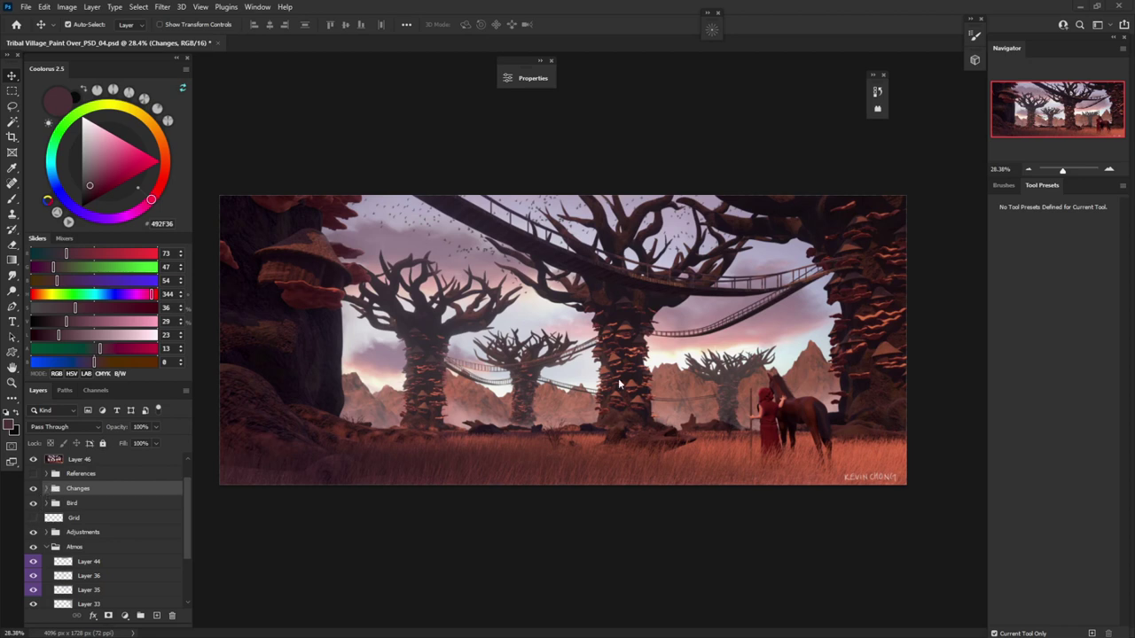
Hide Layer 46's 3D render to reveal the pink-dusk paint-over
{"action": "left_click", "coordinate": [33, 460]}
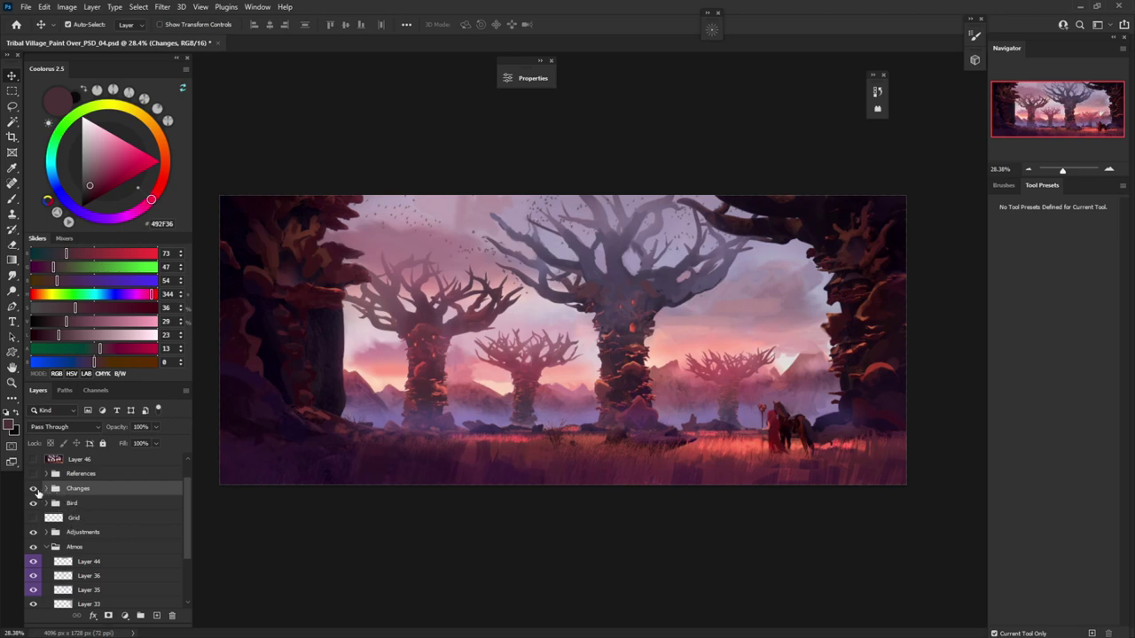
Hide the Changes folder and the Layer 44, 36, 35 and Pushed further fog layers
{"action": "left_click", "coordinate": [34, 490]}
{"action": "scroll", "coordinate": [58, 550], "scroll_direction": "down", "scroll_amount": 2}
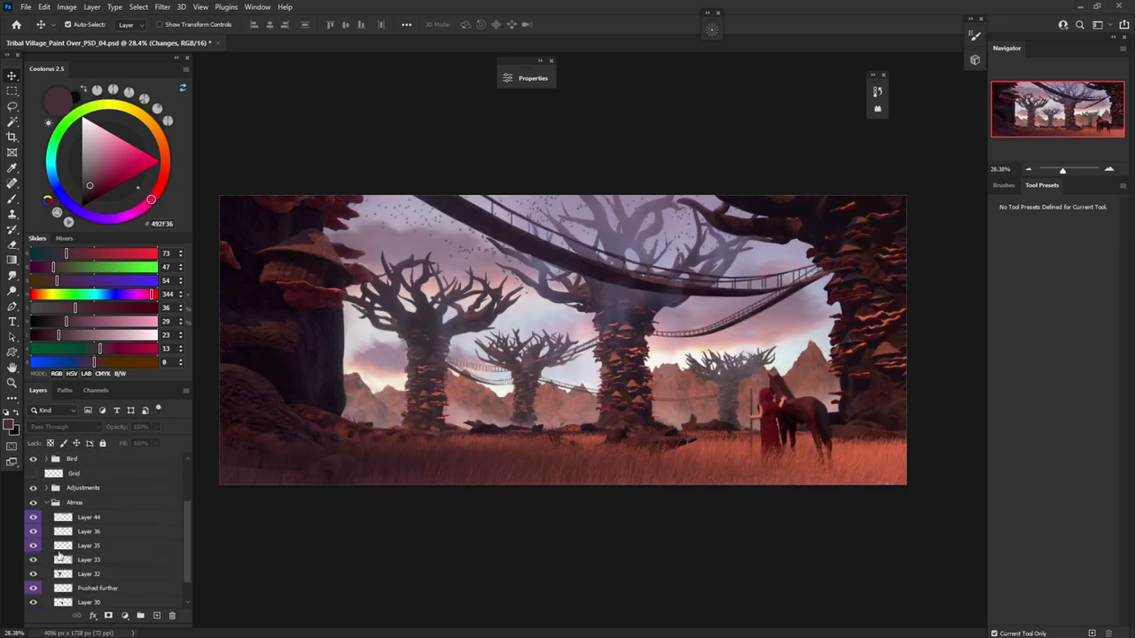
{"action": "left_click_drag", "start_coordinate": [32, 517], "coordinate": [33, 532]}
{"action": "left_click", "coordinate": [33, 545]}
{"action": "scroll", "coordinate": [35, 567], "scroll_direction": "down", "scroll_amount": 2}
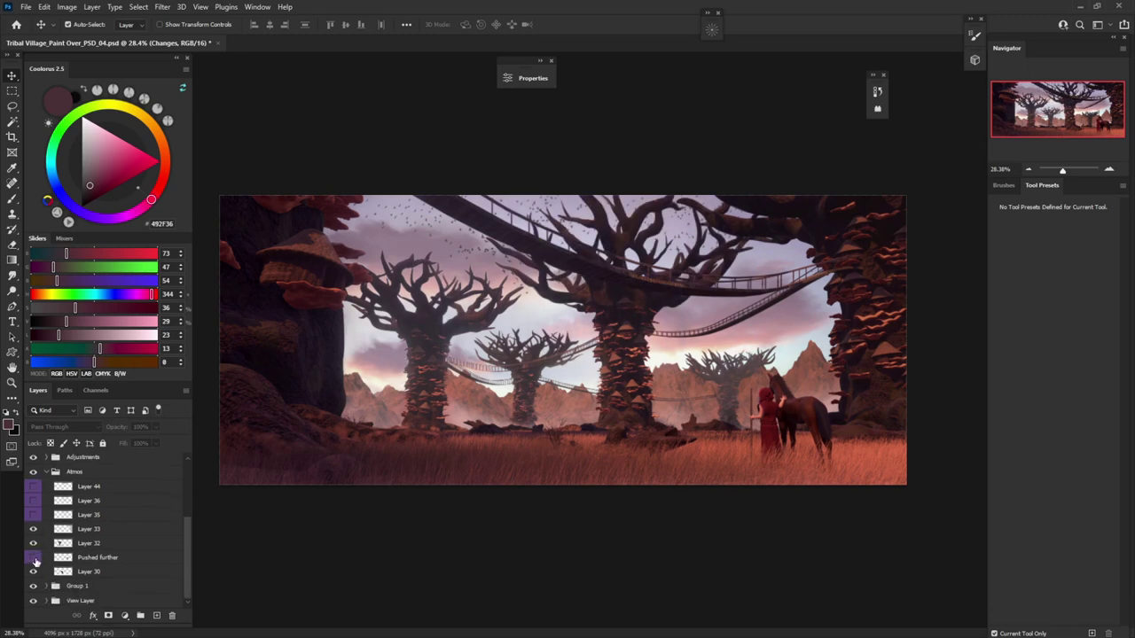
{"action": "left_click", "coordinate": [34, 557]}
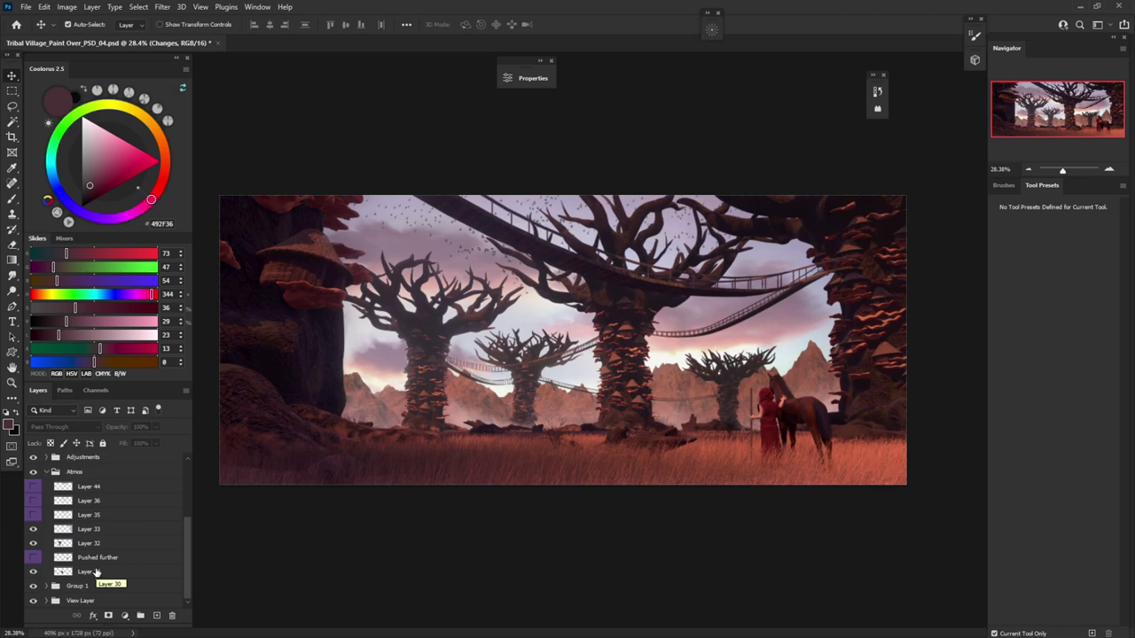
Pan across the raw render's trees and rope bridges to the woman and horse
{"action": "scroll", "coordinate": [545, 477], "scroll_direction": "up", "scroll_amount": 3}
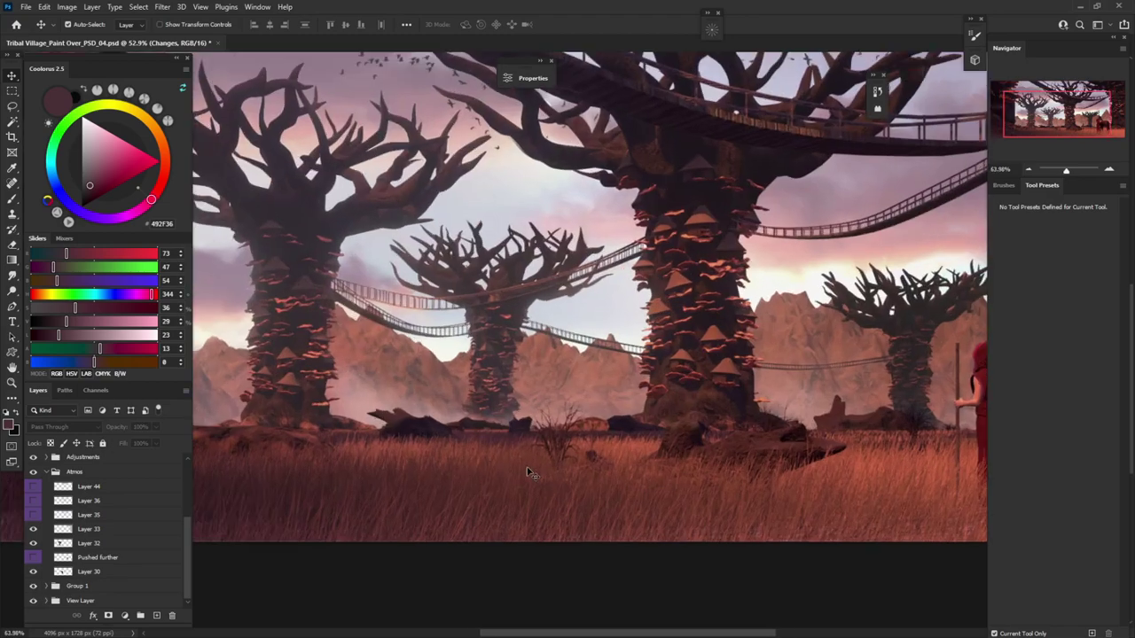
{"action": "scroll", "coordinate": [524, 471], "scroll_direction": "up", "scroll_amount": 2}
{"action": "scroll", "coordinate": [370, 371], "scroll_direction": "up", "scroll_amount": 2}
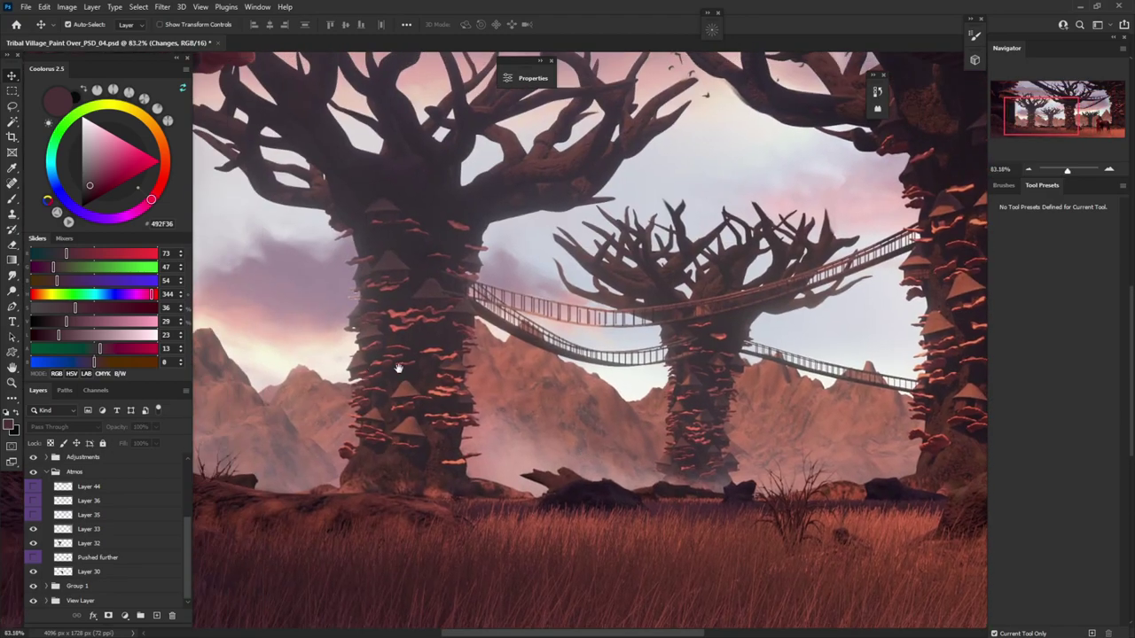
{"action": "left_click_drag", "start_coordinate": [408, 369], "coordinate": [591, 420]}
{"action": "left_click_drag", "start_coordinate": [606, 295], "coordinate": [551, 388]}
{"action": "scroll", "coordinate": [567, 395], "scroll_direction": "down", "scroll_amount": 2}
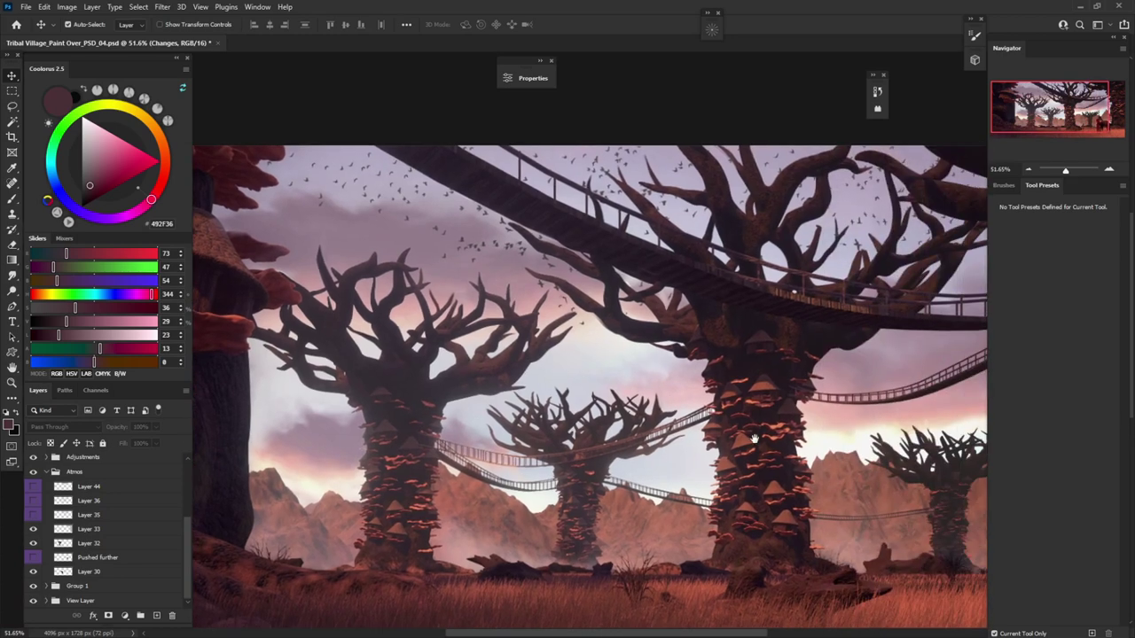
{"action": "left_click_drag", "start_coordinate": [751, 439], "coordinate": [519, 355]}
{"action": "left_click_drag", "start_coordinate": [306, 314], "coordinate": [531, 345]}
Zoom in and out while panning to the image's left edge and back to centre
{"action": "scroll", "coordinate": [530, 345], "scroll_direction": "down", "scroll_amount": 2}
{"action": "scroll", "coordinate": [457, 355], "scroll_direction": "down", "scroll_amount": 3}
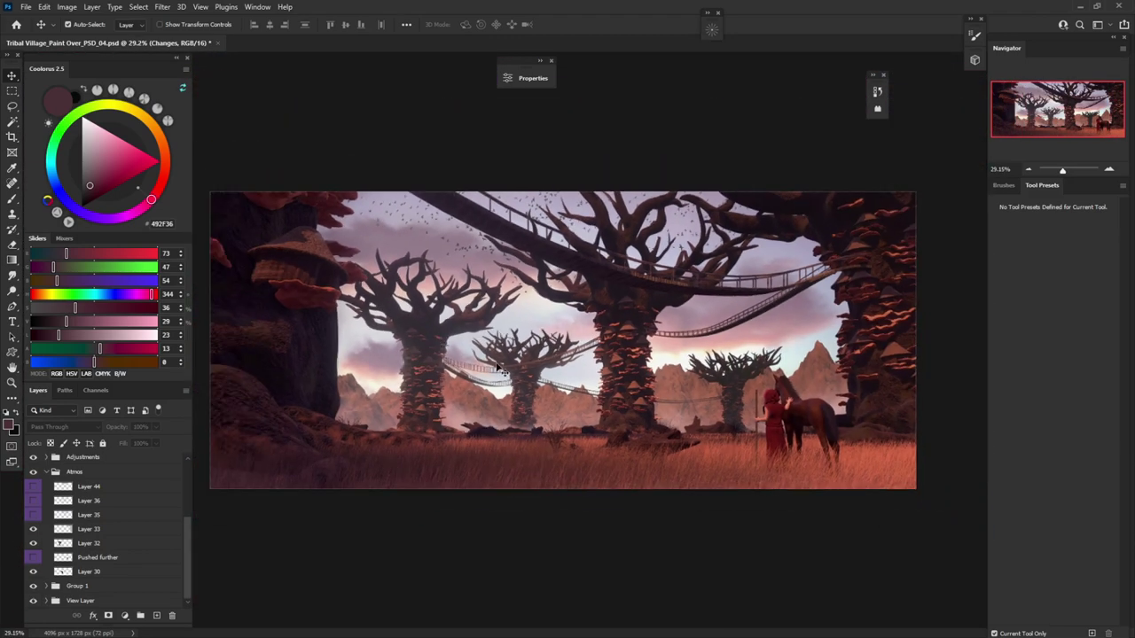
{"action": "scroll", "coordinate": [497, 366], "scroll_direction": "up", "scroll_amount": 3}
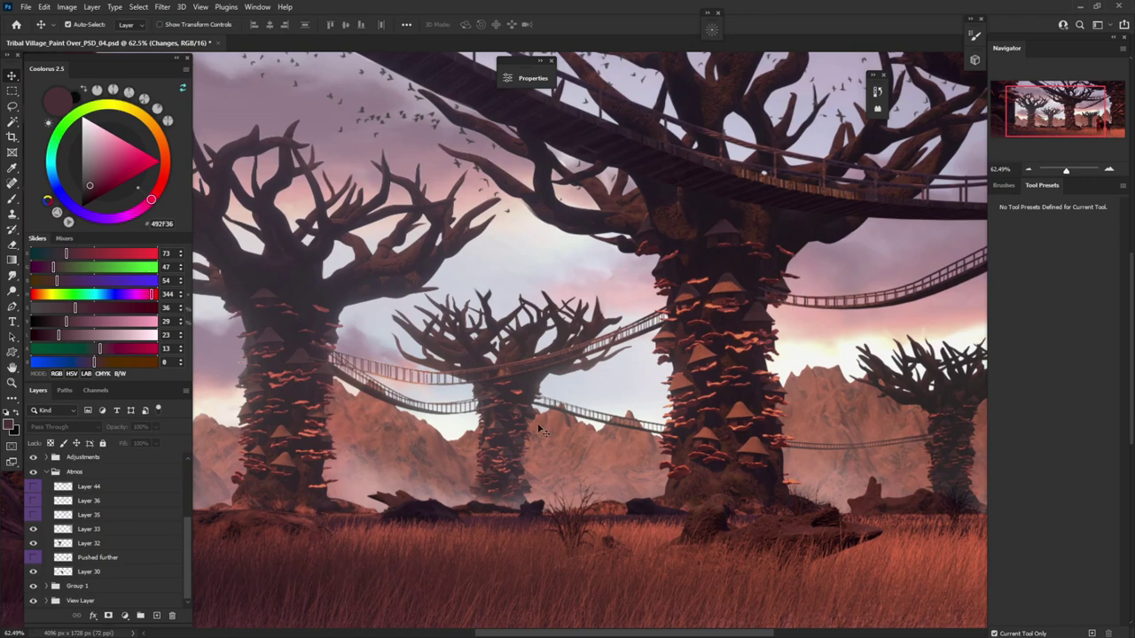
{"action": "left_click_drag", "start_coordinate": [386, 419], "coordinate": [603, 375]}
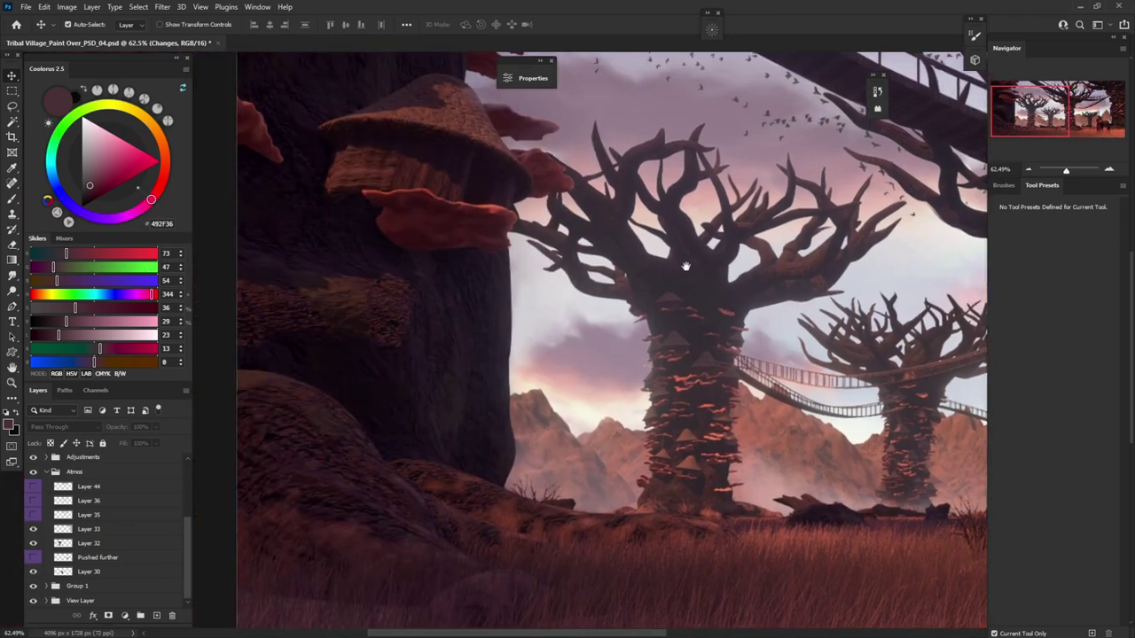
{"action": "left_click_drag", "start_coordinate": [697, 262], "coordinate": [611, 337]}
{"action": "scroll", "coordinate": [612, 337], "scroll_direction": "down", "scroll_amount": 2}
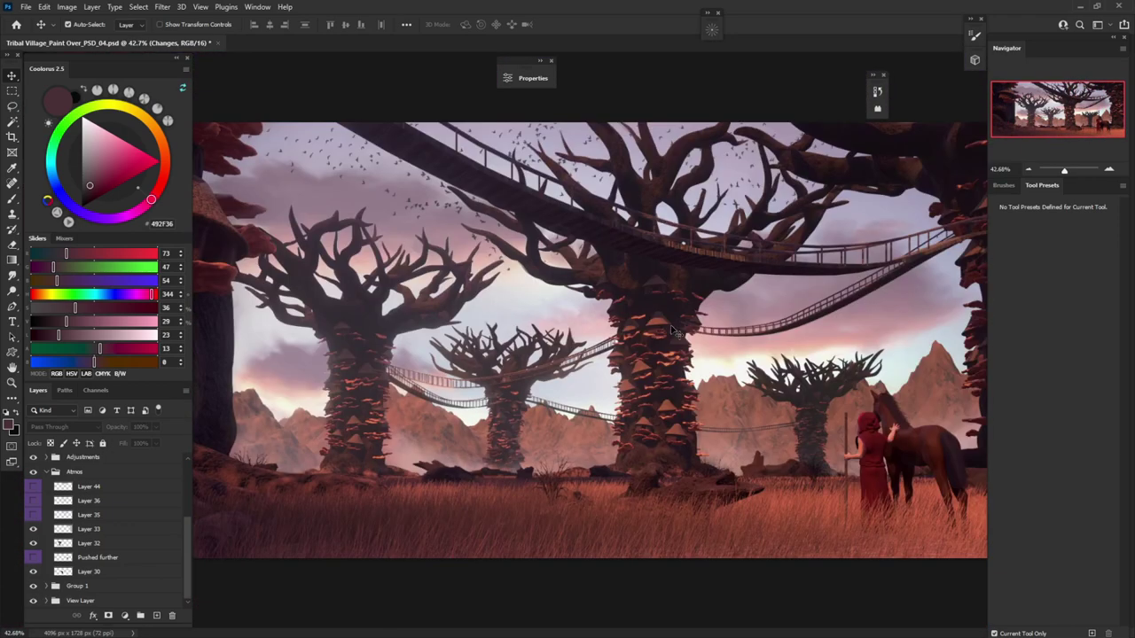
{"action": "scroll", "coordinate": [656, 430], "scroll_direction": "up", "scroll_amount": 2}
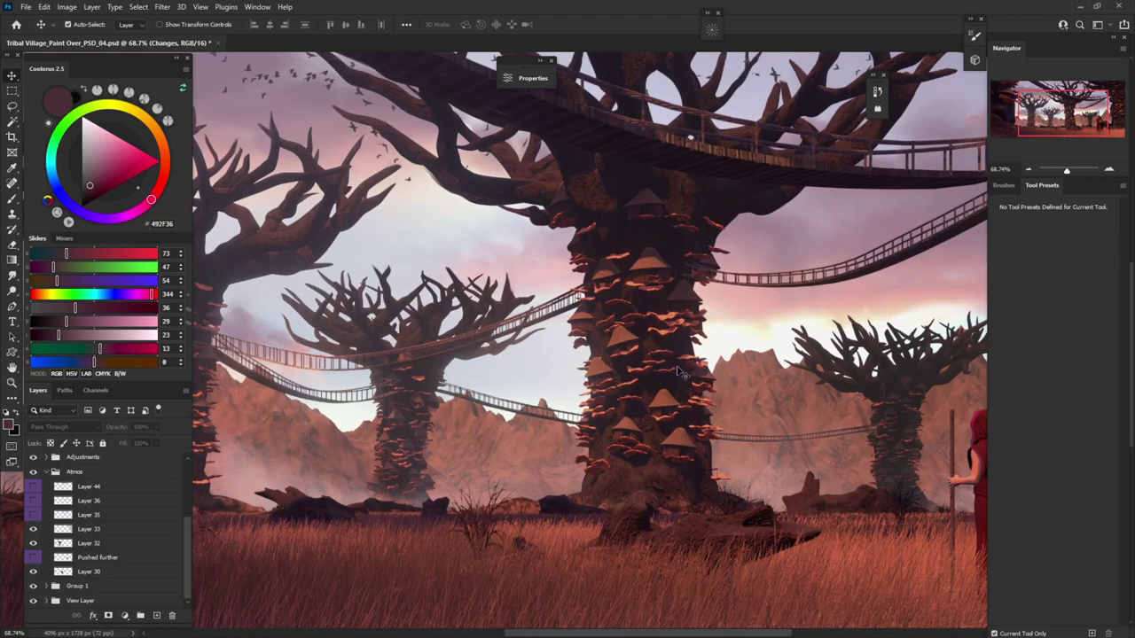
{"action": "scroll", "coordinate": [675, 369], "scroll_direction": "up", "scroll_amount": 2}
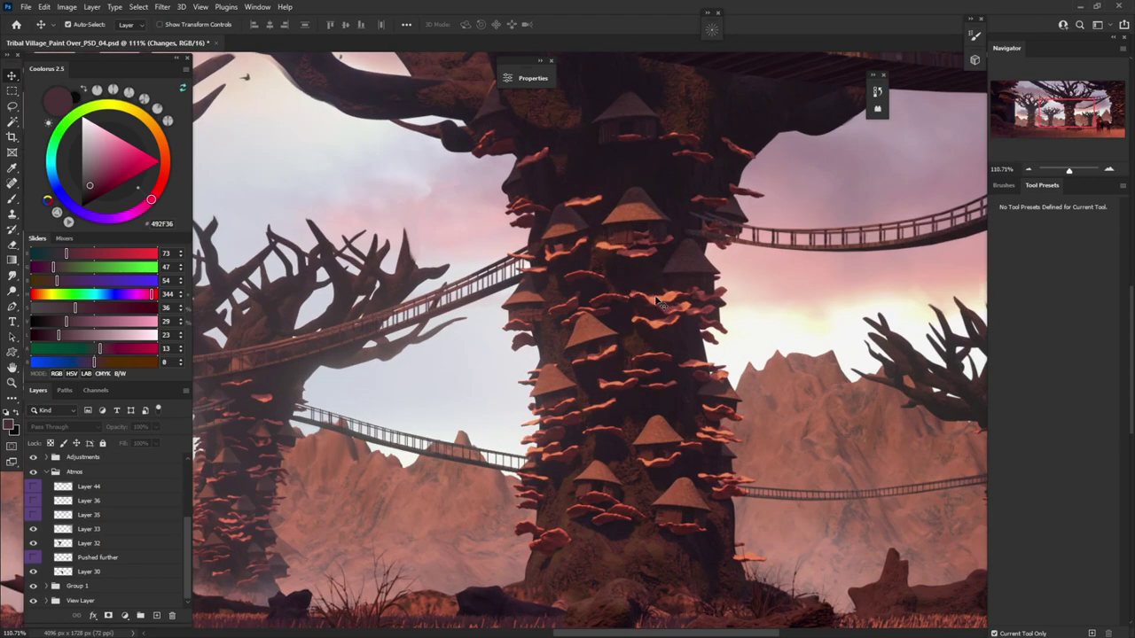
{"action": "scroll", "coordinate": [590, 294], "scroll_direction": "down", "scroll_amount": 2}
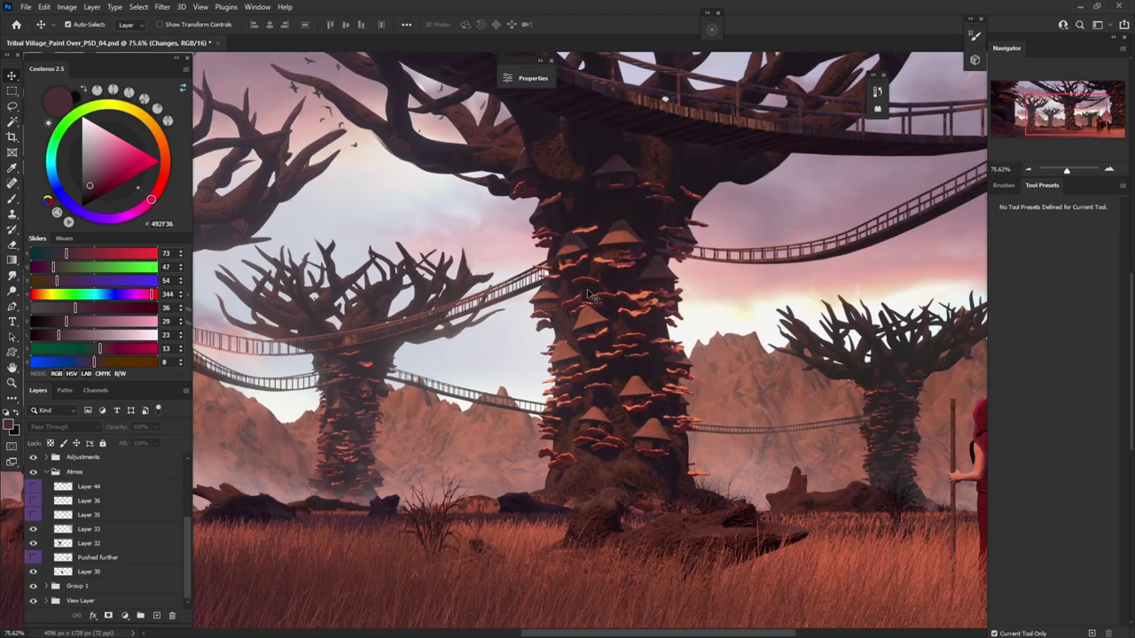
{"action": "scroll", "coordinate": [627, 335], "scroll_direction": "down", "scroll_amount": 1}
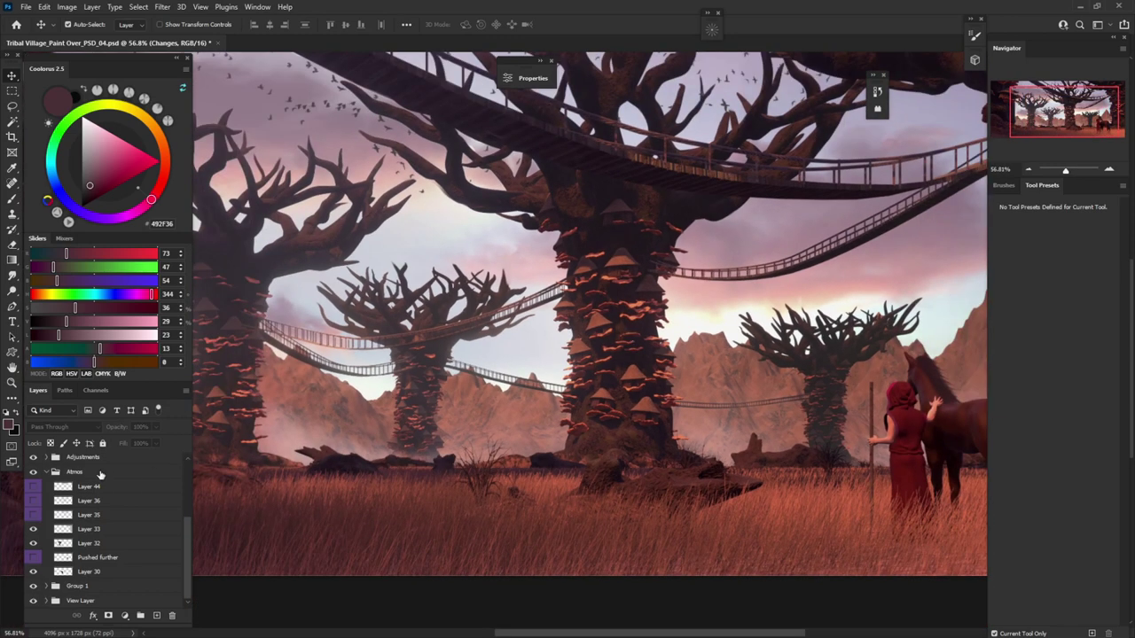
{"action": "scroll", "coordinate": [581, 379], "scroll_direction": "down", "scroll_amount": 1}
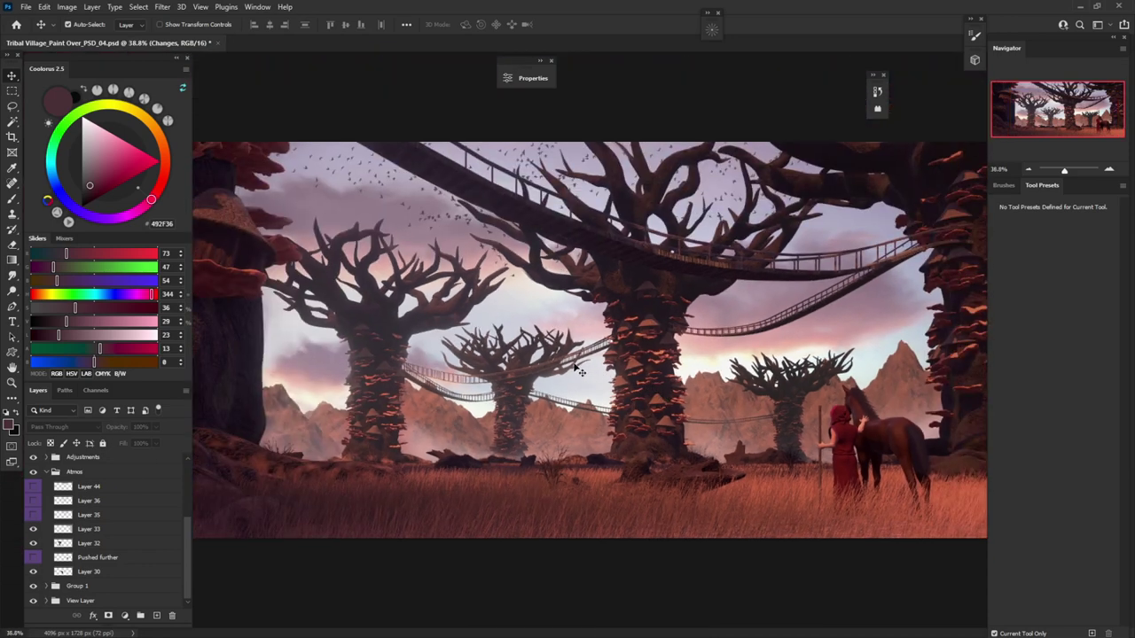
{"action": "scroll", "coordinate": [576, 363], "scroll_direction": "down", "scroll_amount": 2}
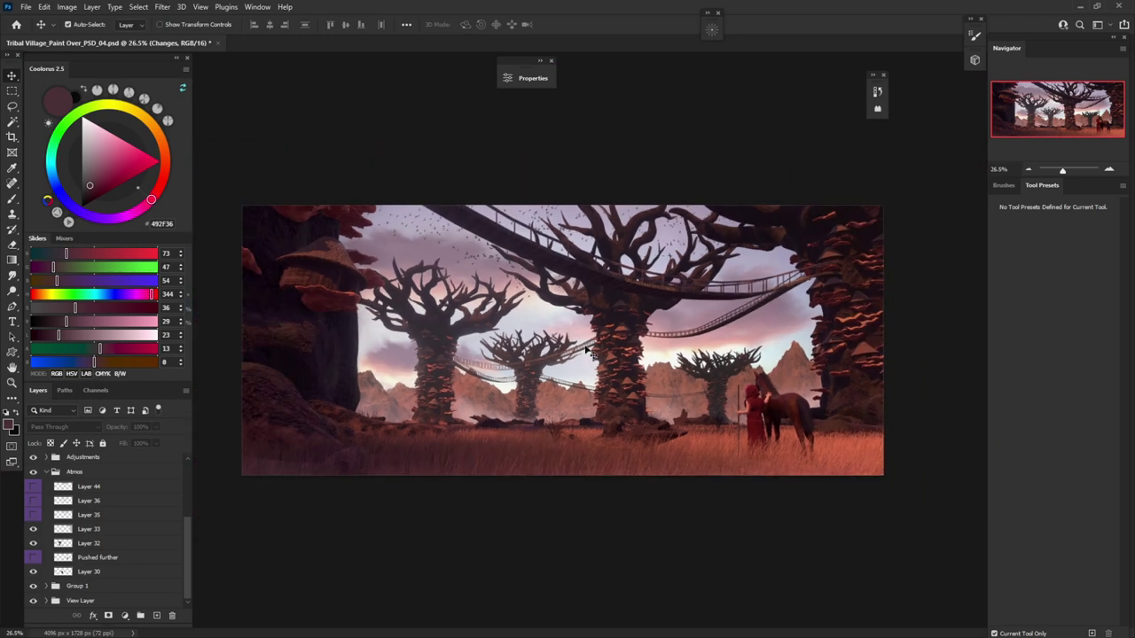
{"action": "scroll", "coordinate": [592, 347], "scroll_direction": "up", "scroll_amount": 1}
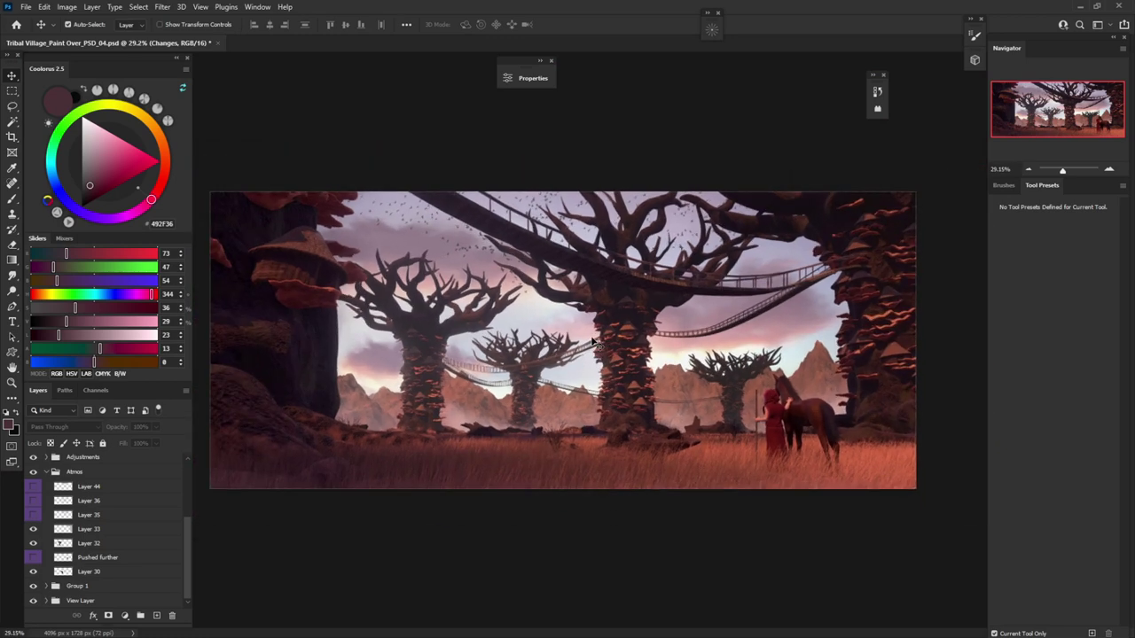
Restore Pushed further and compare it on and off in a grayscale proof
{"action": "left_click", "coordinate": [34, 559]}
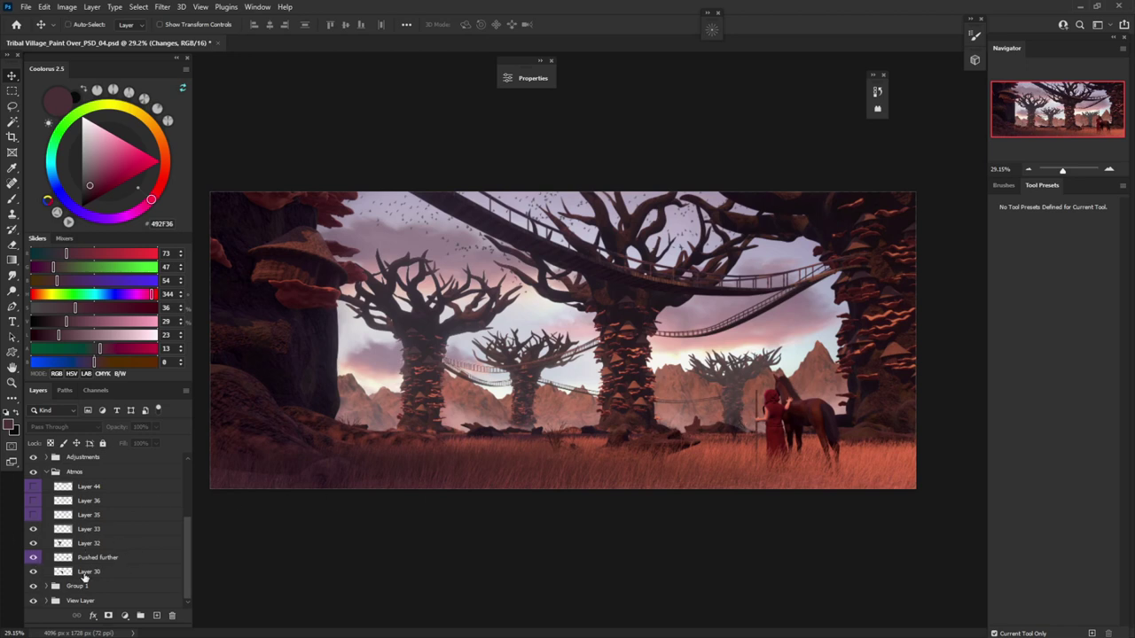
{"action": "key", "text": "ctrl+y"}
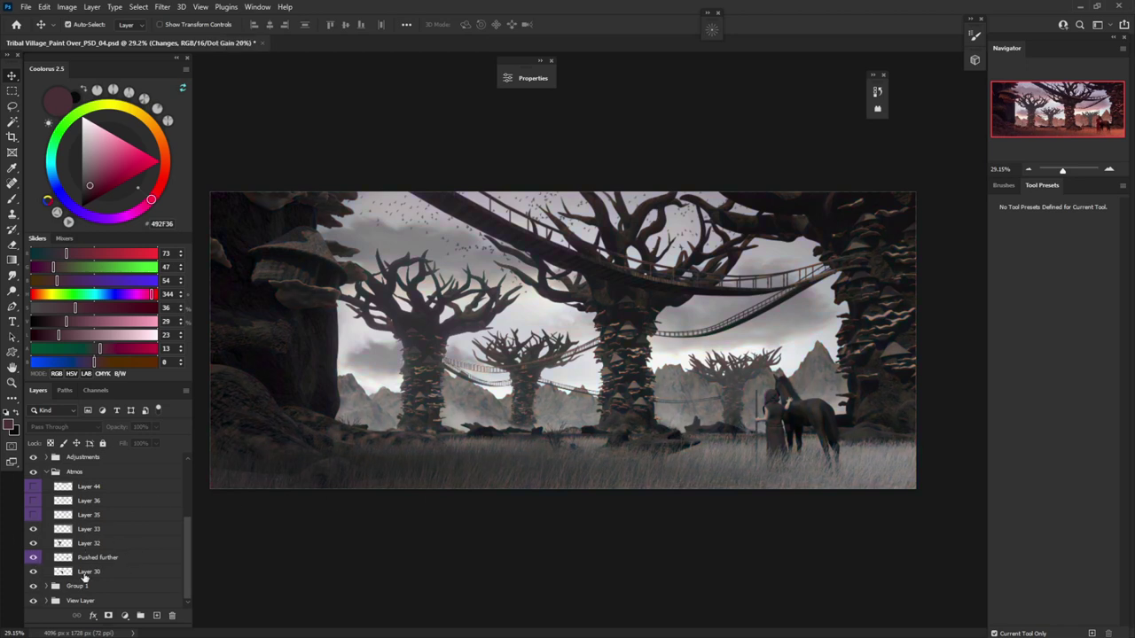
{"action": "left_click", "coordinate": [34, 559]}
{"action": "left_click", "coordinate": [34, 558]}
{"action": "left_click", "coordinate": [34, 559]}
{"action": "left_click", "coordinate": [34, 558]}
{"action": "scroll", "coordinate": [33, 523], "scroll_direction": "up", "scroll_amount": 1}
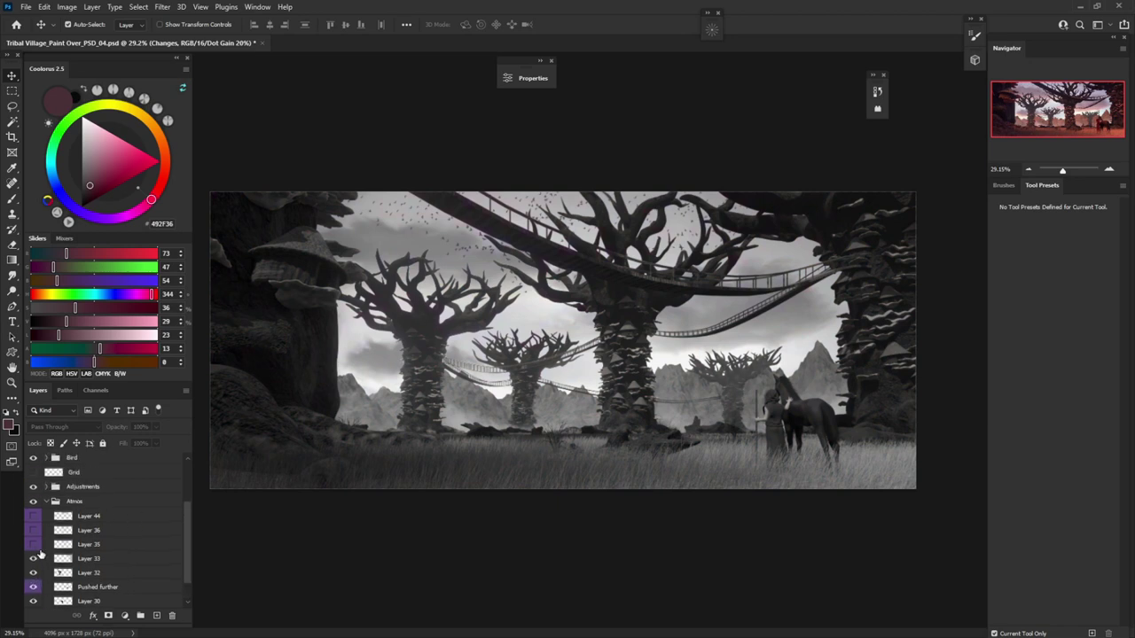
Re-show fog Layers 44, 36 and 35, return to full colour, and turn Layer 46 on
{"action": "left_click", "coordinate": [34, 544]}
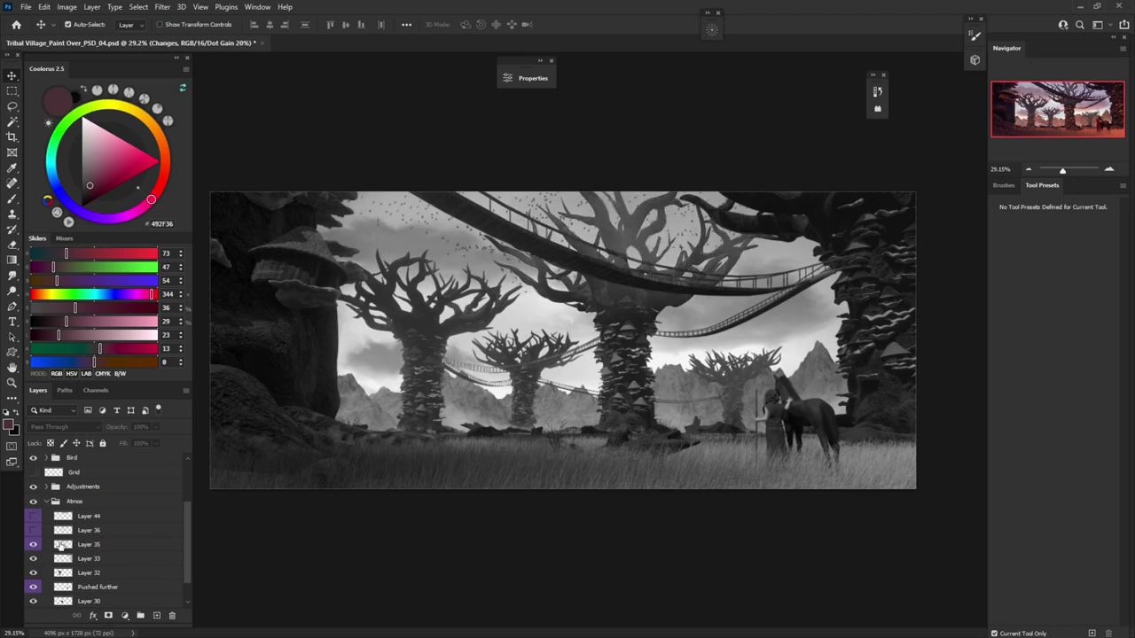
{"action": "key", "text": "ctrl+y"}
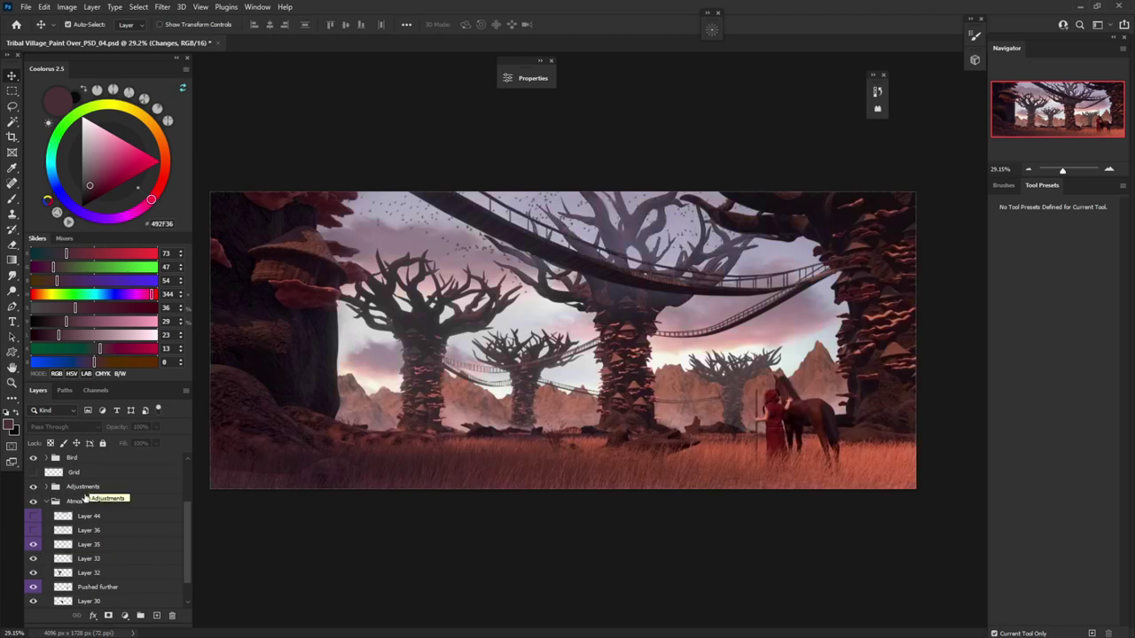
{"action": "left_click", "coordinate": [32, 517]}
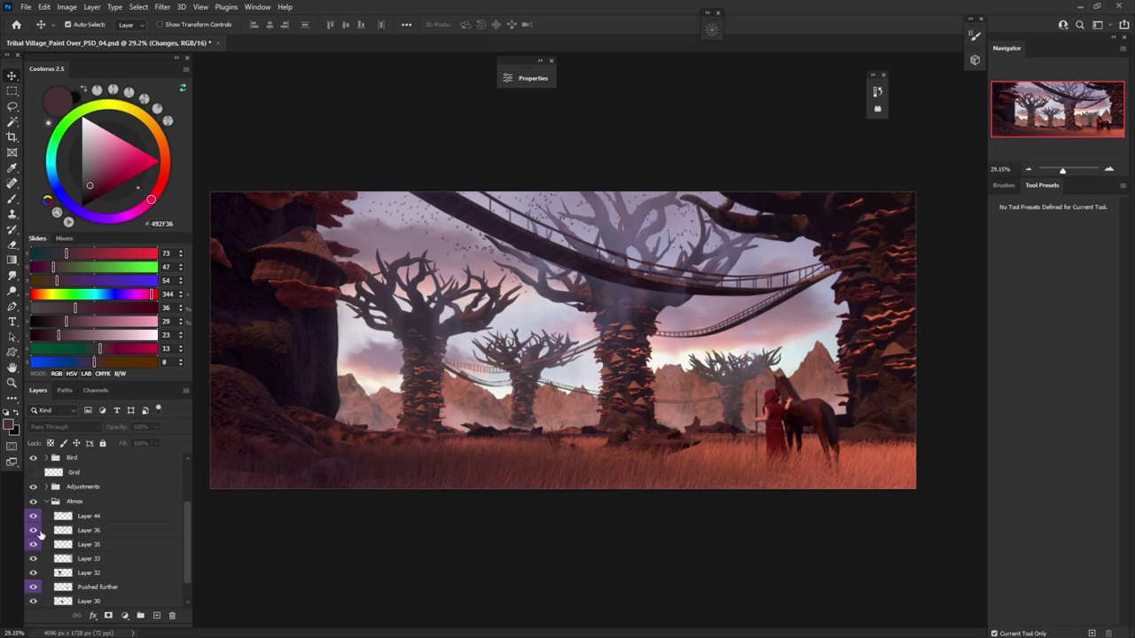
{"action": "mouse_move", "coordinate": [34, 525]}
{"action": "left_mouse_down"}
{"action": "mouse_move", "coordinate": [37, 548]}
{"action": "mouse_move", "coordinate": [32, 519]}
{"action": "left_mouse_up"}
{"action": "scroll", "coordinate": [184, 521], "scroll_direction": "up", "scroll_amount": 3}
{"action": "left_click", "coordinate": [34, 490]}
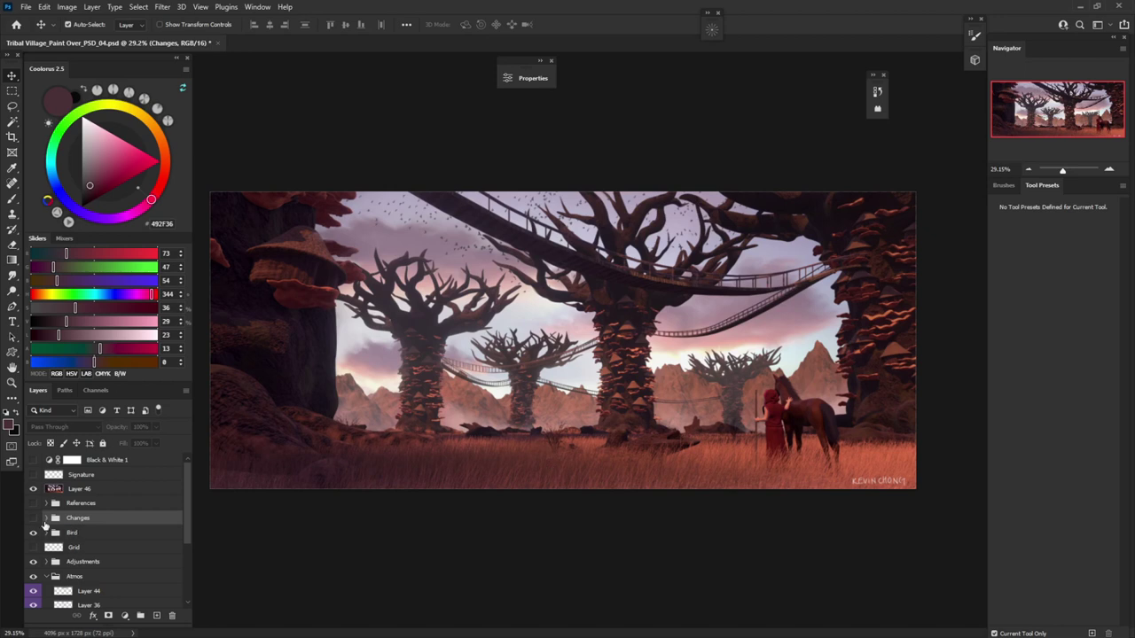
Hide the Layer 46 paint-over and expand the Changes group
{"action": "scroll", "coordinate": [47, 550], "scroll_direction": "down", "scroll_amount": 2}
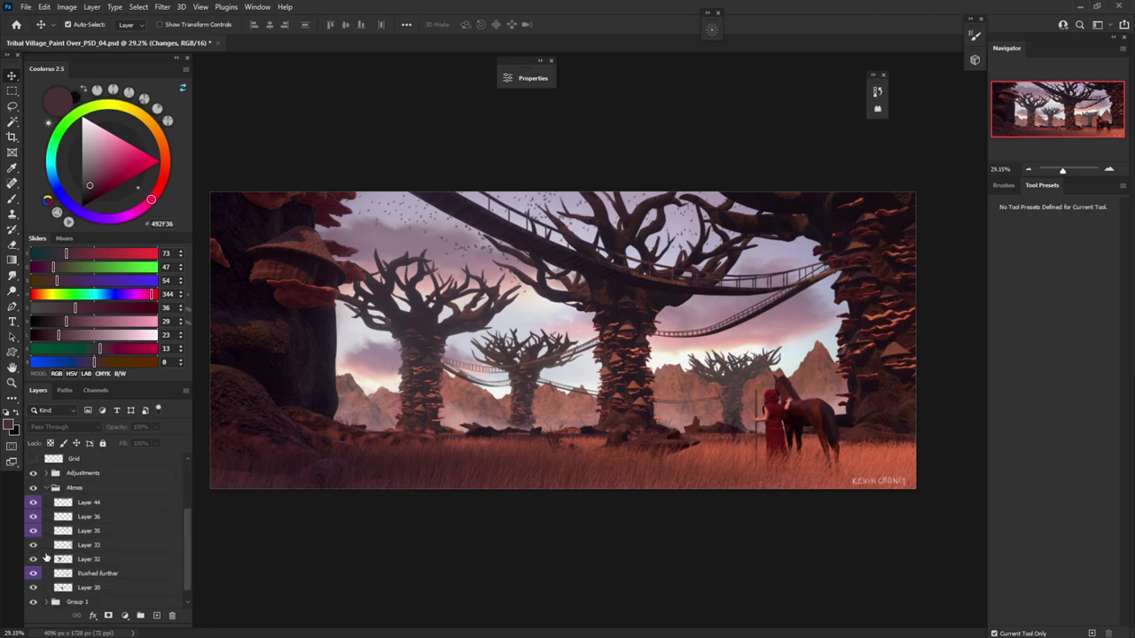
{"action": "scroll", "coordinate": [44, 541], "scroll_direction": "up", "scroll_amount": 2}
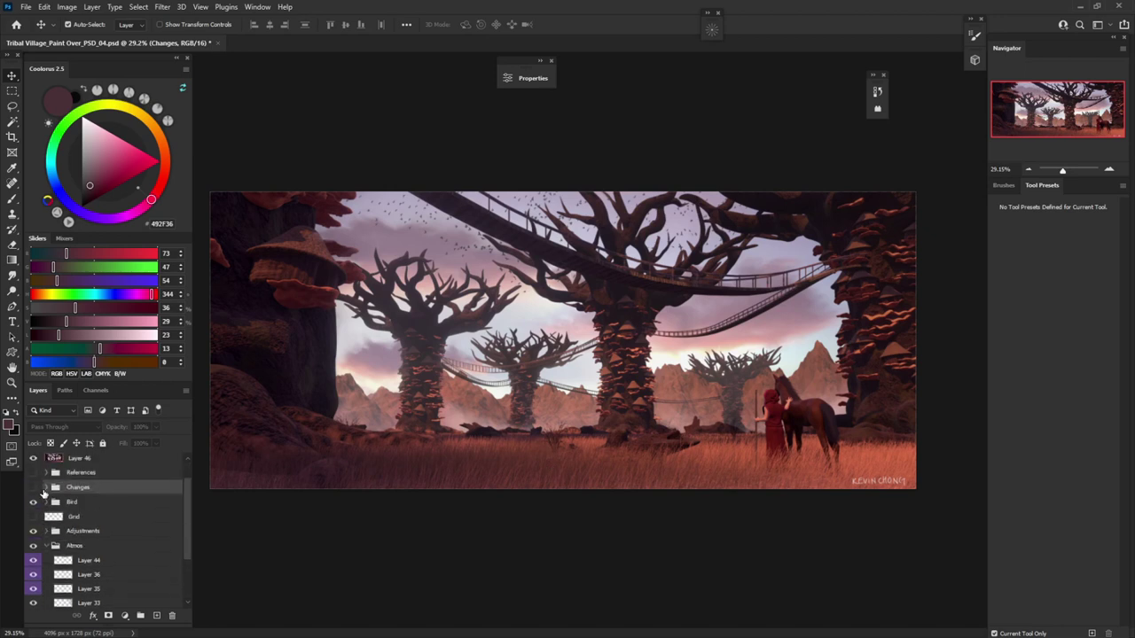
{"action": "left_click", "coordinate": [34, 458]}
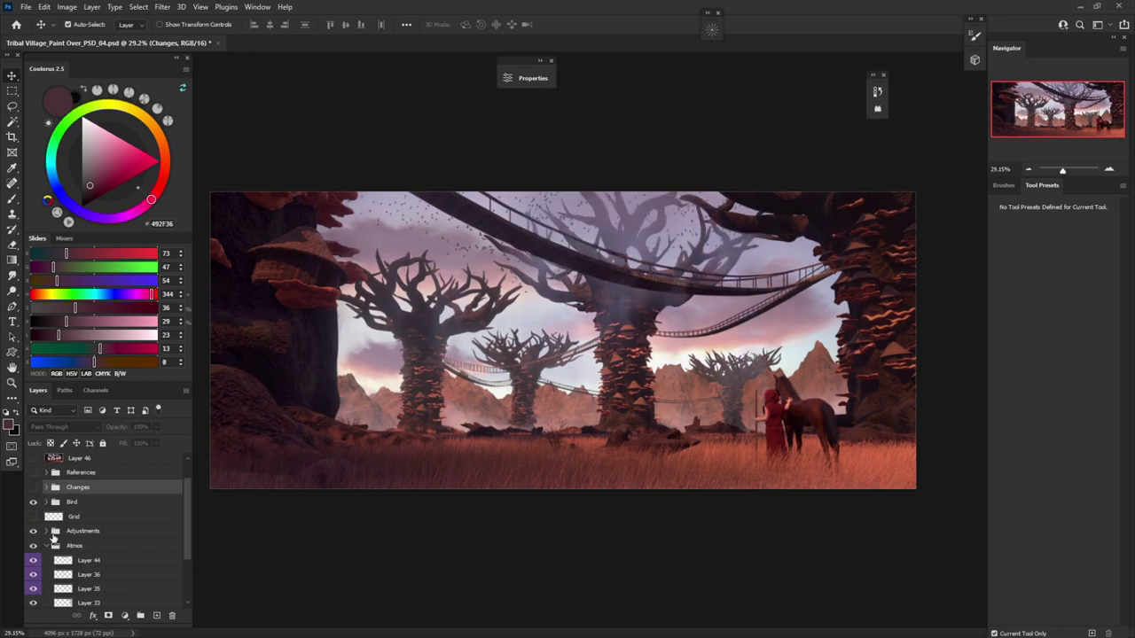
{"action": "scroll", "coordinate": [53, 554], "scroll_direction": "down", "scroll_amount": 1}
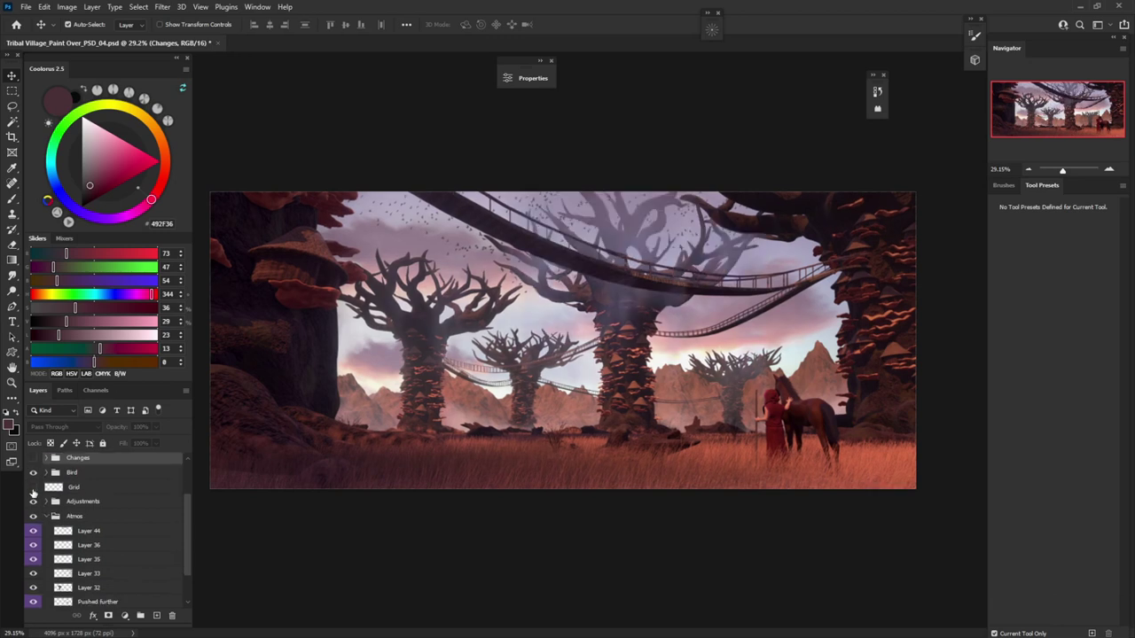
{"action": "scroll", "coordinate": [44, 501], "scroll_direction": "up", "scroll_amount": 2}
{"action": "left_click", "coordinate": [46, 502]}
Hide the Changes paint layers and toggle Layer 34's haze to compare, leaving it visible
{"action": "scroll", "coordinate": [36, 532], "scroll_direction": "down", "scroll_amount": 4}
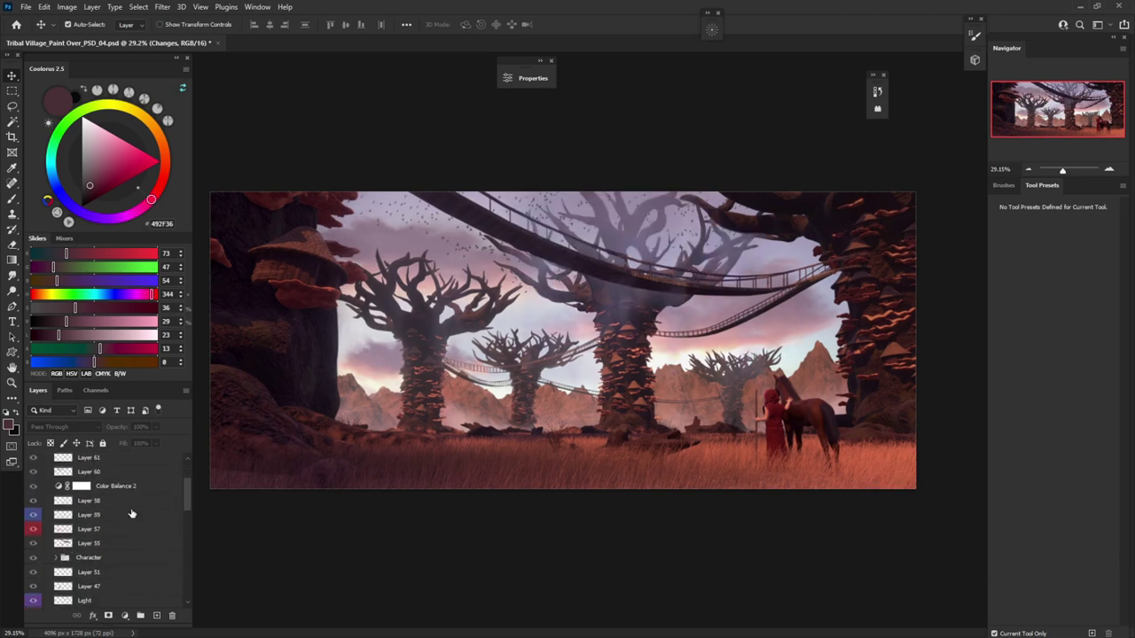
{"action": "scroll", "coordinate": [36, 559], "scroll_direction": "down", "scroll_amount": 4}
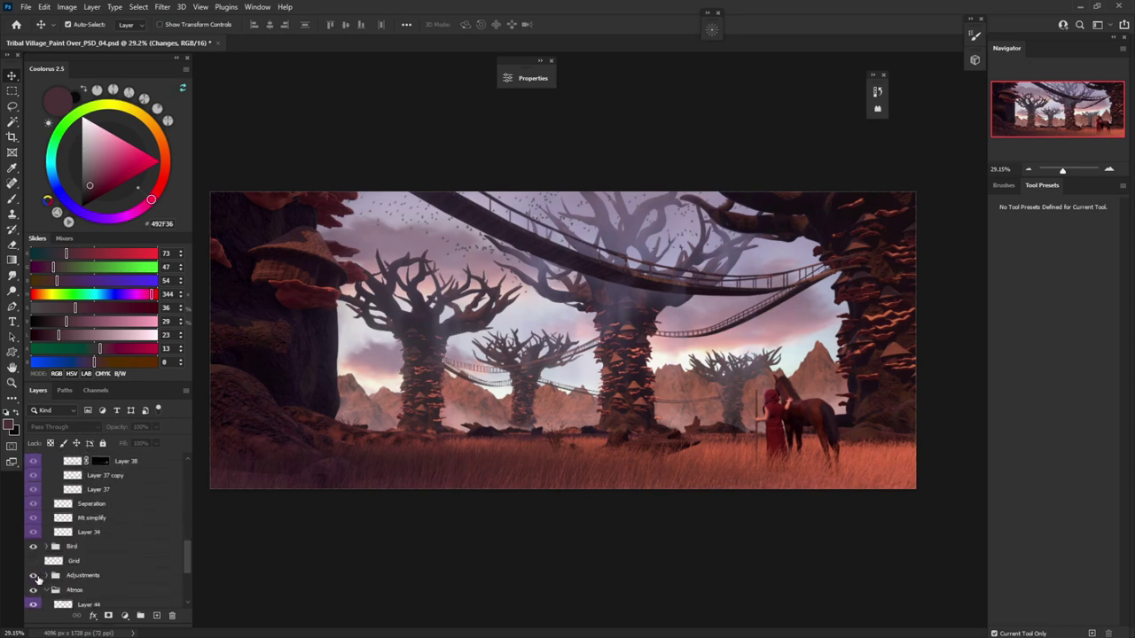
{"action": "left_click", "coordinate": [91, 535]}
{"action": "left_click", "coordinate": [34, 532]}
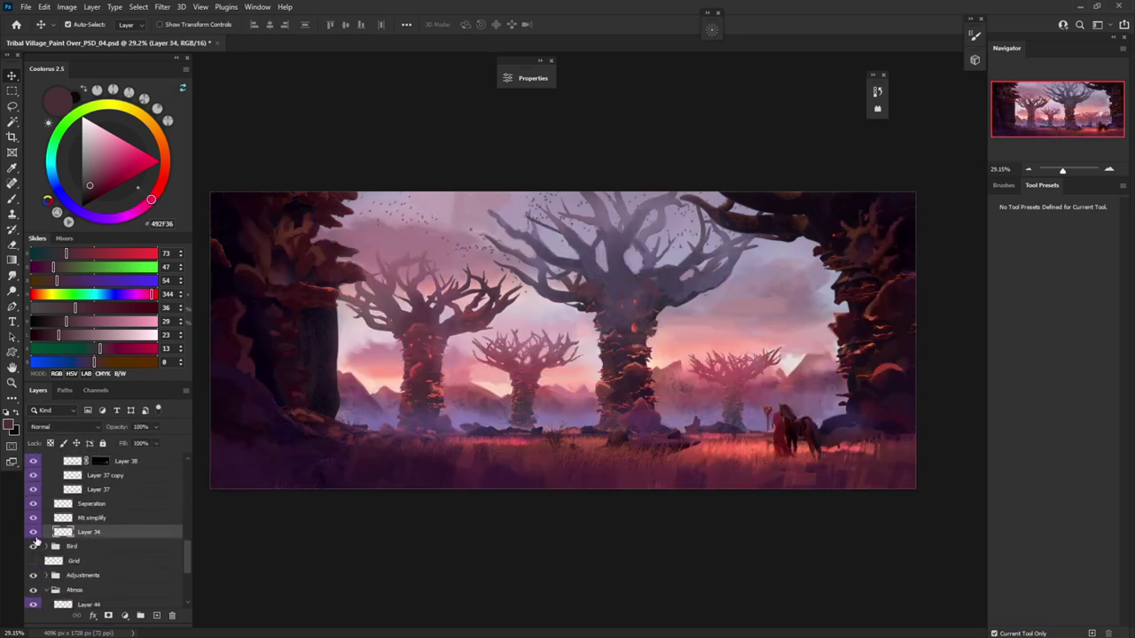
{"action": "left_click_drag", "start_coordinate": [42, 524], "coordinate": [50, 492]}
{"action": "scroll", "coordinate": [55, 527], "scroll_direction": "down", "scroll_amount": 5}
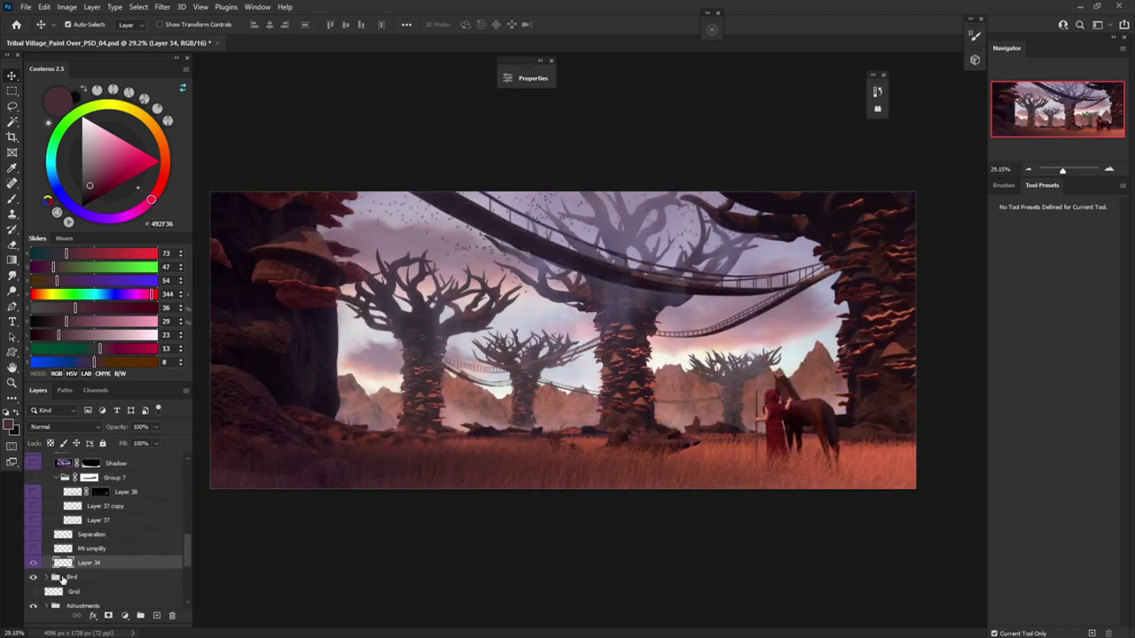
{"action": "left_click", "coordinate": [33, 564]}
{"action": "left_click", "coordinate": [34, 563]}
{"action": "left_click", "coordinate": [34, 564]}
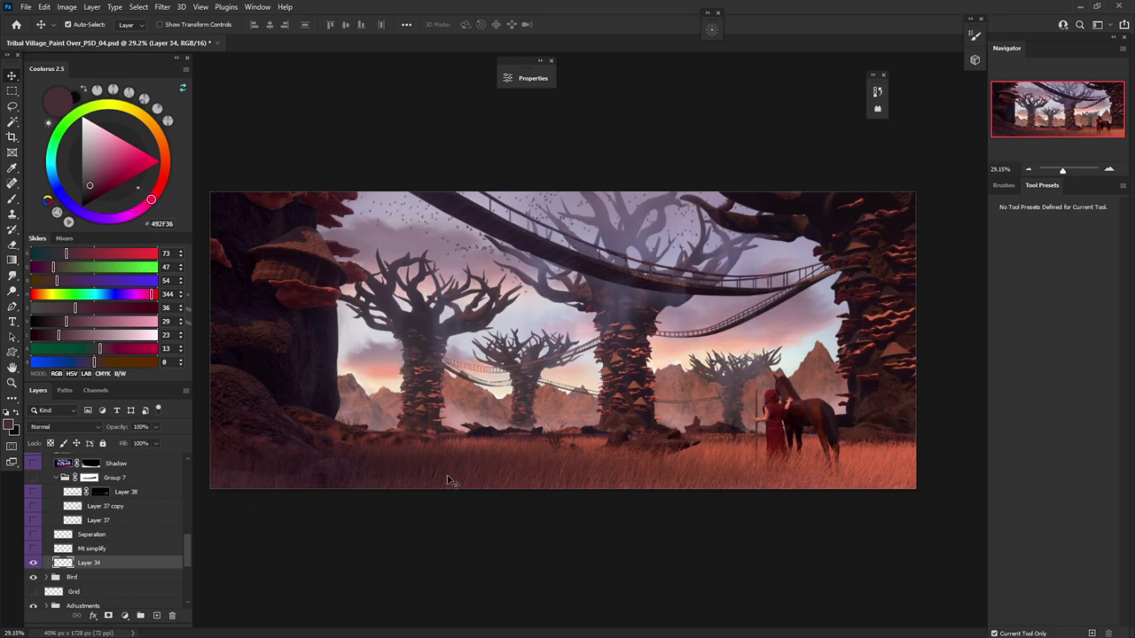
{"action": "scroll", "coordinate": [707, 377], "scroll_direction": "up", "scroll_amount": 3}
{"action": "scroll", "coordinate": [707, 377], "scroll_direction": "up", "scroll_amount": 4}
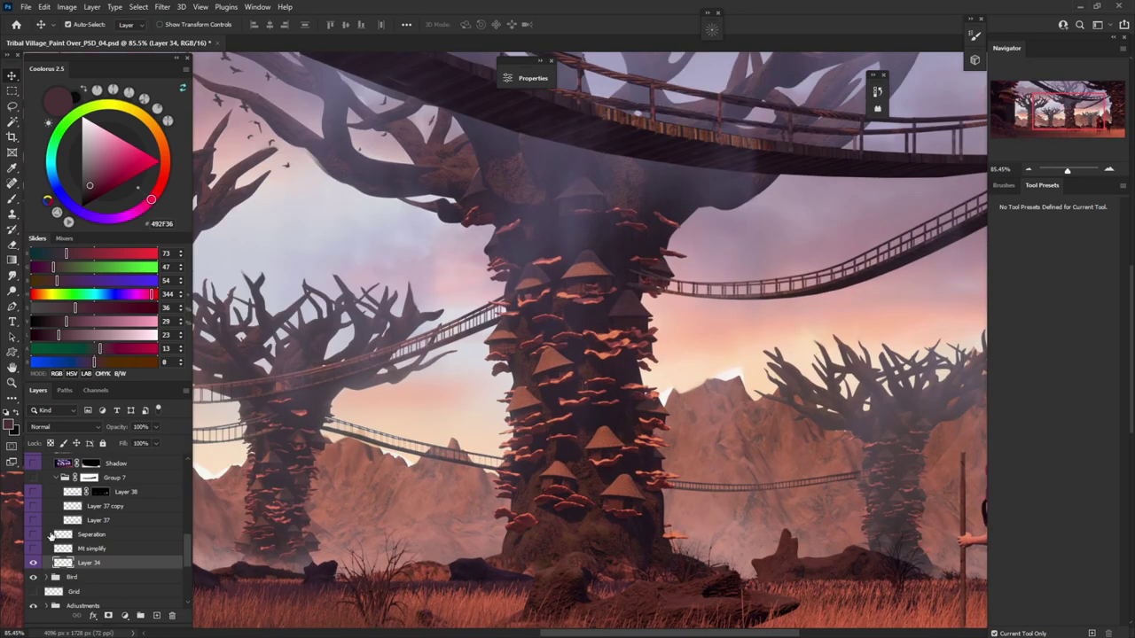
{"action": "scroll", "coordinate": [168, 464], "scroll_direction": "up", "scroll_amount": 10}
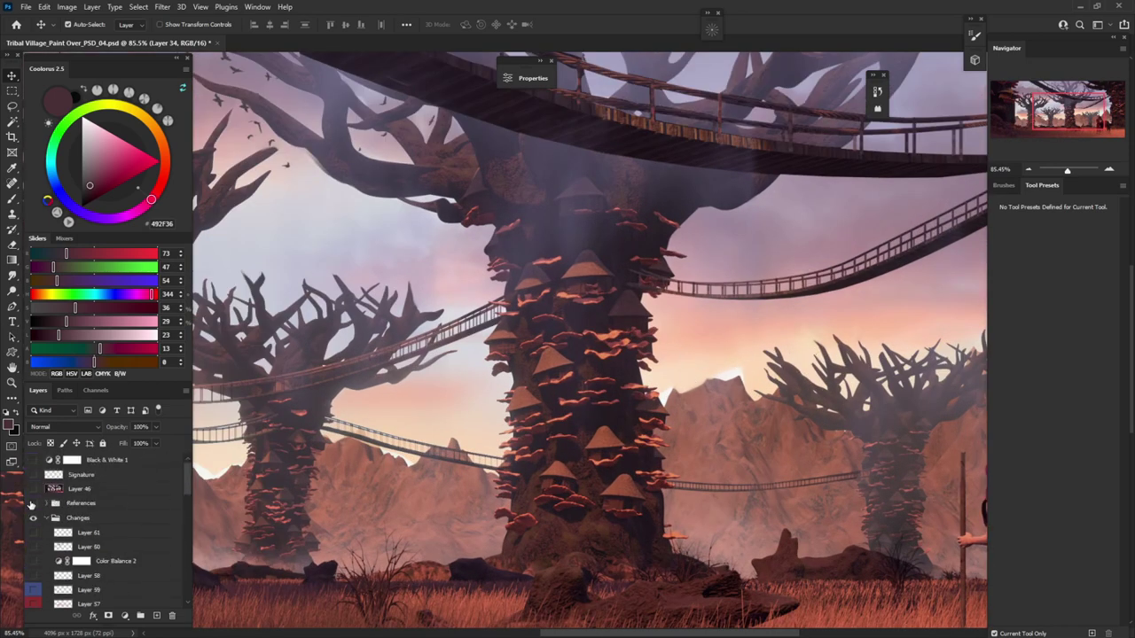
{"action": "left_click", "coordinate": [33, 488]}
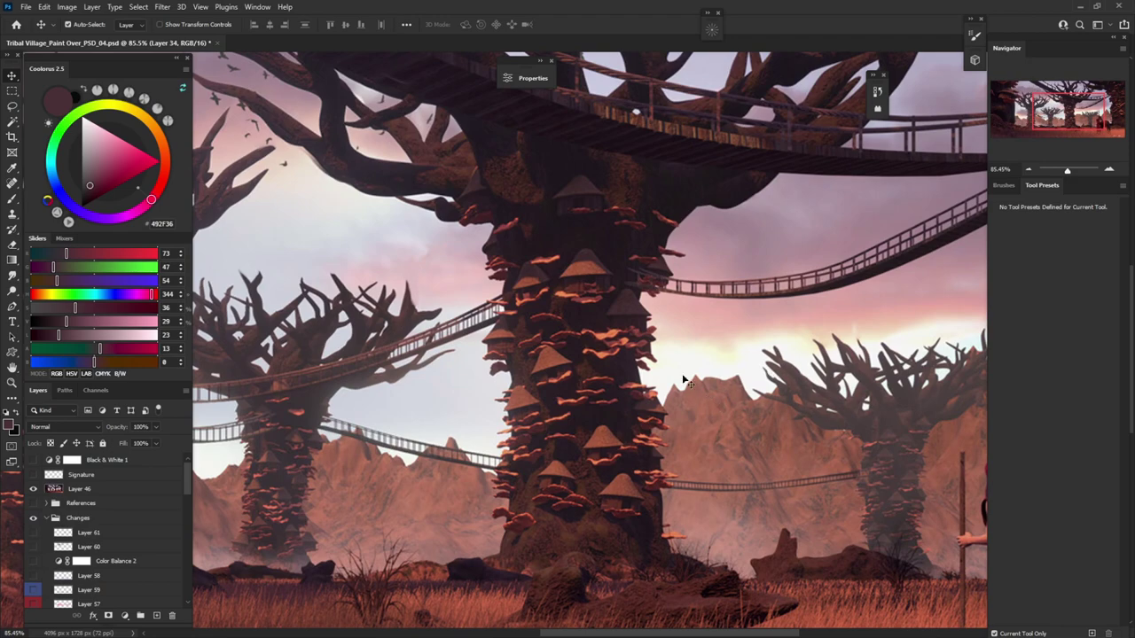
{"action": "left_click_drag", "start_coordinate": [683, 379], "coordinate": [578, 373]}
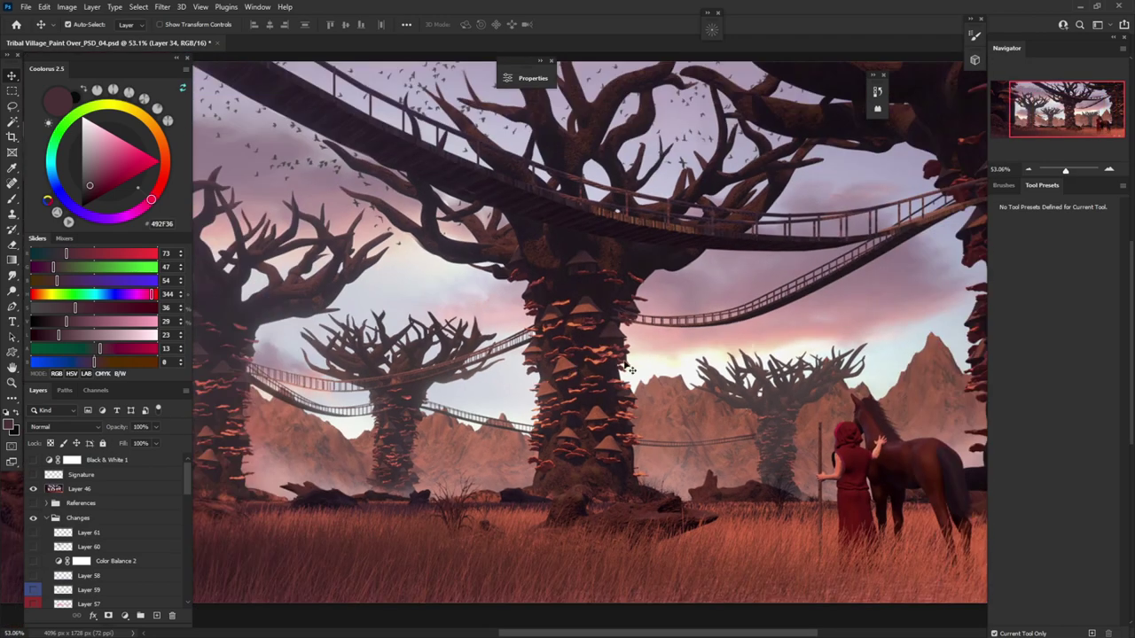
{"action": "scroll", "coordinate": [722, 372], "scroll_direction": "up", "scroll_amount": 3}
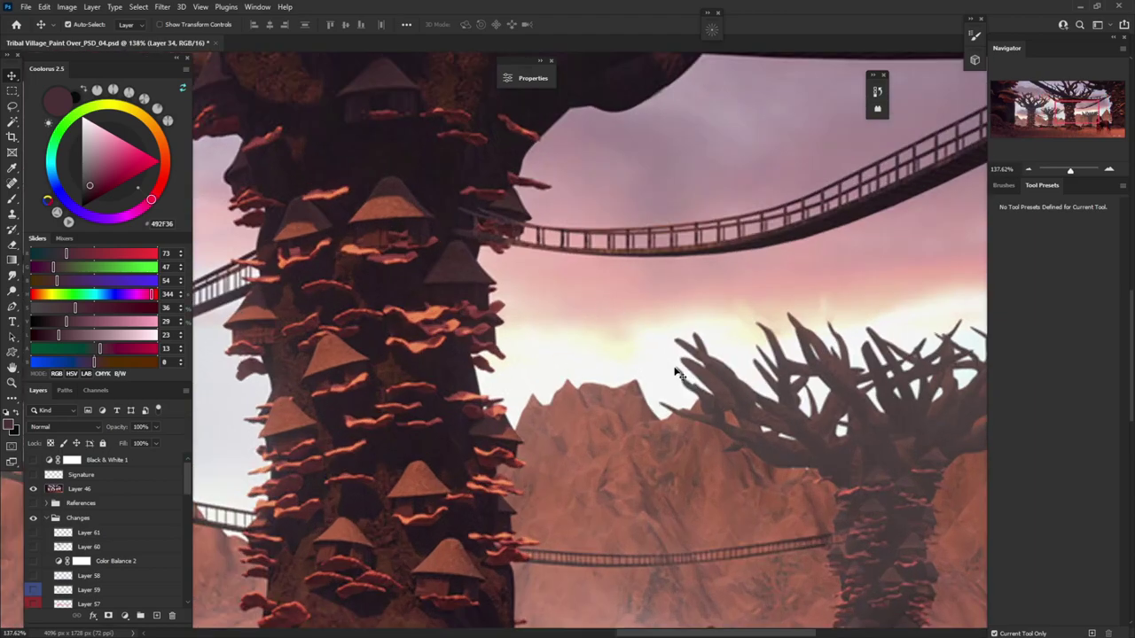
{"action": "scroll", "coordinate": [699, 359], "scroll_direction": "down", "scroll_amount": 5}
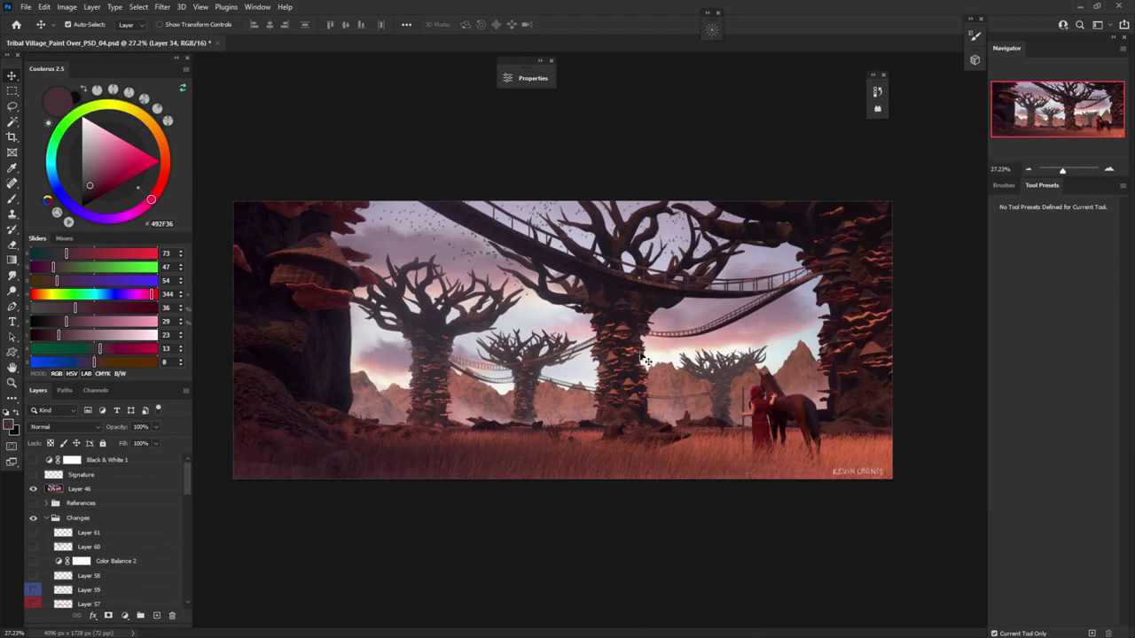
{"action": "scroll", "coordinate": [646, 359], "scroll_direction": "up", "scroll_amount": 8}
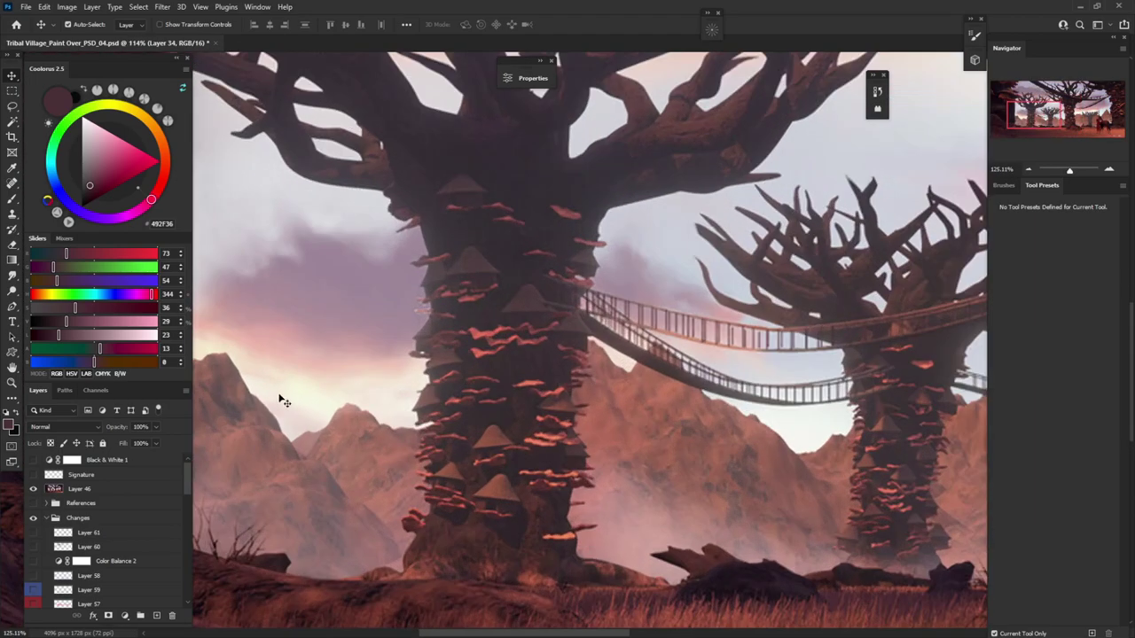
{"action": "scroll", "coordinate": [319, 408], "scroll_direction": "down", "scroll_amount": 6}
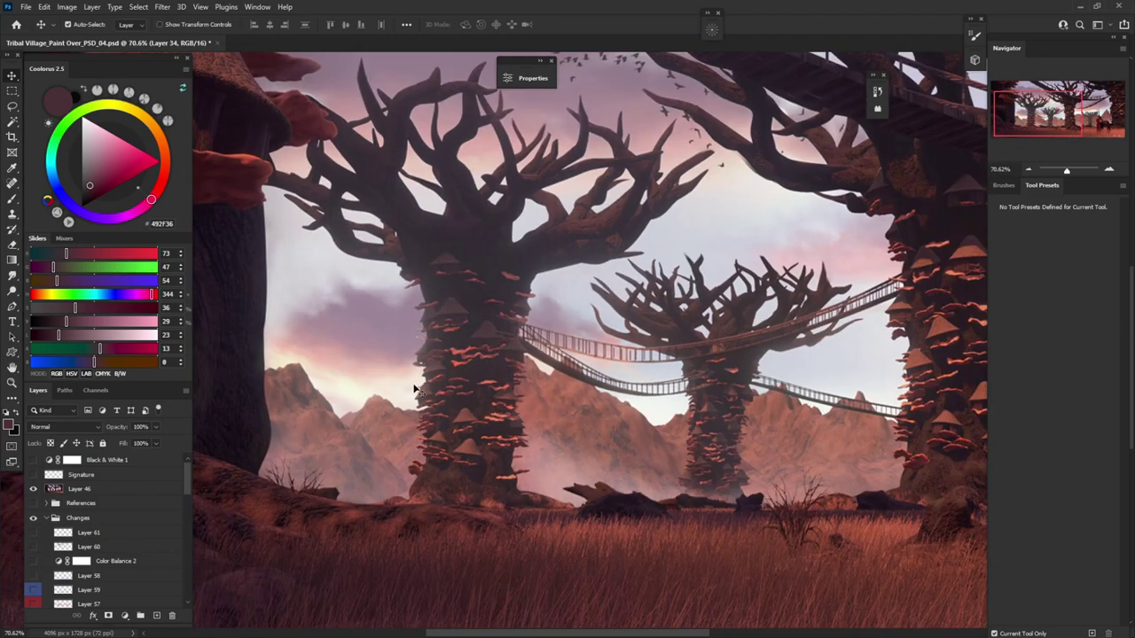
{"action": "scroll", "coordinate": [785, 368], "scroll_direction": "up", "scroll_amount": 1}
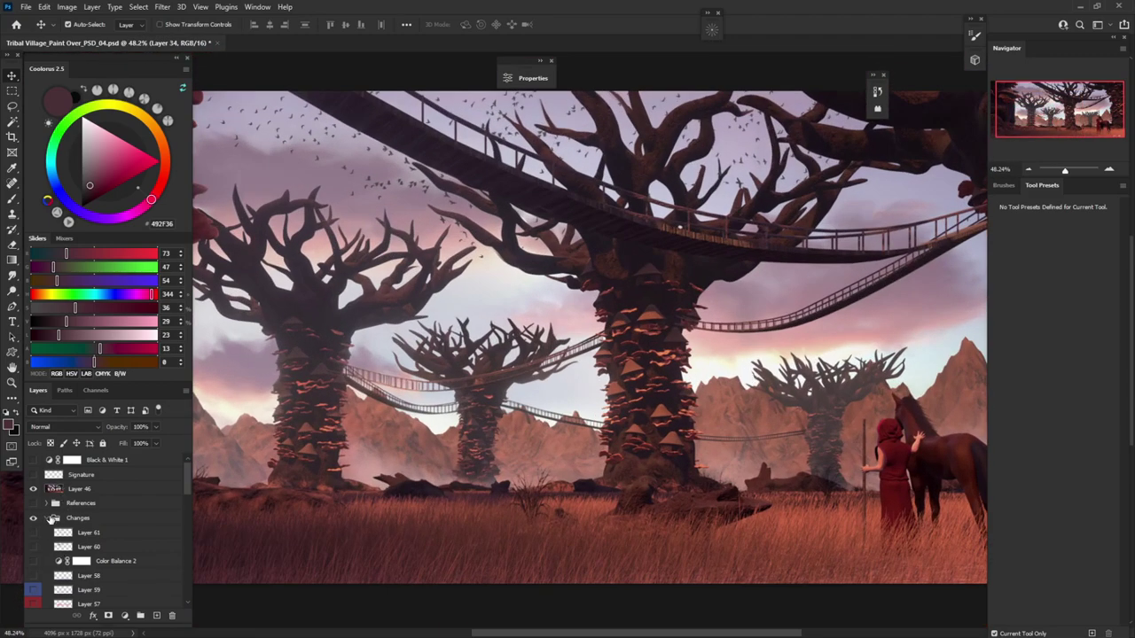
{"action": "scroll", "coordinate": [46, 573], "scroll_direction": "down", "scroll_amount": 2}
{"action": "scroll", "coordinate": [39, 574], "scroll_direction": "down", "scroll_amount": 6}
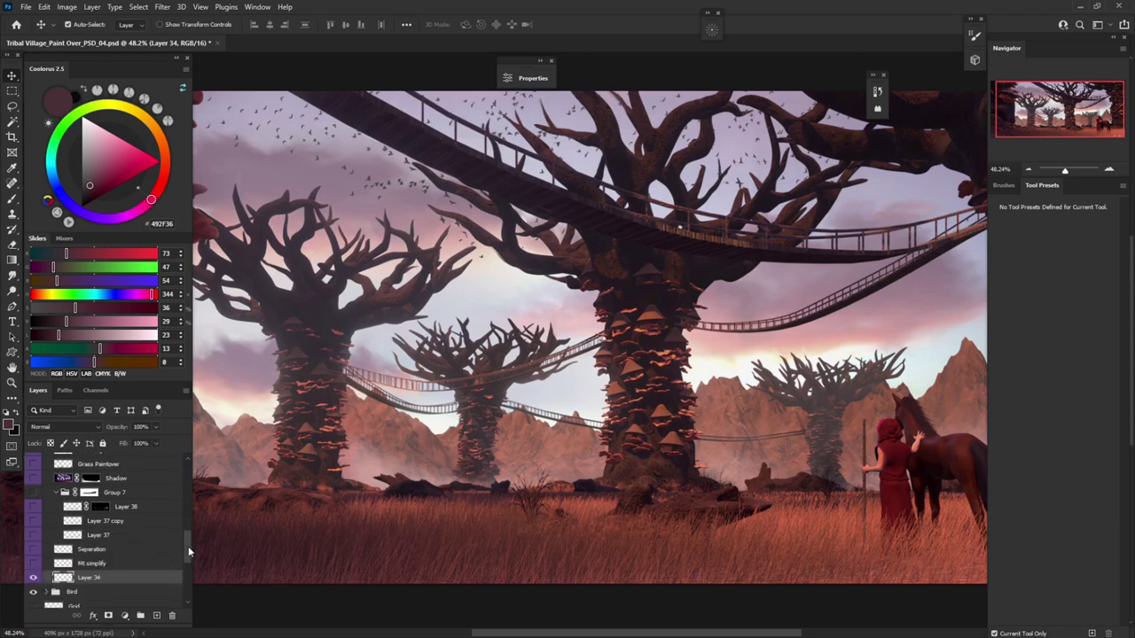
{"action": "scroll", "coordinate": [40, 541], "scroll_direction": "up", "scroll_amount": 8}
{"action": "left_click", "coordinate": [32, 489]}
{"action": "scroll", "coordinate": [46, 568], "scroll_direction": "down", "scroll_amount": 4}
{"action": "scroll", "coordinate": [46, 572], "scroll_direction": "down", "scroll_amount": 6}
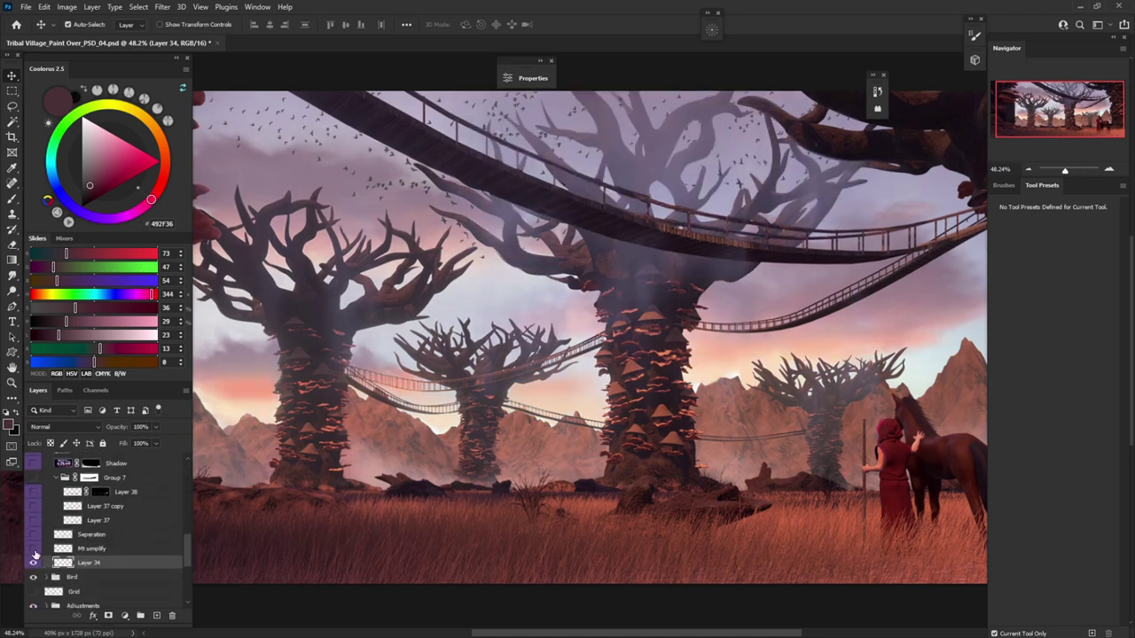
{"action": "left_click", "coordinate": [33, 549]}
{"action": "scroll", "coordinate": [560, 461], "scroll_direction": "down", "scroll_amount": 3}
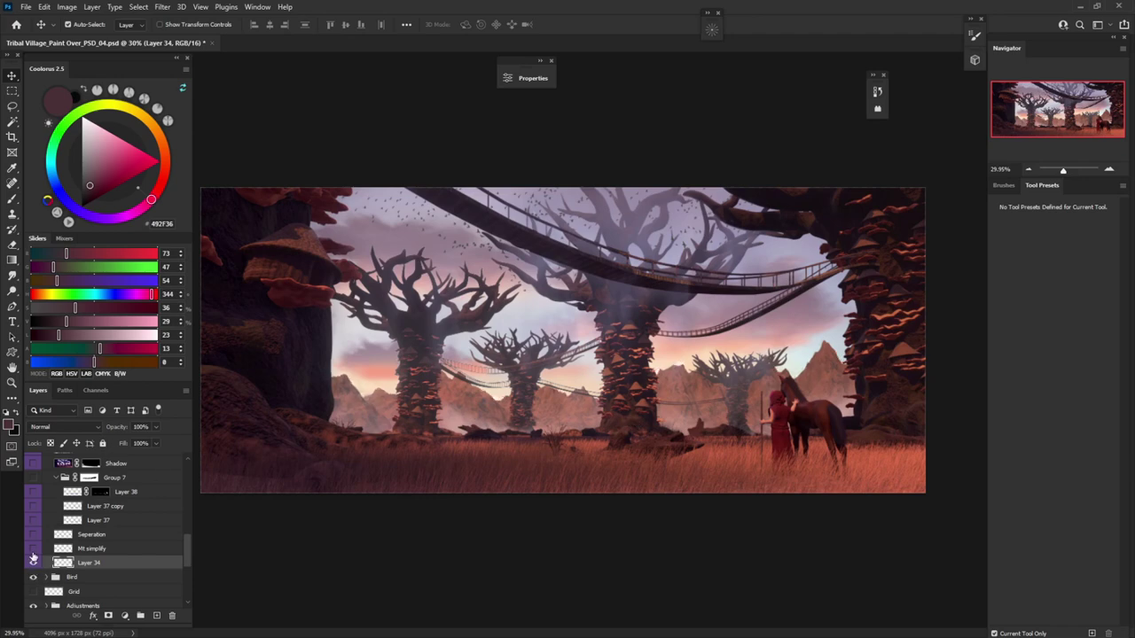
Check the red-hooded figure and horse, then make Mt simplify, Seperation and Group 7 visible
{"action": "scroll", "coordinate": [32, 558], "scroll_direction": "up", "scroll_amount": 3}
{"action": "scroll", "coordinate": [620, 399], "scroll_direction": "up", "scroll_amount": 8}
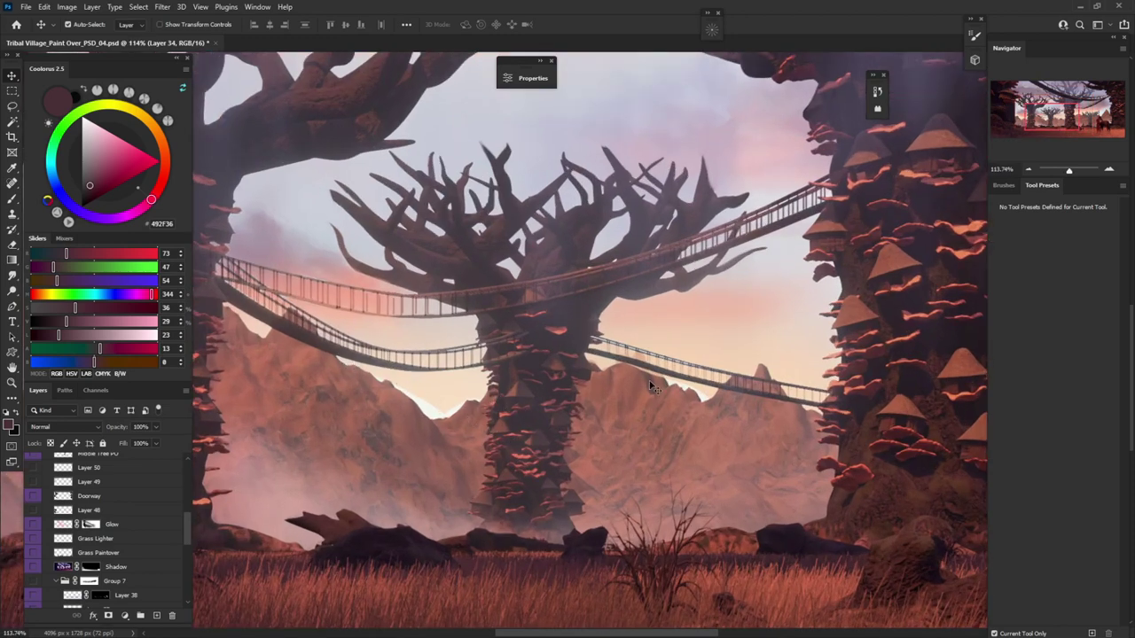
{"action": "left_click_drag", "start_coordinate": [715, 450], "coordinate": [333, 400]}
{"action": "left_click_drag", "start_coordinate": [723, 330], "coordinate": [355, 348]}
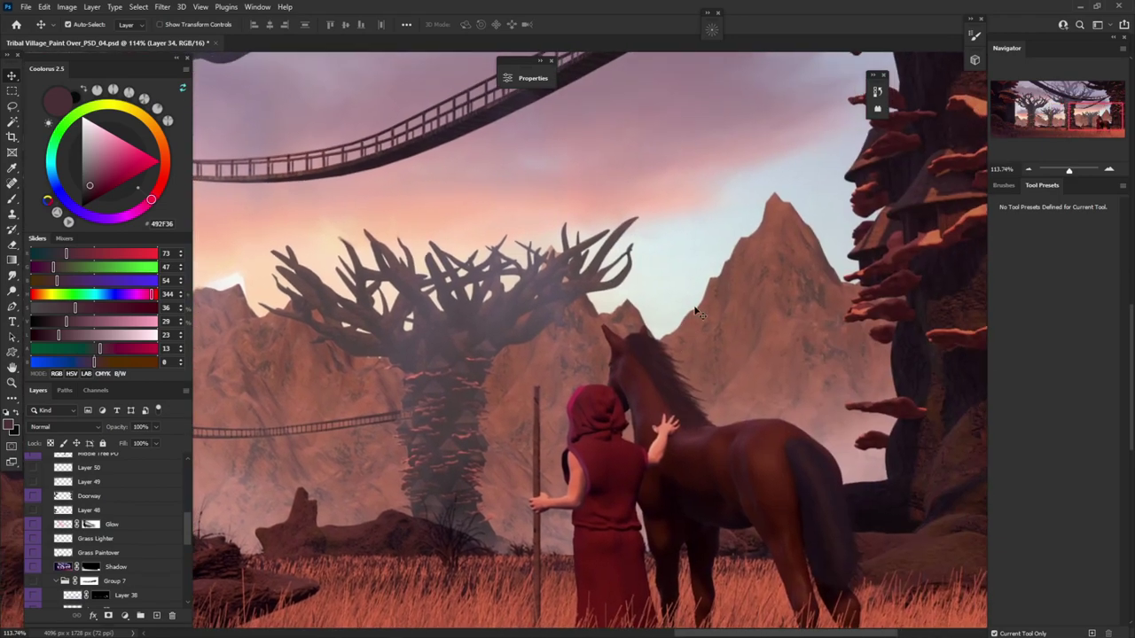
{"action": "scroll", "coordinate": [772, 293], "scroll_direction": "down", "scroll_amount": 5}
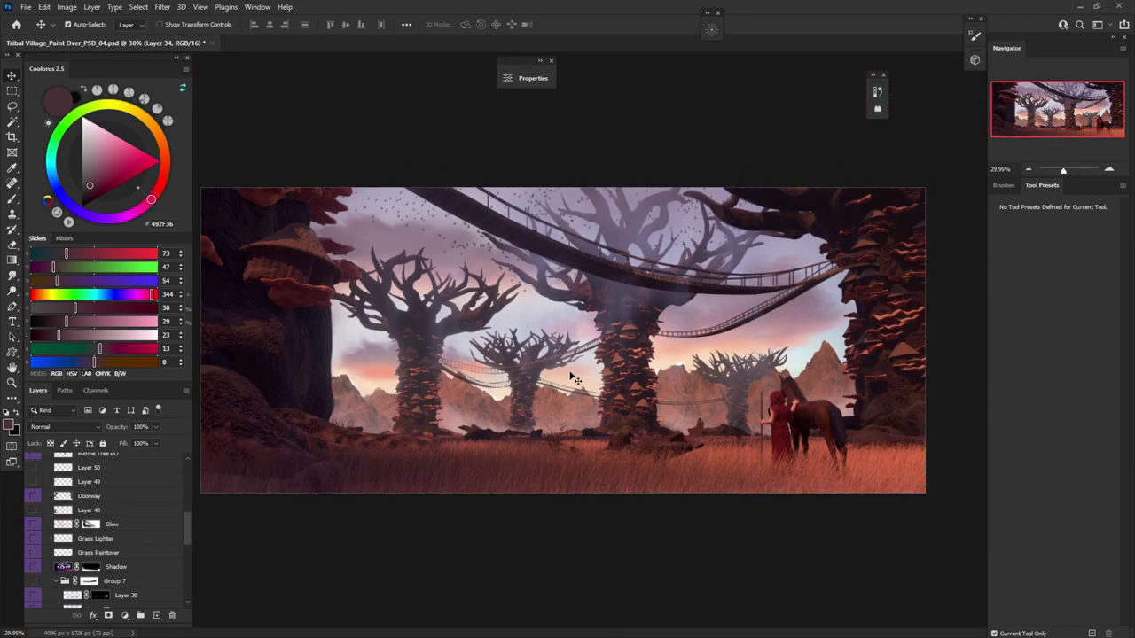
{"action": "scroll", "coordinate": [55, 550], "scroll_direction": "down", "scroll_amount": 4}
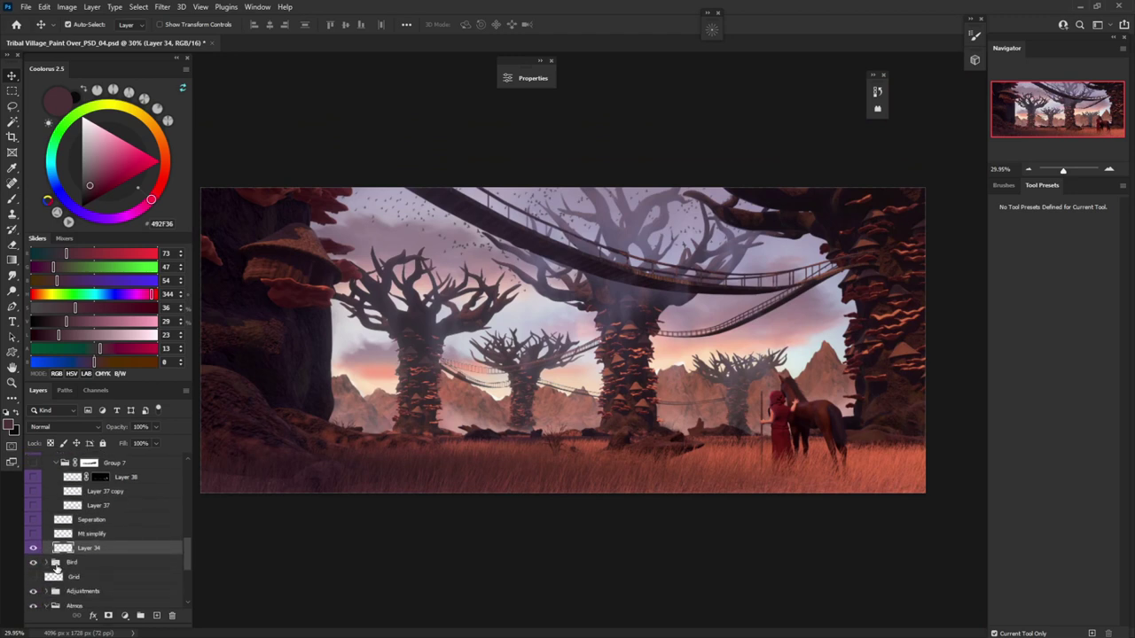
{"action": "left_click", "coordinate": [33, 534]}
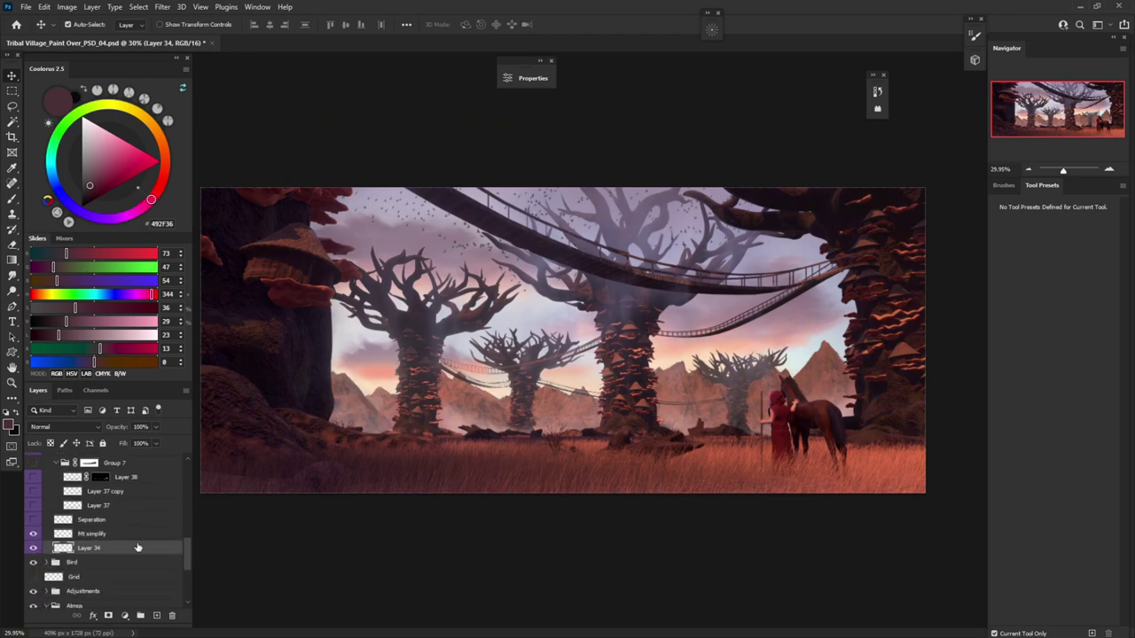
{"action": "left_click", "coordinate": [33, 522]}
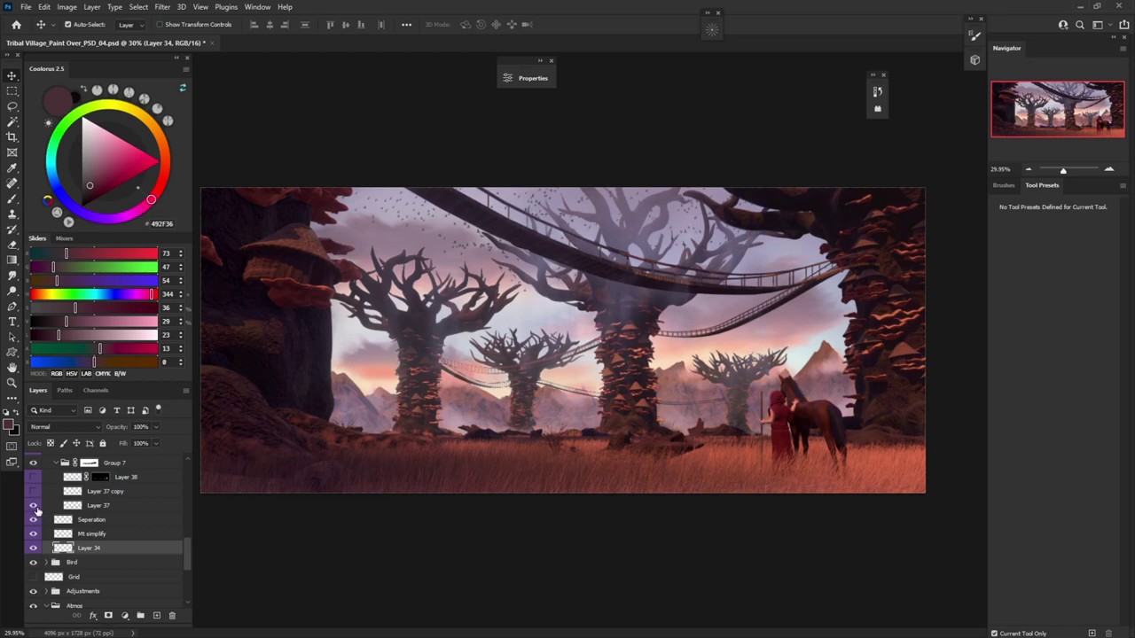
{"action": "left_click", "coordinate": [34, 479]}
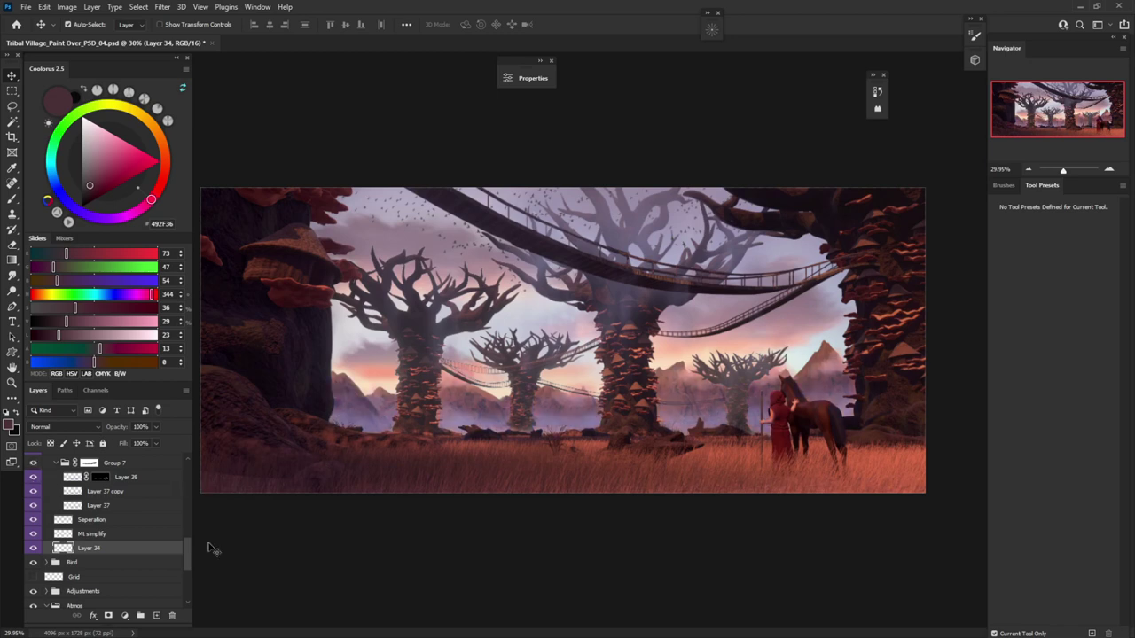
Toggle Layer 46 on and off to compare against the finished paint-over
{"action": "left_click_drag", "start_coordinate": [185, 556], "coordinate": [187, 474]}
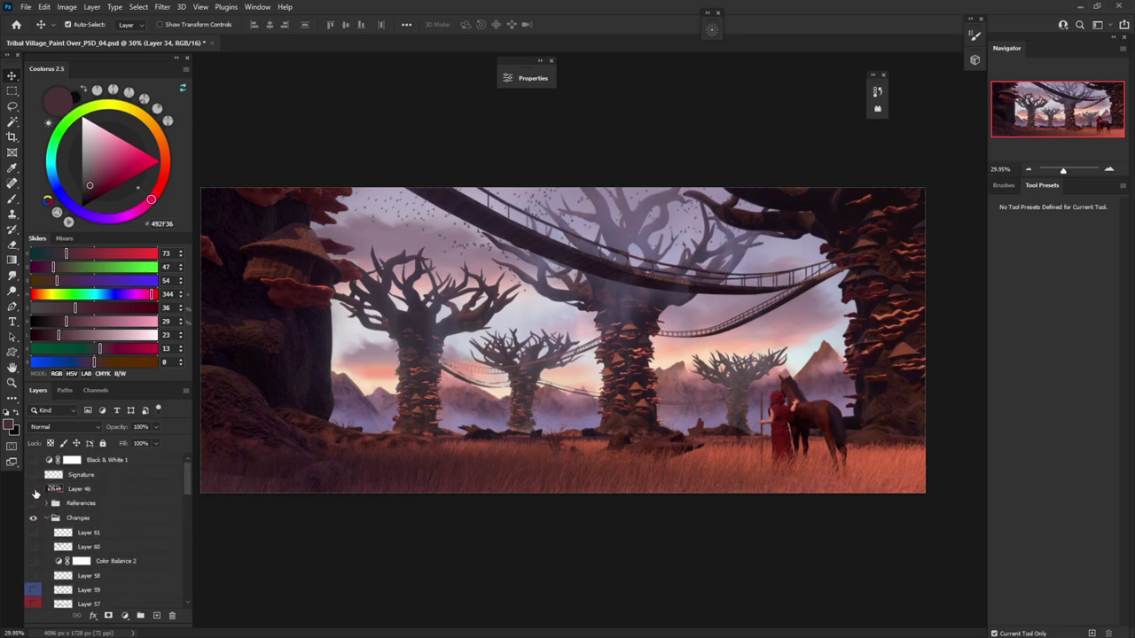
{"action": "left_click", "coordinate": [34, 490]}
{"action": "left_click", "coordinate": [34, 489]}
Turn on Grass Paintover to add darker painterly strokes to the foreground grass
{"action": "scroll", "coordinate": [89, 546], "scroll_direction": "down", "scroll_amount": 5}
{"action": "scroll", "coordinate": [92, 557], "scroll_direction": "down", "scroll_amount": 6}
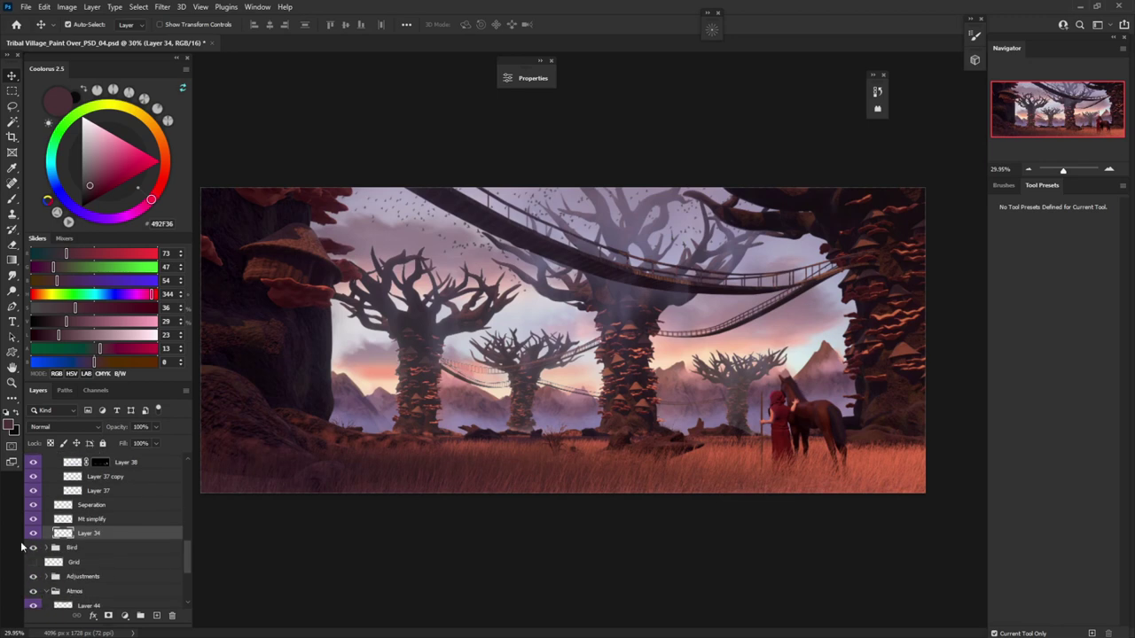
{"action": "scroll", "coordinate": [89, 560], "scroll_direction": "up", "scroll_amount": 1}
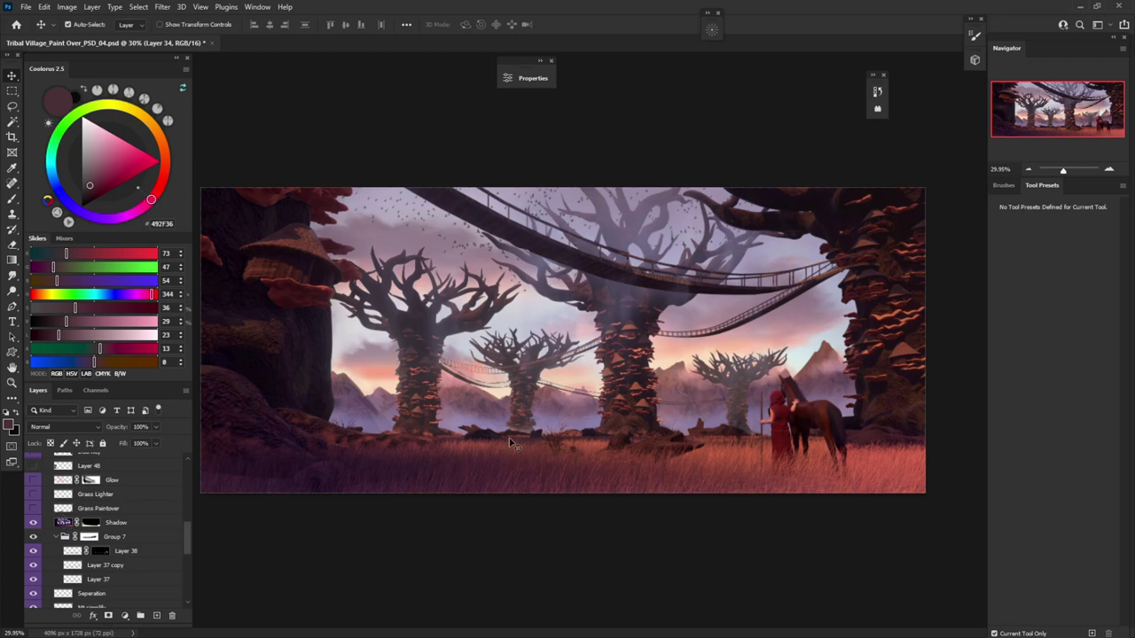
{"action": "left_click", "coordinate": [32, 509]}
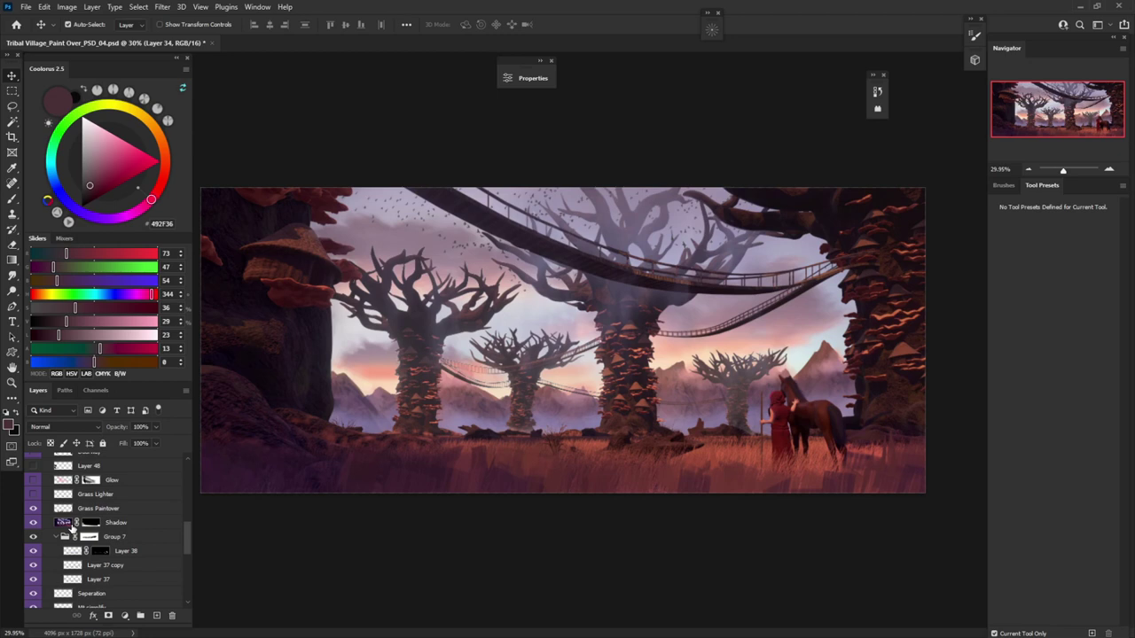
{"action": "scroll", "coordinate": [586, 425], "scroll_direction": "up", "scroll_amount": 5}
{"action": "scroll", "coordinate": [577, 496], "scroll_direction": "up", "scroll_amount": 3}
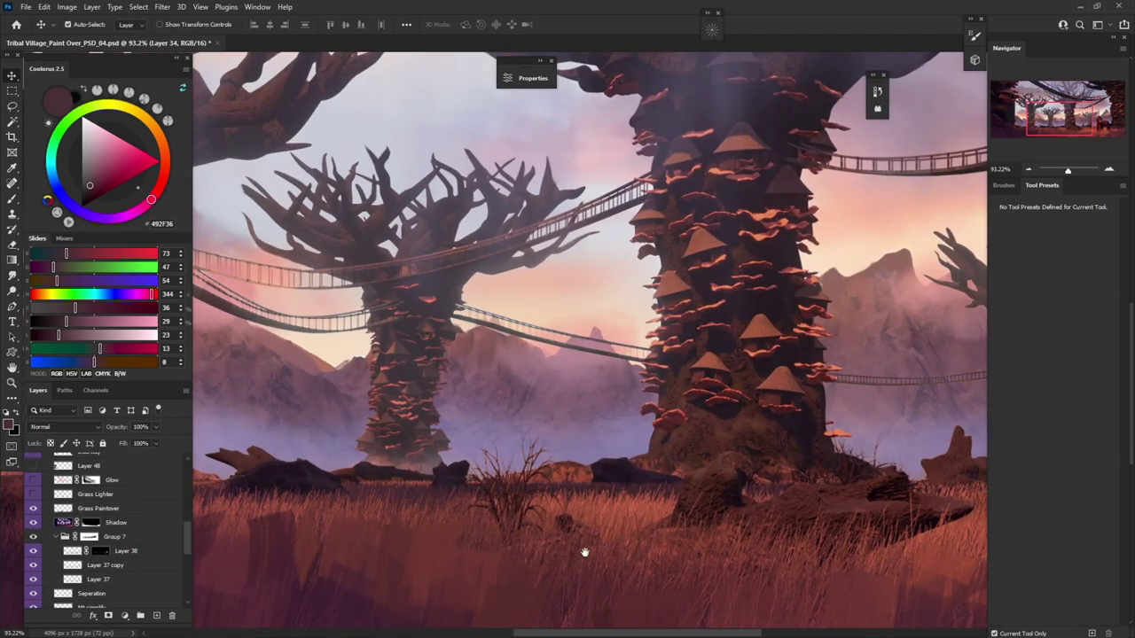
{"action": "left_click_drag", "start_coordinate": [584, 552], "coordinate": [715, 507]}
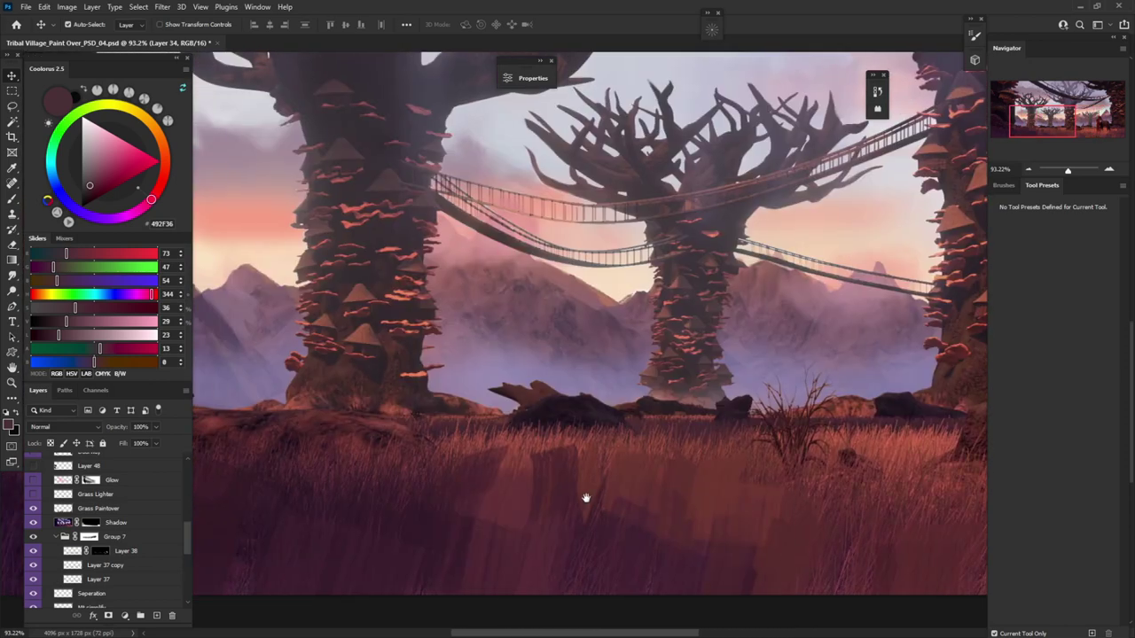
{"action": "left_click_drag", "start_coordinate": [464, 490], "coordinate": [621, 476]}
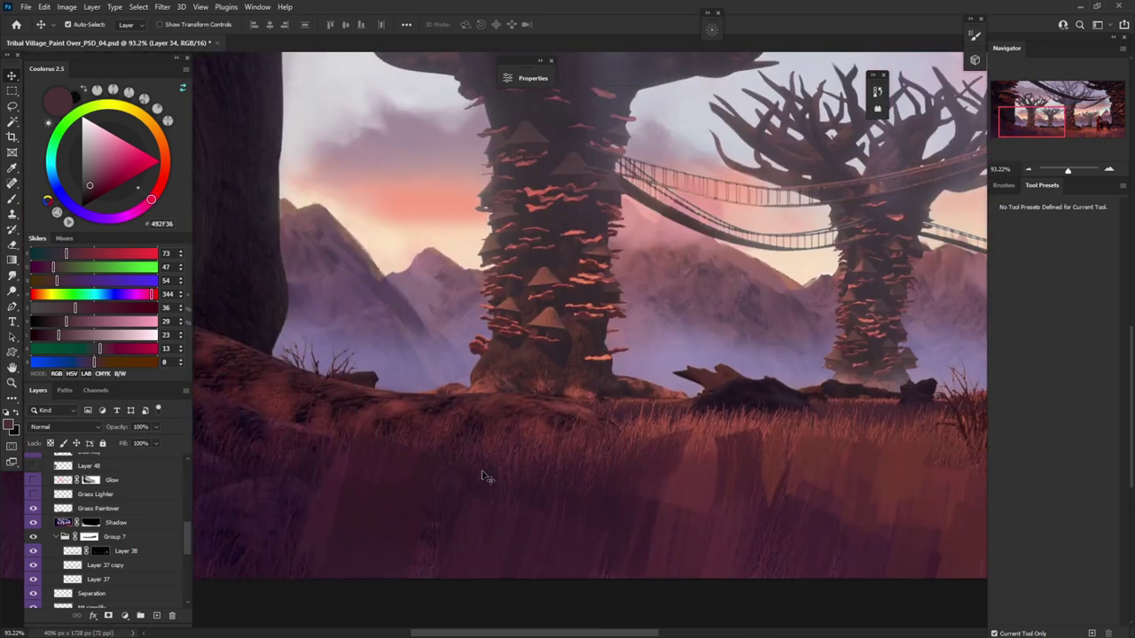
{"action": "scroll", "coordinate": [481, 470], "scroll_direction": "down", "scroll_amount": 3}
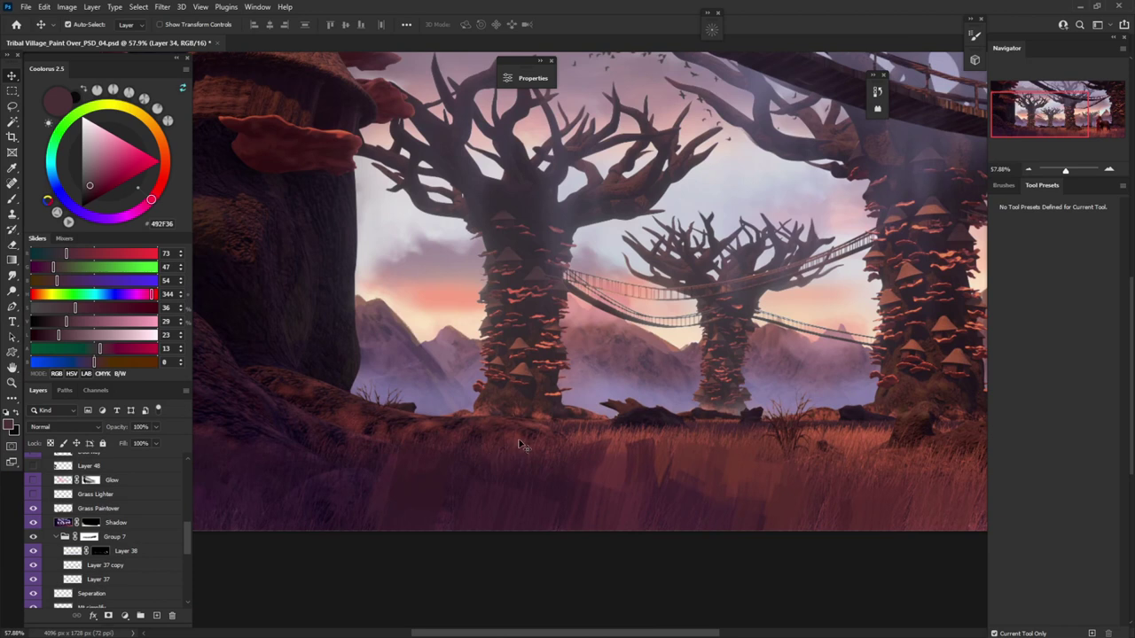
{"action": "scroll", "coordinate": [521, 446], "scroll_direction": "down", "scroll_amount": 2}
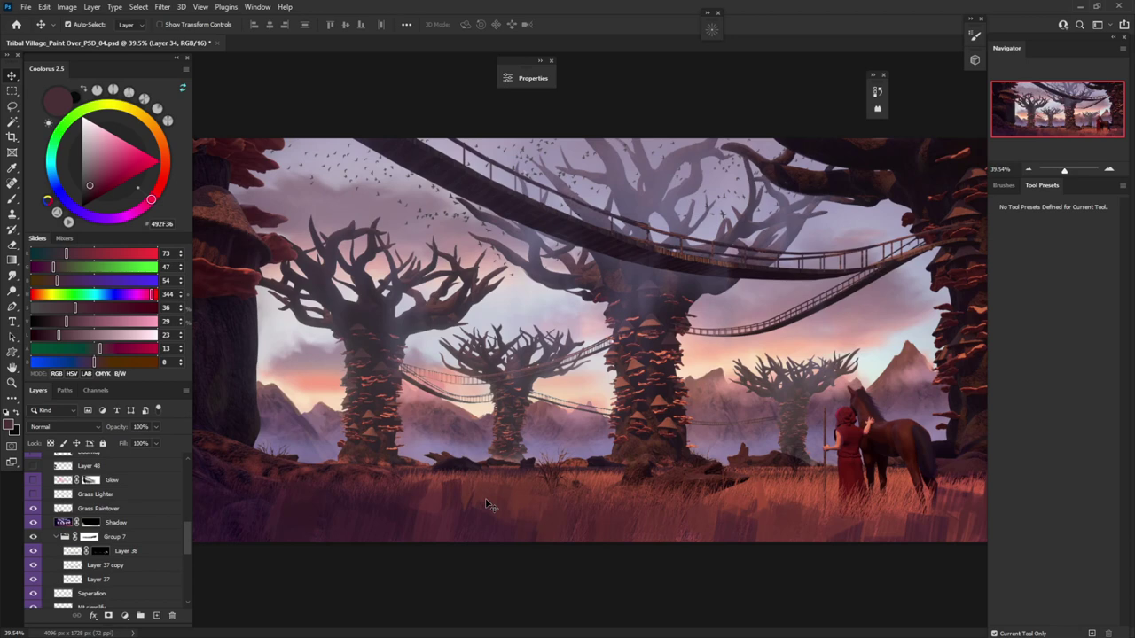
{"action": "scroll", "coordinate": [496, 510], "scroll_direction": "down", "scroll_amount": 2}
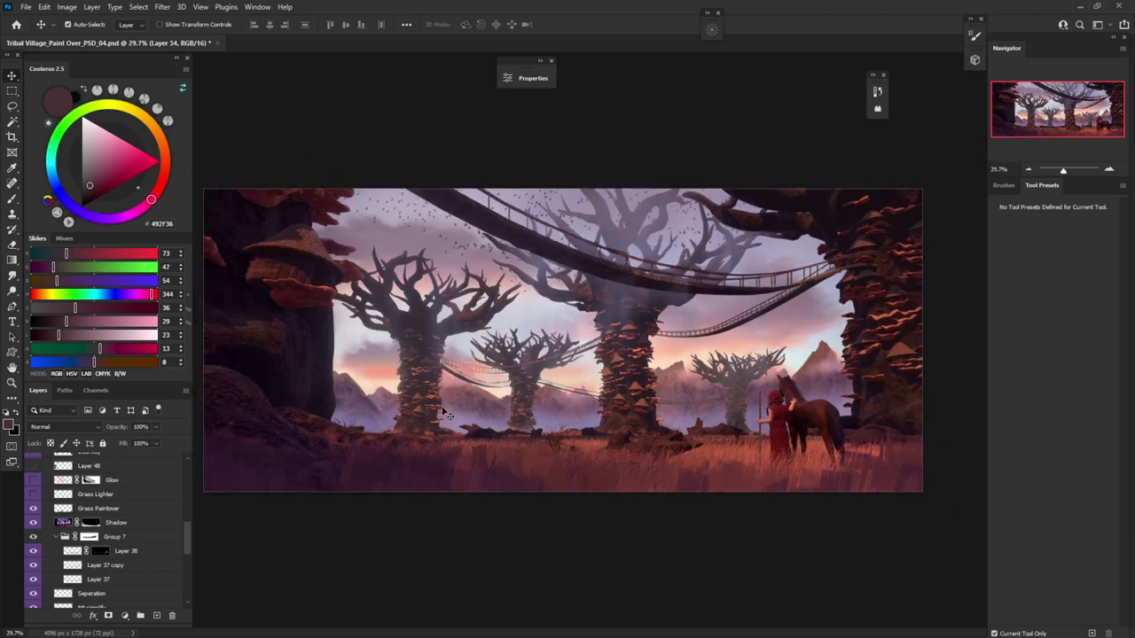
Show Grass Lighter and Glow, toggling each to compare the brighter grass and pink tree glow
{"action": "left_click", "coordinate": [33, 498]}
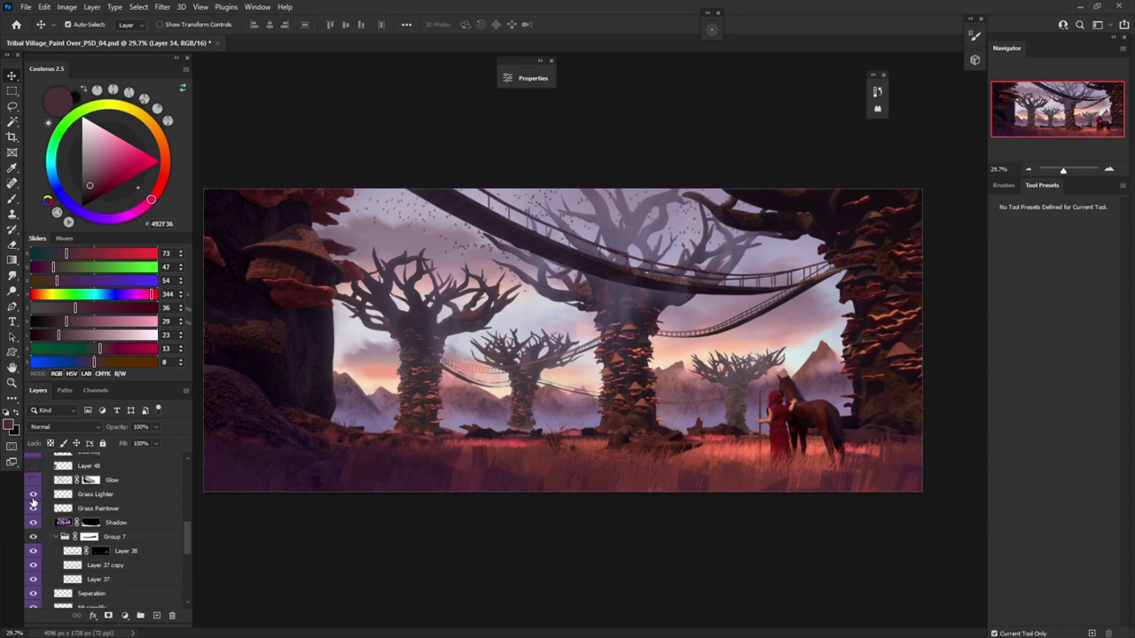
{"action": "left_click", "coordinate": [34, 499]}
{"action": "left_click", "coordinate": [34, 498]}
{"action": "left_click", "coordinate": [35, 483]}
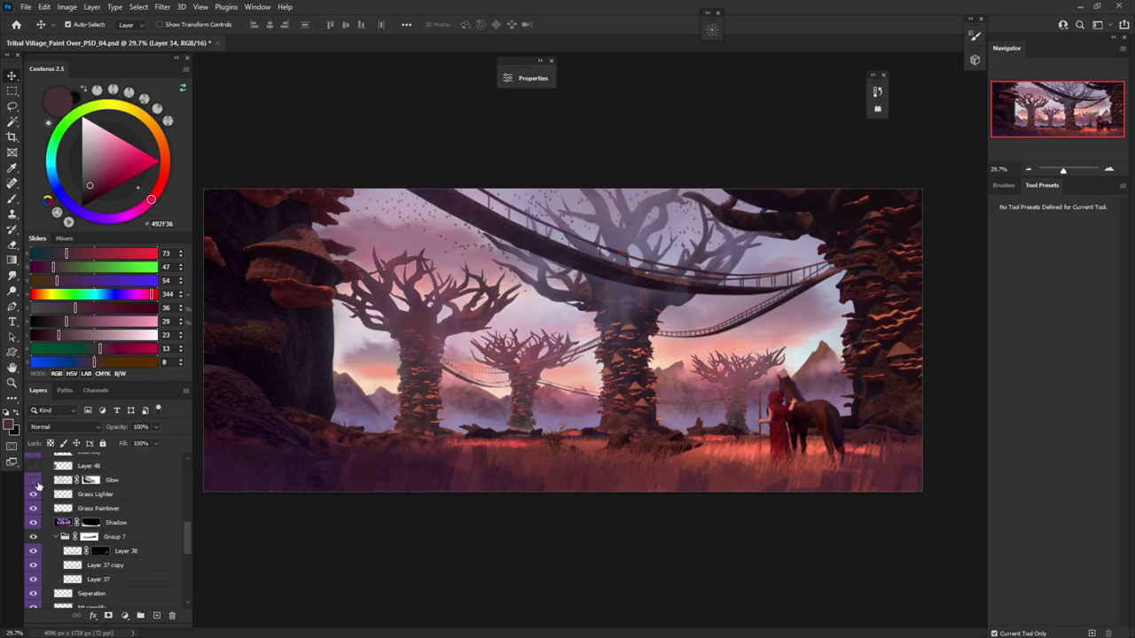
{"action": "left_click", "coordinate": [35, 481]}
{"action": "scroll", "coordinate": [55, 516], "scroll_direction": "up", "scroll_amount": 1}
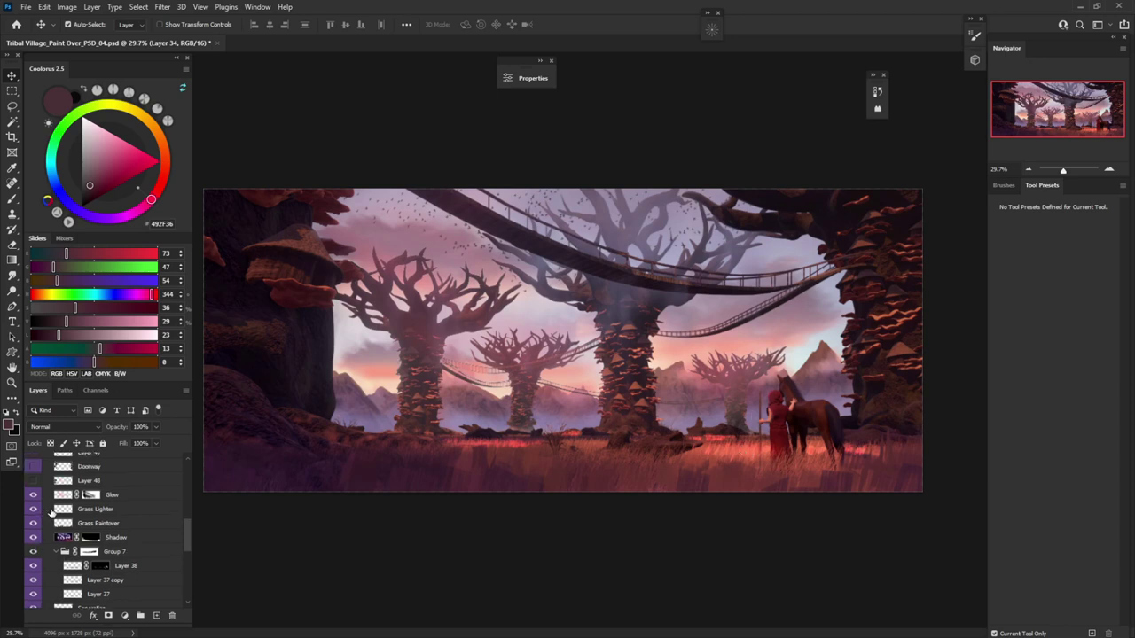
{"action": "left_click", "coordinate": [35, 496]}
{"action": "left_click", "coordinate": [34, 496]}
{"action": "left_click", "coordinate": [35, 497]}
{"action": "left_click", "coordinate": [34, 497]}
Turn on Layer 48 and undo the accidental Hue/Saturation layer copy
{"action": "left_click", "coordinate": [34, 481]}
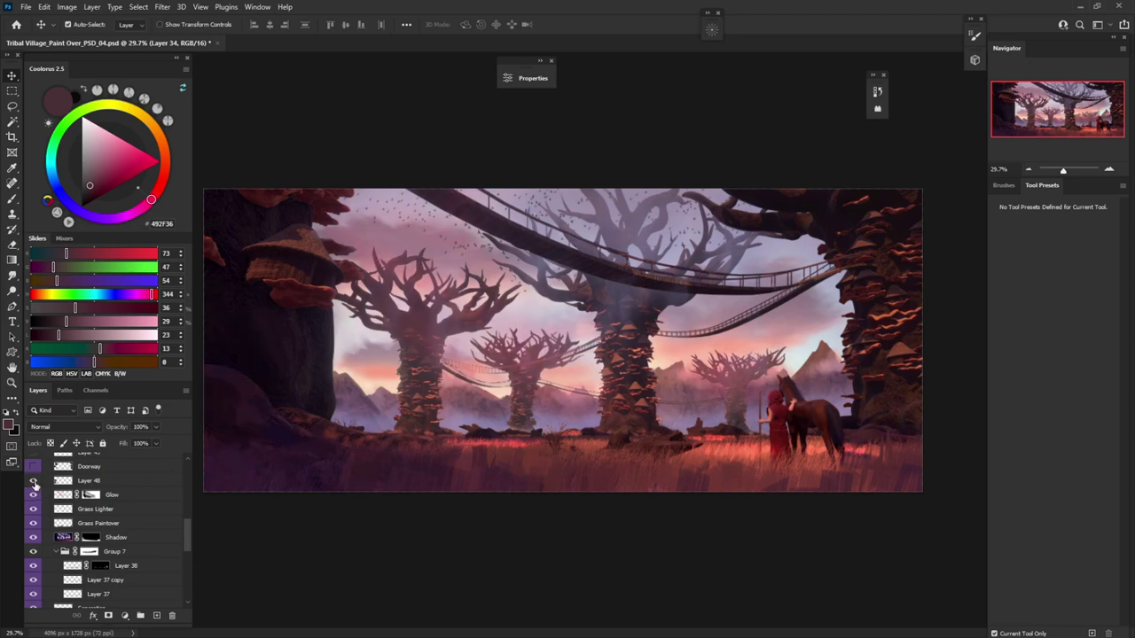
{"action": "left_click", "coordinate": [35, 483]}
{"action": "left_click", "coordinate": [34, 483]}
{"action": "left_click_drag", "start_coordinate": [481, 388], "coordinate": [727, 460]}
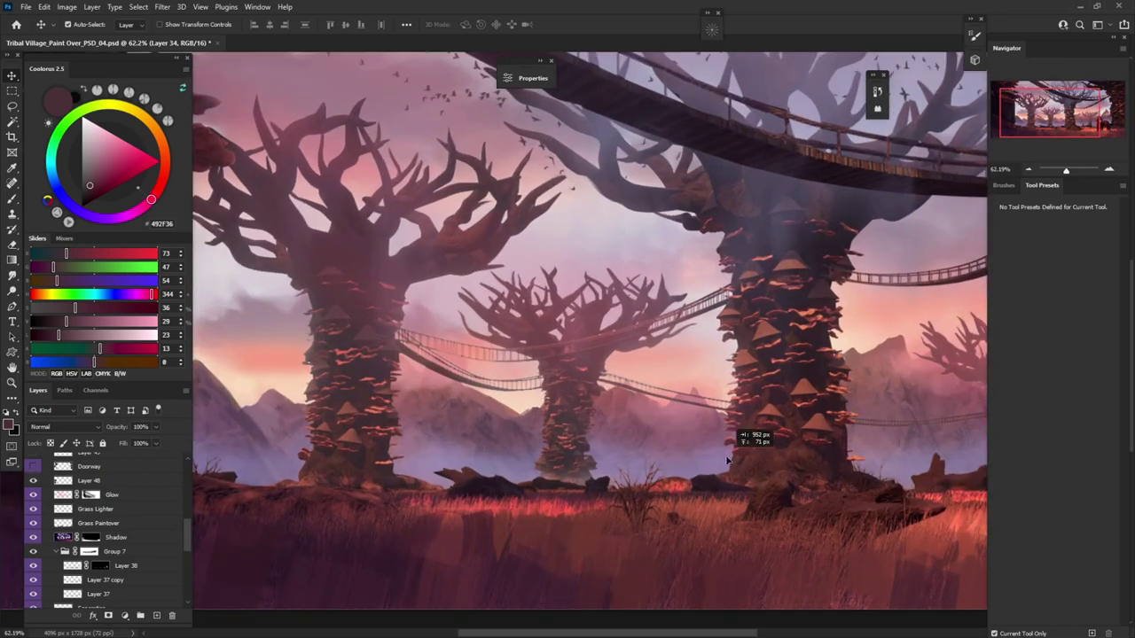
{"action": "left_click", "coordinate": [518, 453]}
{"action": "key", "text": "ctrl+z"}
{"action": "left_click_drag", "start_coordinate": [517, 440], "coordinate": [425, 431]}
Pick the dark left-foreground layer and toggle Layer 48 off and on to compare
{"action": "scroll", "coordinate": [400, 461], "scroll_direction": "up", "scroll_amount": 3}
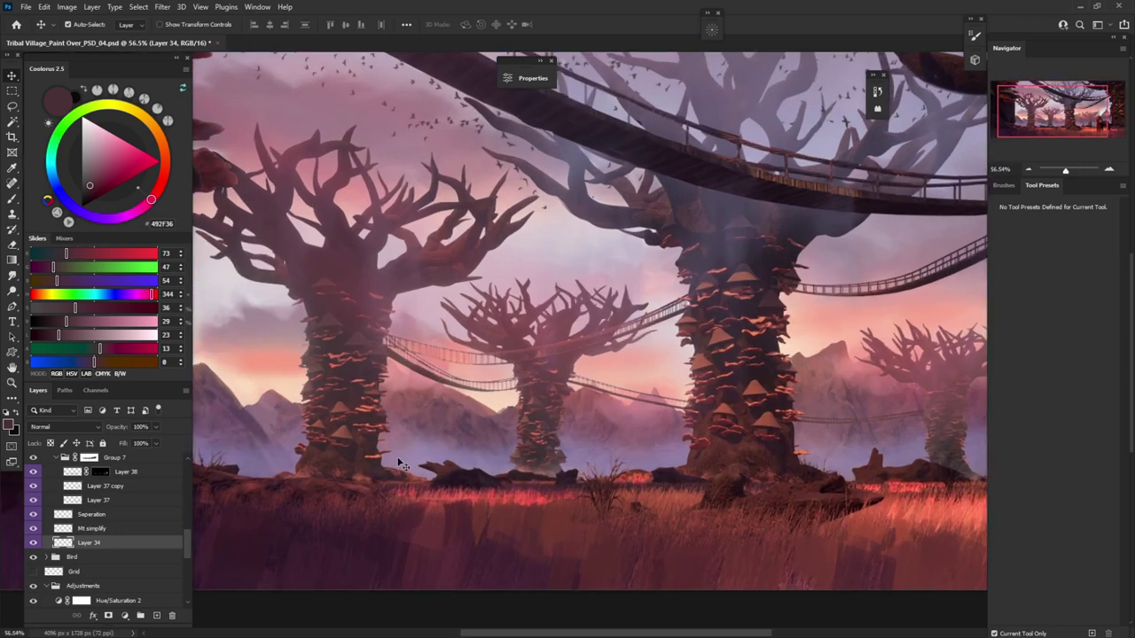
{"action": "scroll", "coordinate": [344, 458], "scroll_direction": "up", "scroll_amount": 2}
{"action": "left_click", "coordinate": [311, 401]}
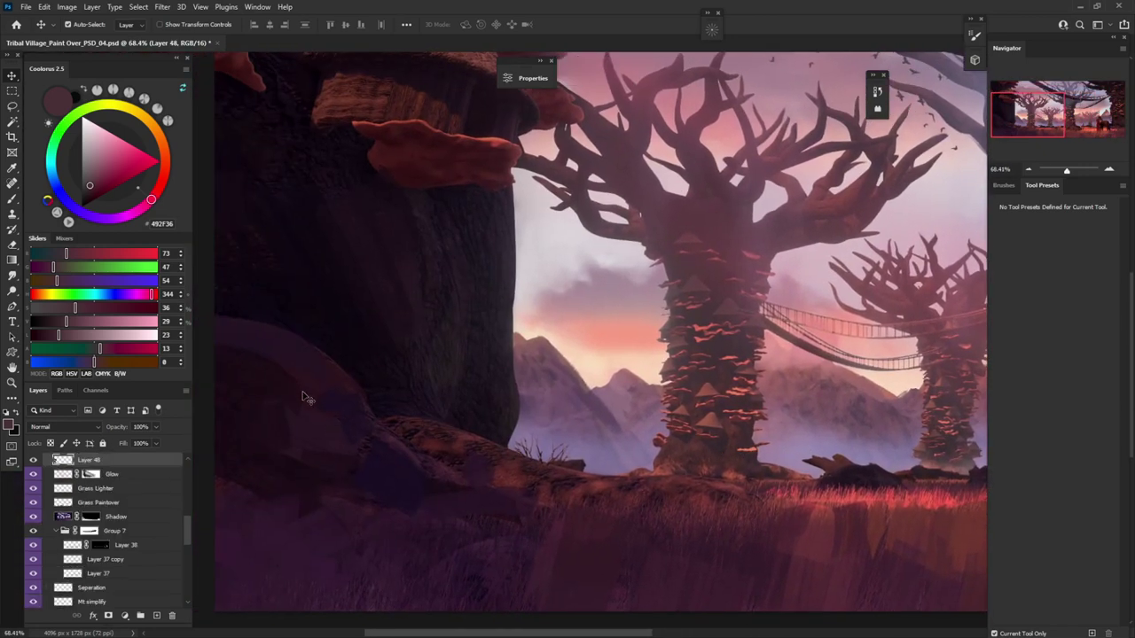
{"action": "scroll", "coordinate": [51, 490], "scroll_direction": "up", "scroll_amount": 1}
{"action": "left_click", "coordinate": [33, 475]}
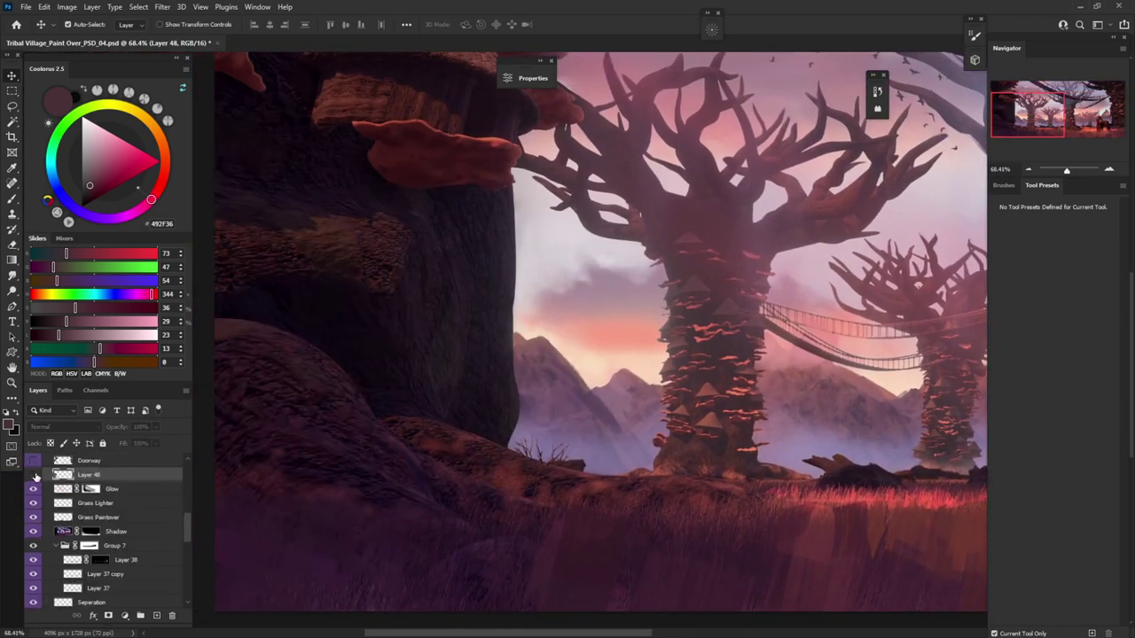
{"action": "left_click", "coordinate": [33, 475]}
{"action": "scroll", "coordinate": [433, 417], "scroll_direction": "down", "scroll_amount": 2}
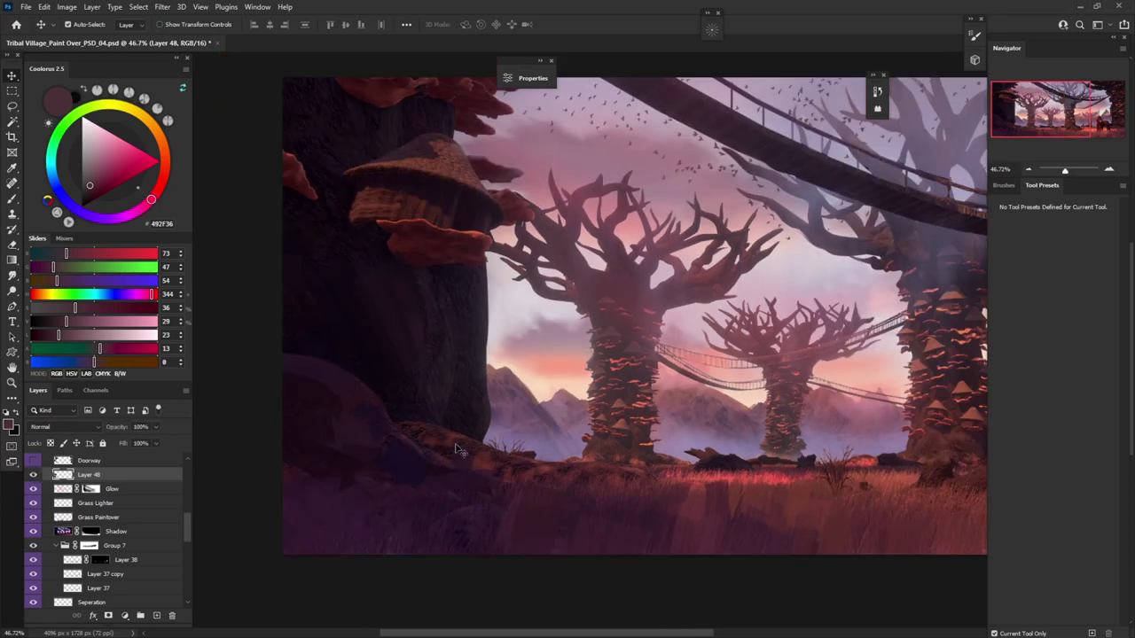
{"action": "scroll", "coordinate": [509, 449], "scroll_direction": "down", "scroll_amount": 2}
{"action": "scroll", "coordinate": [505, 444], "scroll_direction": "down", "scroll_amount": 2}
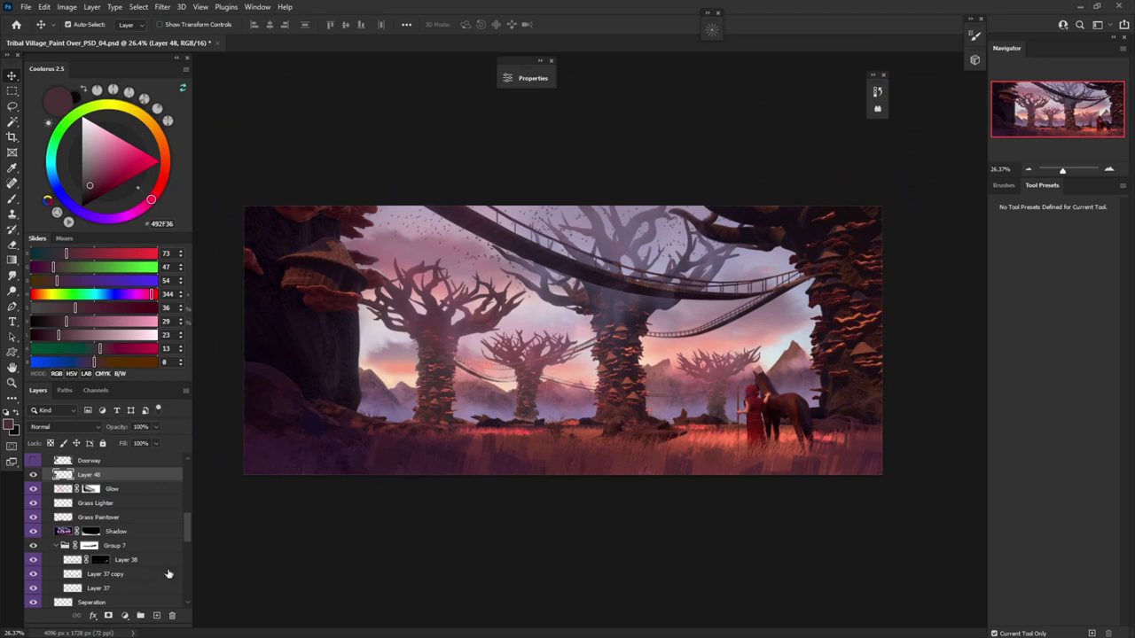
Show the Doorway layer and zoom in on the left trunk's hut
{"action": "scroll", "coordinate": [98, 532], "scroll_direction": "up", "scroll_amount": 2}
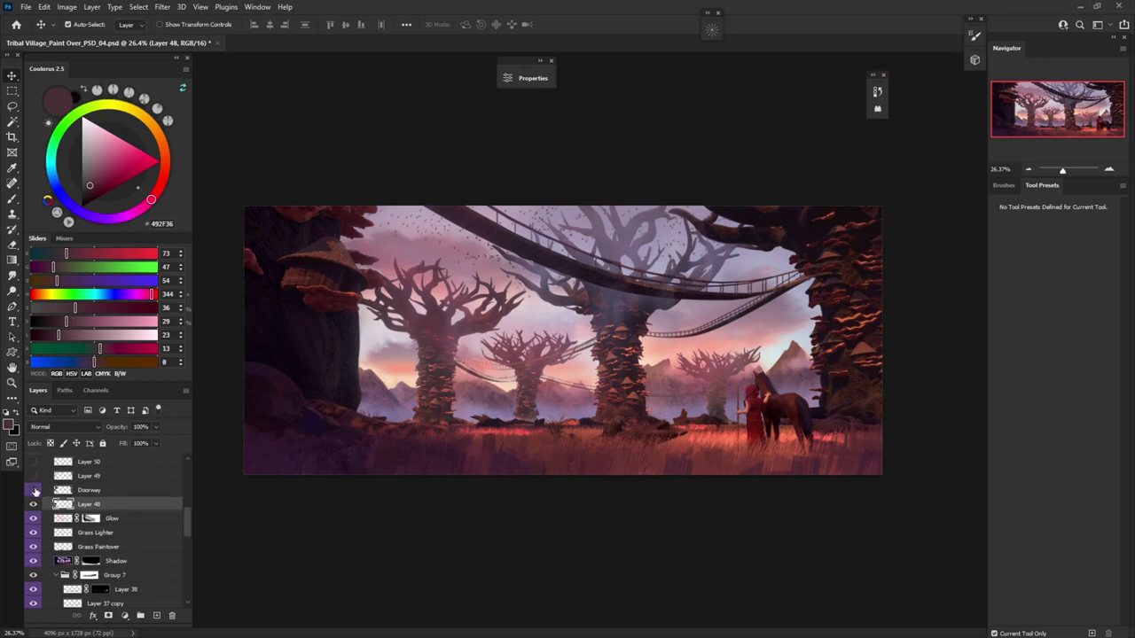
{"action": "left_click", "coordinate": [34, 490]}
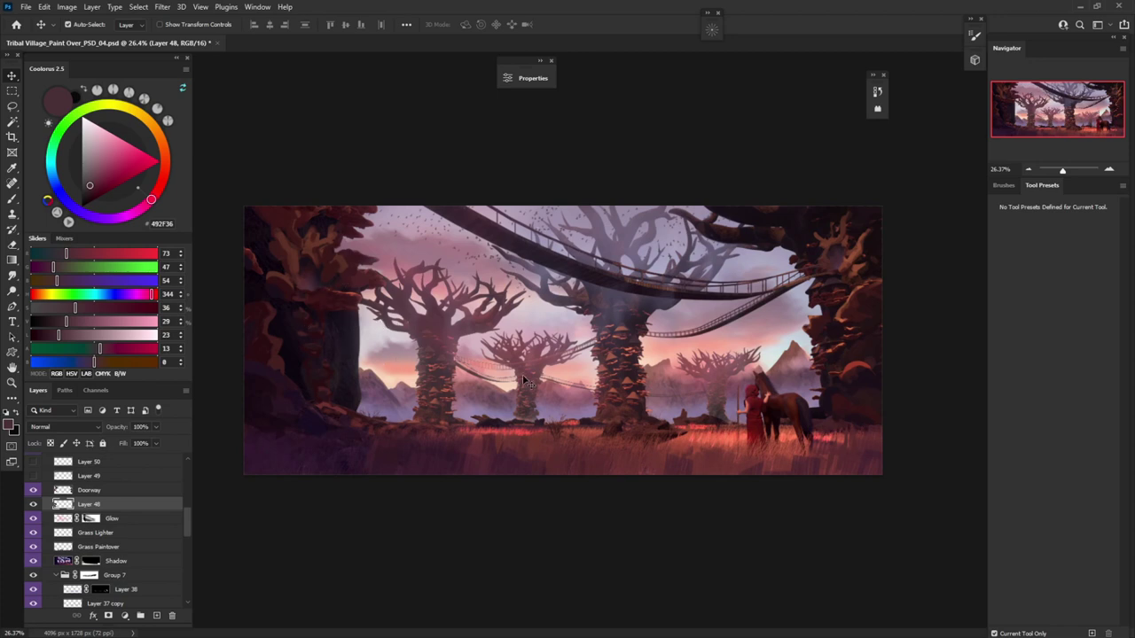
{"action": "scroll", "coordinate": [802, 300], "scroll_direction": "up", "scroll_amount": 3}
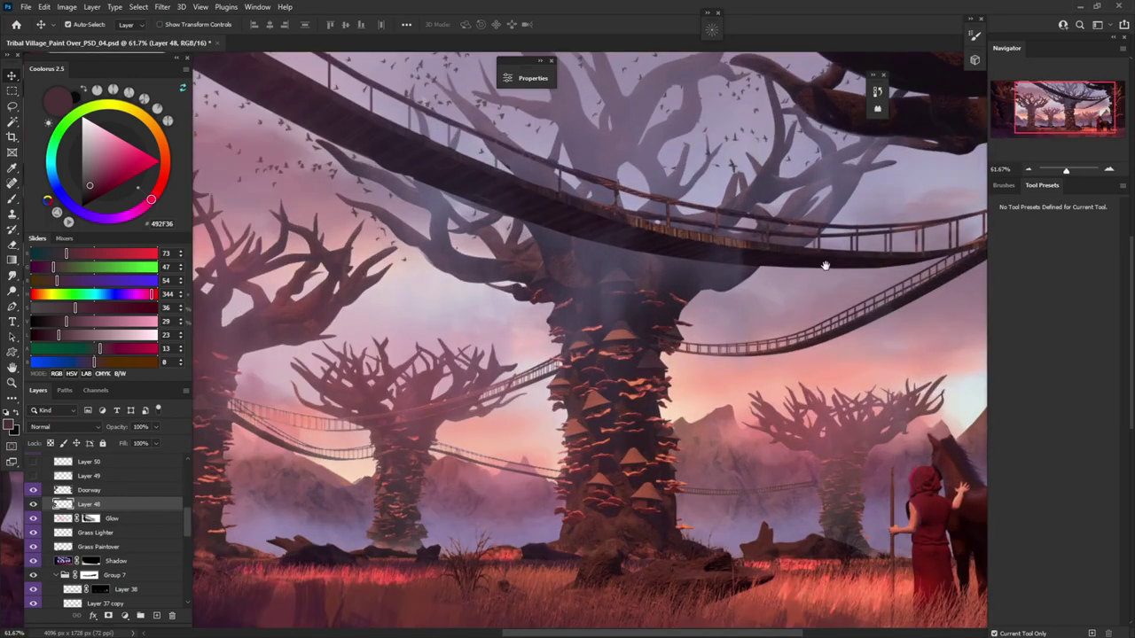
{"action": "scroll", "coordinate": [795, 251], "scroll_direction": "right", "scroll_amount": 3}
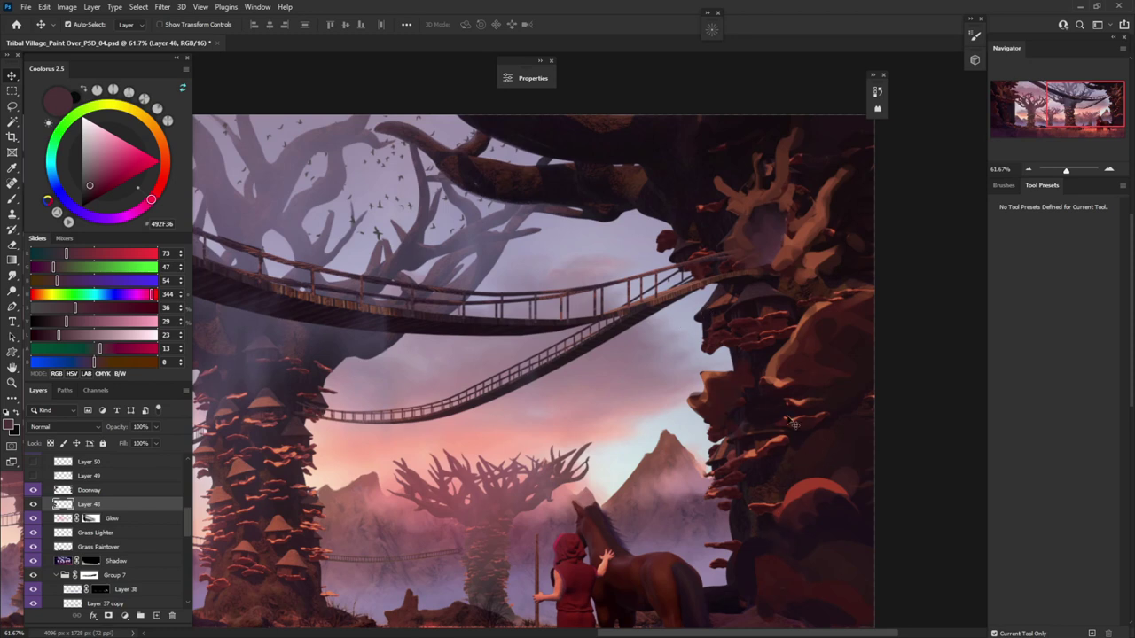
Compare against the detailed Layer 46 hut, then hide it and fit the painting on screen
{"action": "left_click_drag", "start_coordinate": [185, 509], "coordinate": [189, 467]}
{"action": "left_click", "coordinate": [34, 489]}
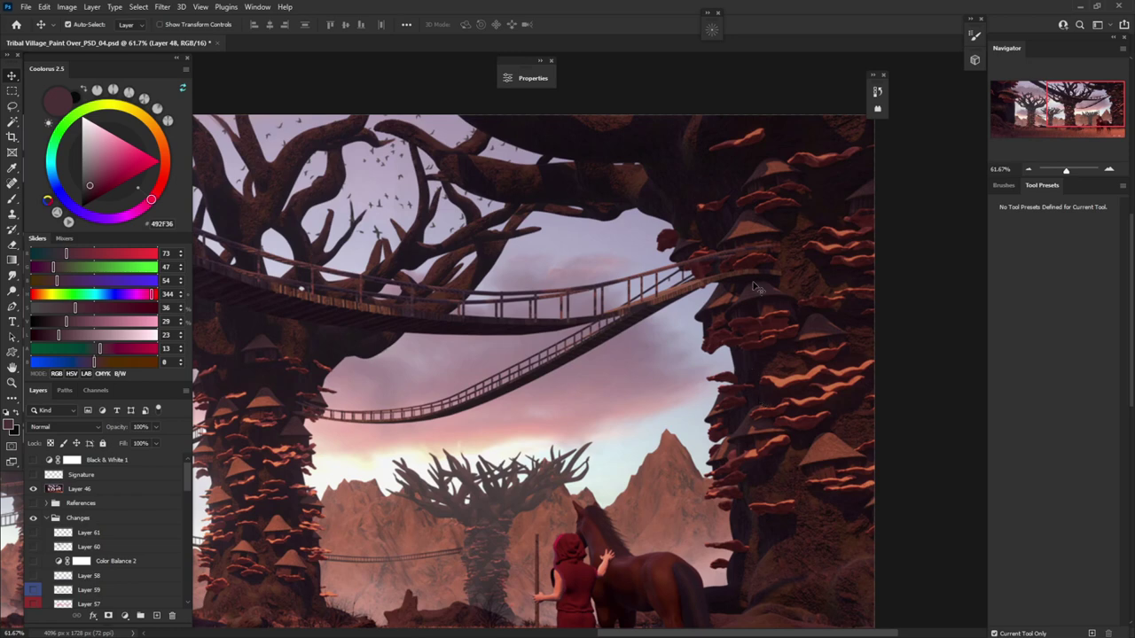
{"action": "left_click", "coordinate": [33, 489]}
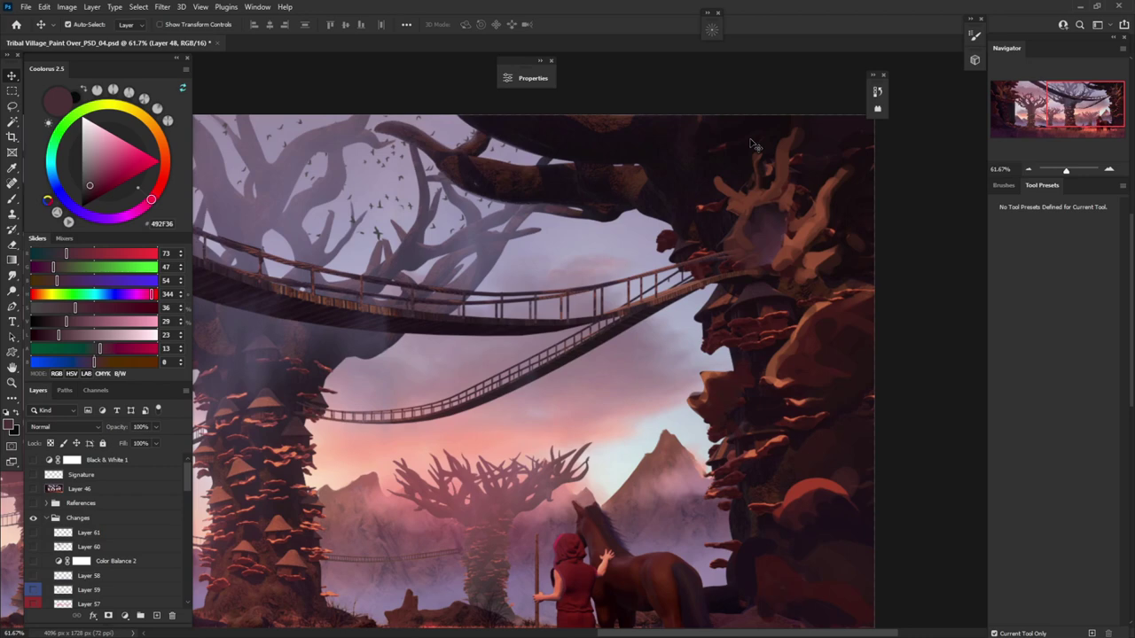
{"action": "key", "text": "ctrl+0"}
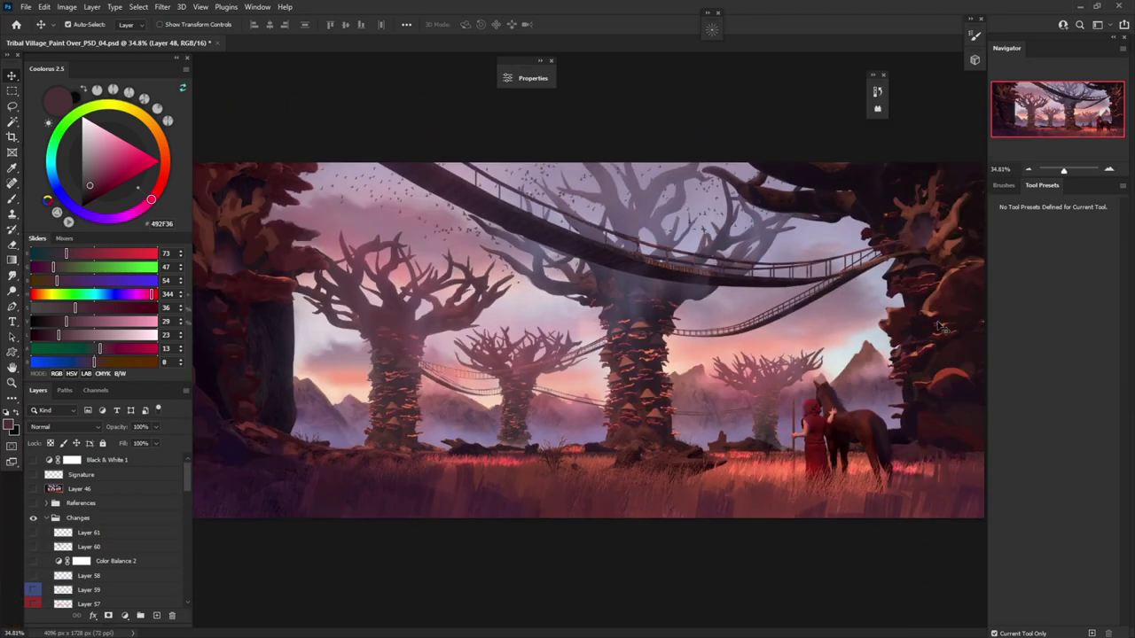
{"action": "scroll", "coordinate": [568, 435], "scroll_direction": "down", "scroll_amount": 1}
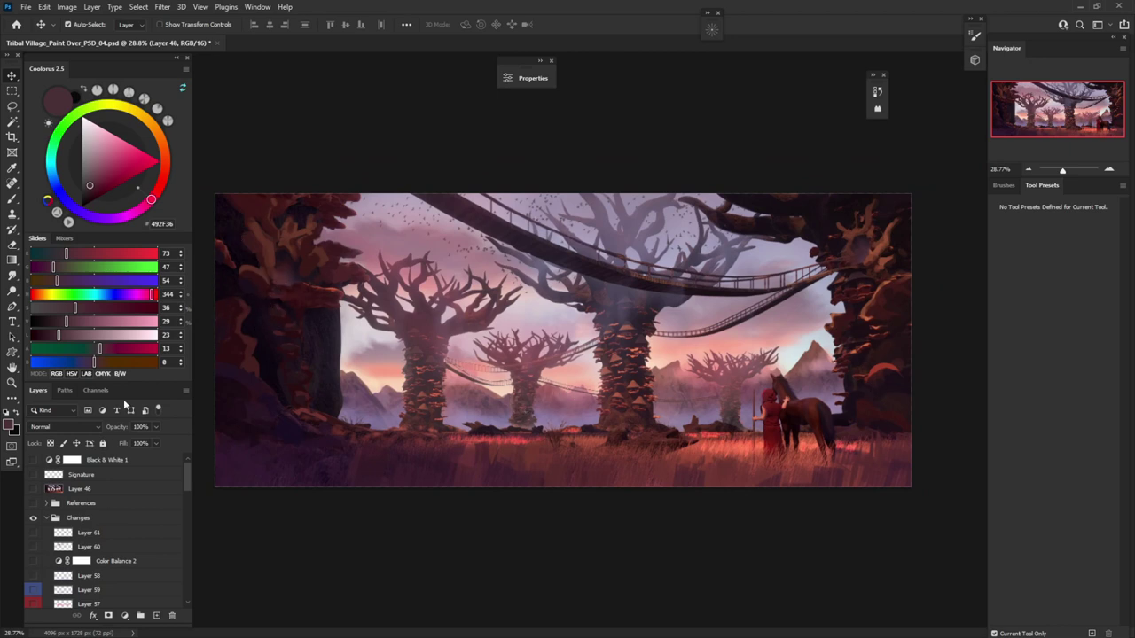
{"action": "left_click", "coordinate": [33, 489]}
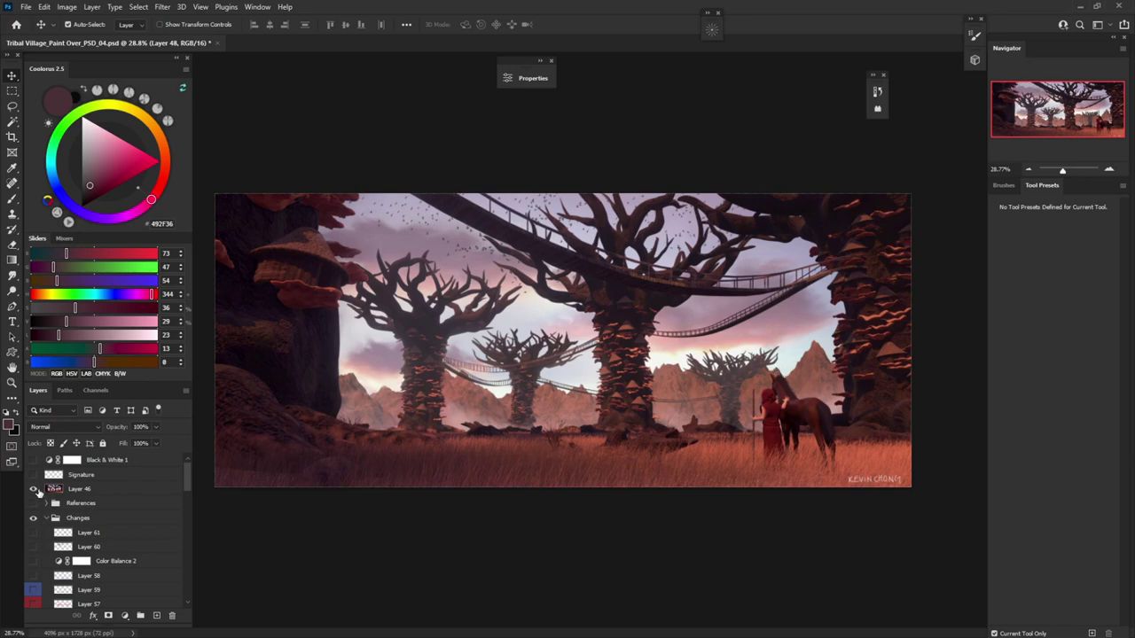
{"action": "left_click", "coordinate": [34, 490]}
{"action": "scroll", "coordinate": [785, 381], "scroll_direction": "up", "scroll_amount": 3}
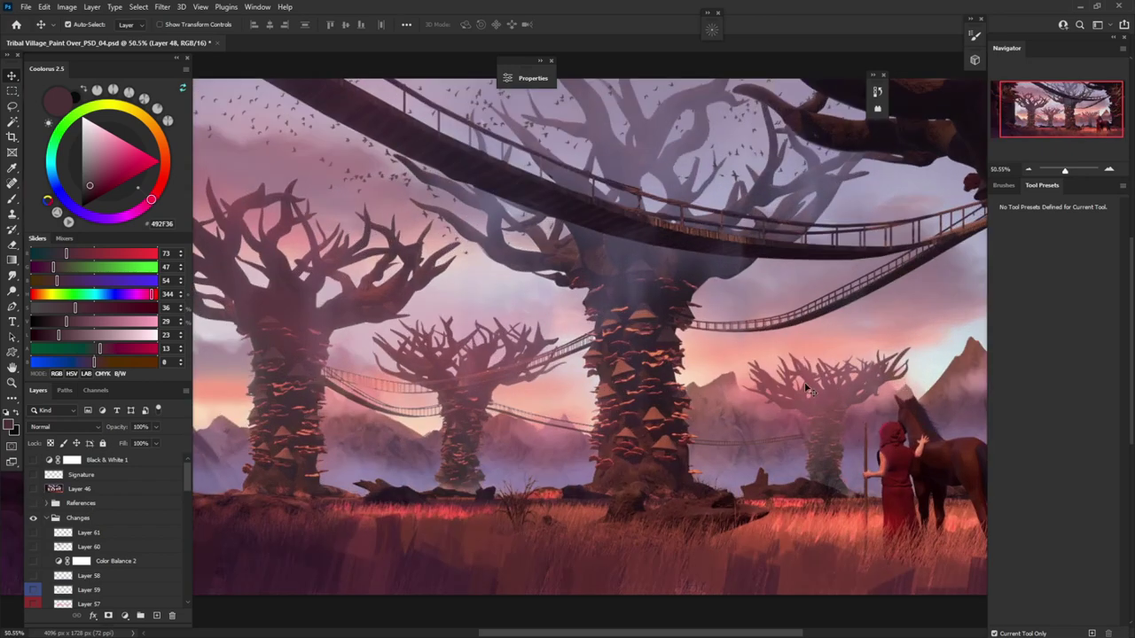
{"action": "scroll", "coordinate": [829, 380], "scroll_direction": "up", "scroll_amount": 2}
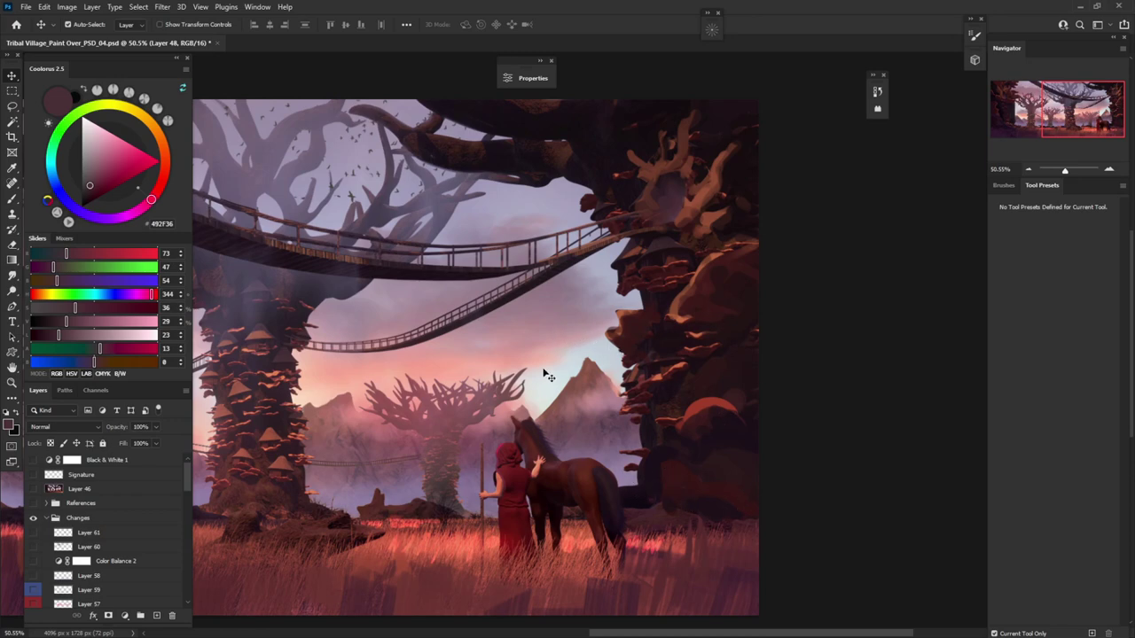
{"action": "key", "text": "ctrl+0"}
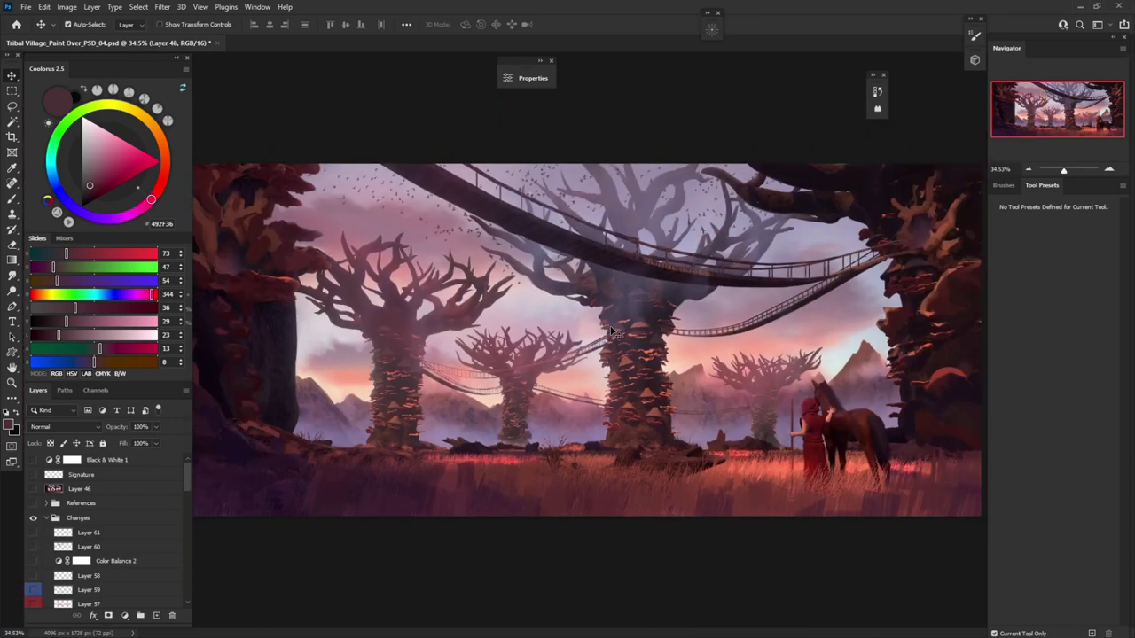
{"action": "scroll", "coordinate": [355, 304], "scroll_direction": "up", "scroll_amount": 2}
{"action": "scroll", "coordinate": [312, 313], "scroll_direction": "up", "scroll_amount": 2}
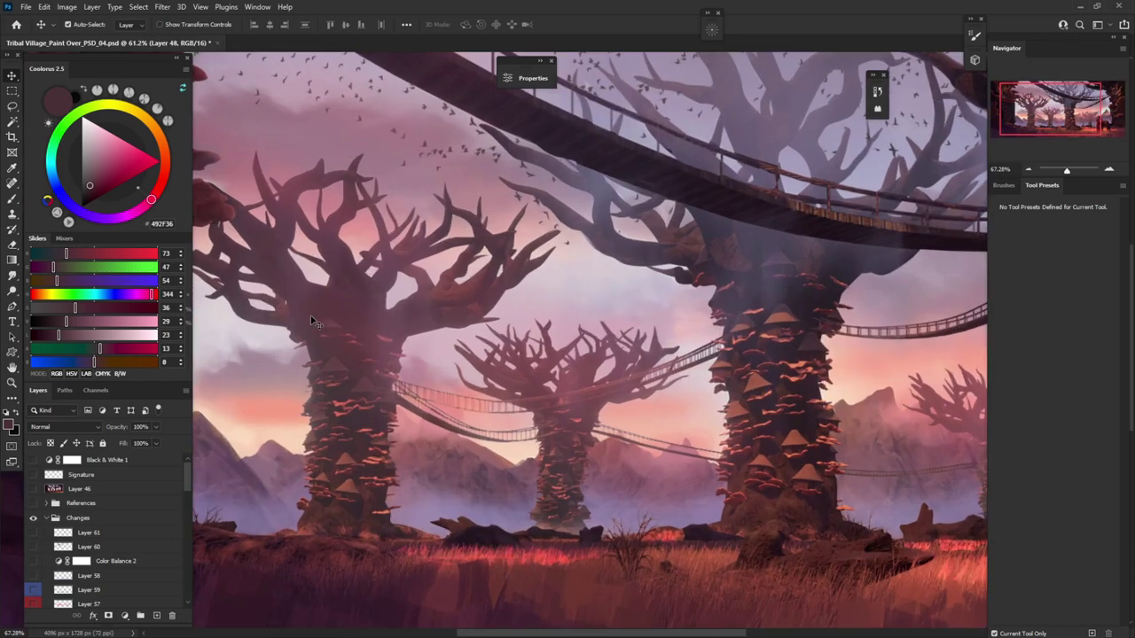
{"action": "scroll", "coordinate": [312, 313], "scroll_direction": "up", "scroll_amount": 1}
{"action": "left_click_drag", "start_coordinate": [312, 313], "coordinate": [678, 402]}
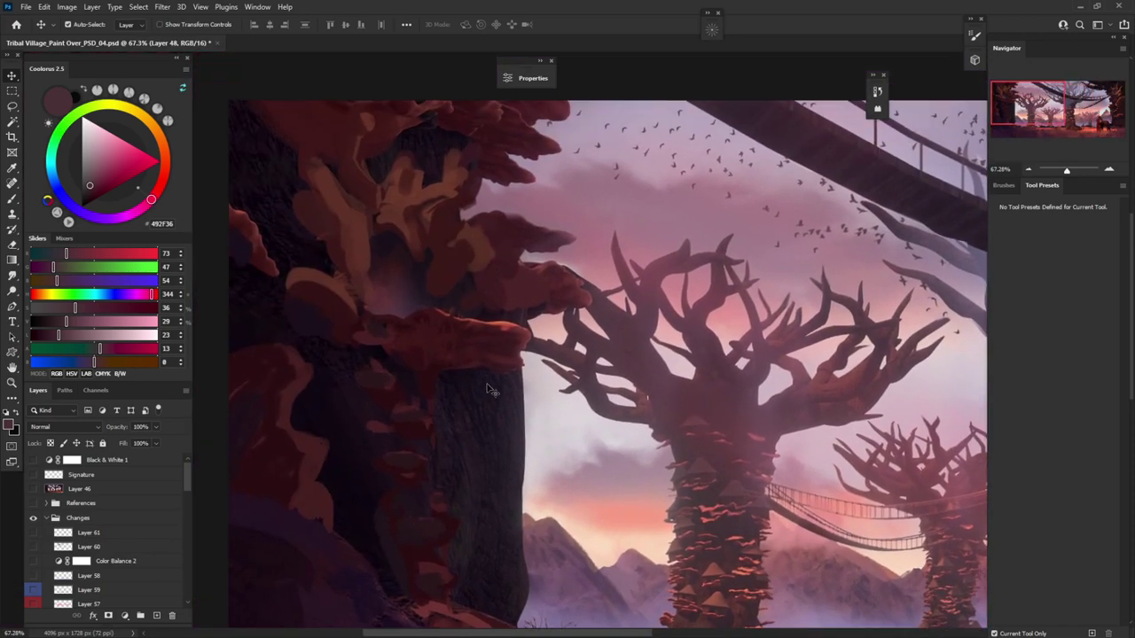
{"action": "scroll", "coordinate": [489, 387], "scroll_direction": "down", "scroll_amount": 2}
{"action": "scroll", "coordinate": [488, 390], "scroll_direction": "down", "scroll_amount": 2}
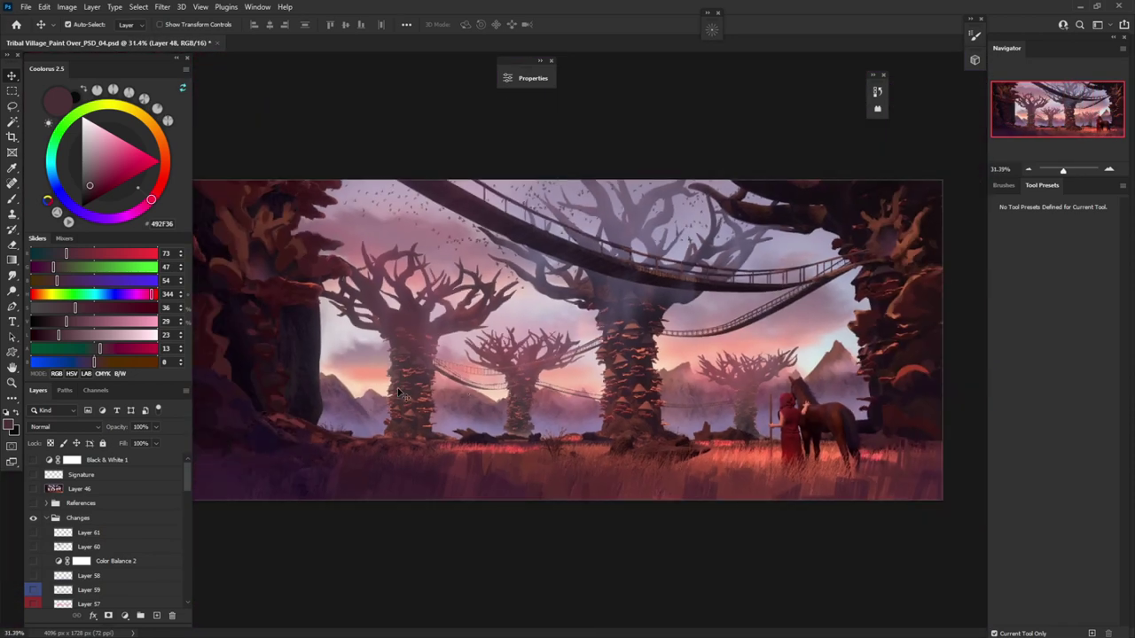
{"action": "scroll", "coordinate": [292, 388], "scroll_direction": "up", "scroll_amount": 2}
{"action": "left_click_drag", "start_coordinate": [301, 385], "coordinate": [662, 390]}
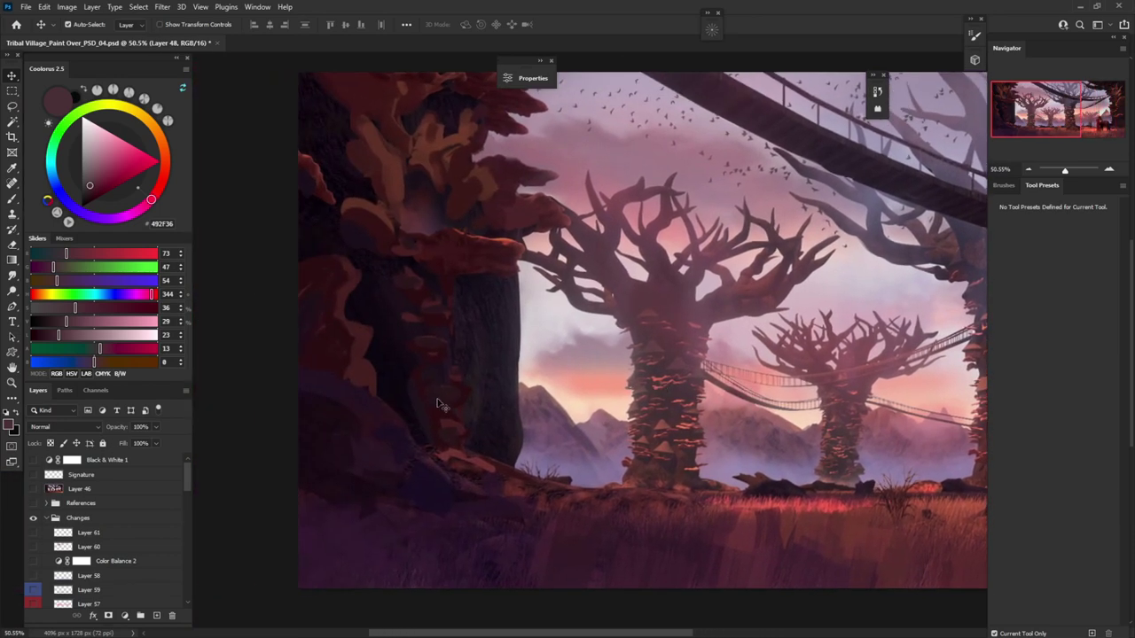
{"action": "scroll", "coordinate": [444, 401], "scroll_direction": "up", "scroll_amount": 1}
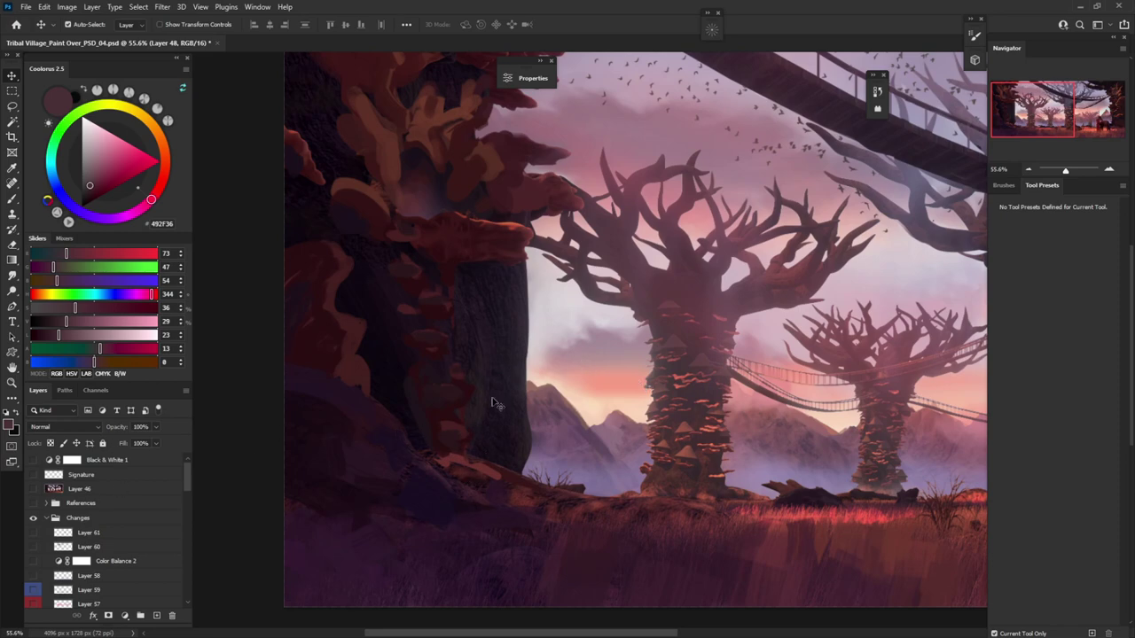
{"action": "scroll", "coordinate": [534, 383], "scroll_direction": "down", "scroll_amount": 5, "text": "alt"}
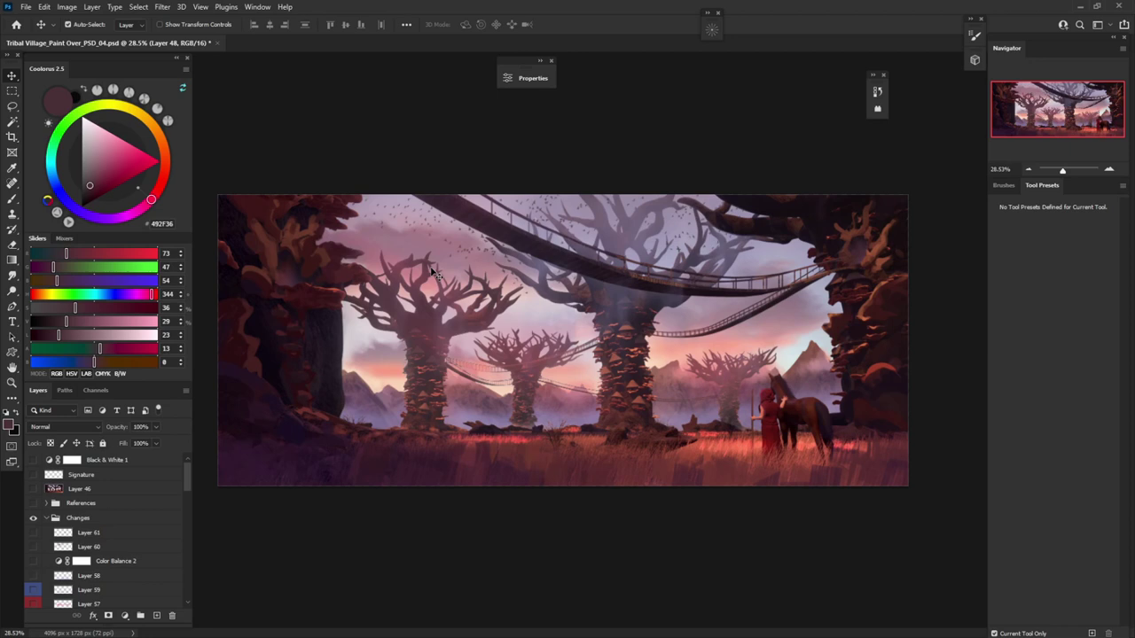
Show Layer 49, Layer 50's darker grass and Middle Tree PO, toggling each to compare
{"action": "scroll", "coordinate": [54, 541], "scroll_direction": "down", "scroll_amount": 10}
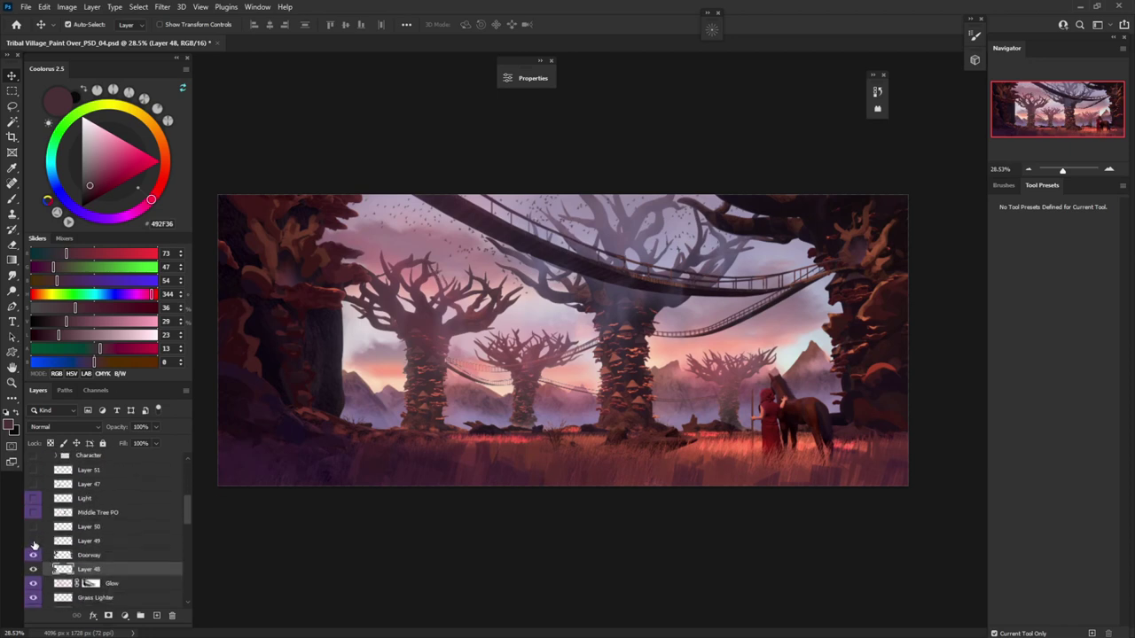
{"action": "left_click", "coordinate": [33, 541]}
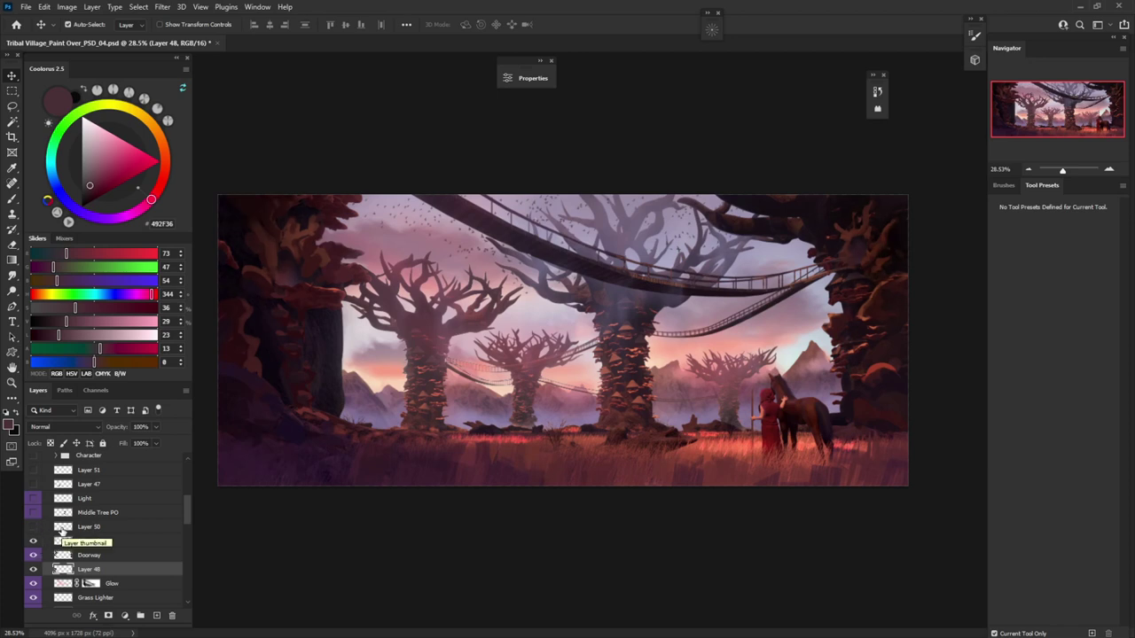
{"action": "left_click", "coordinate": [35, 528]}
{"action": "left_click", "coordinate": [35, 527]}
{"action": "left_click", "coordinate": [35, 528]}
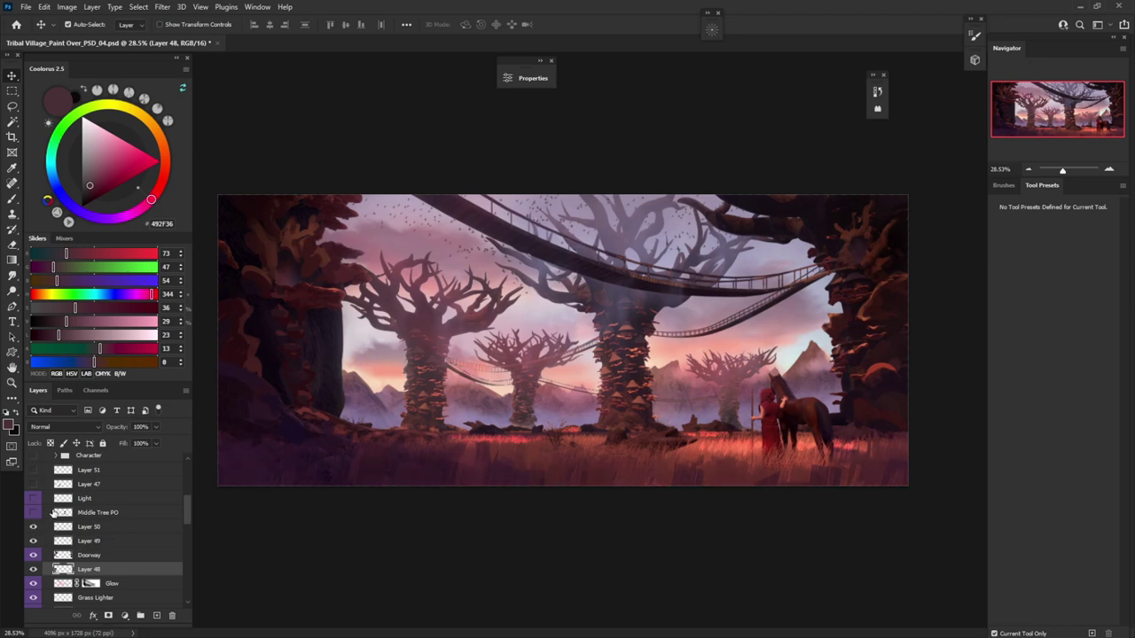
{"action": "left_click", "coordinate": [34, 513]}
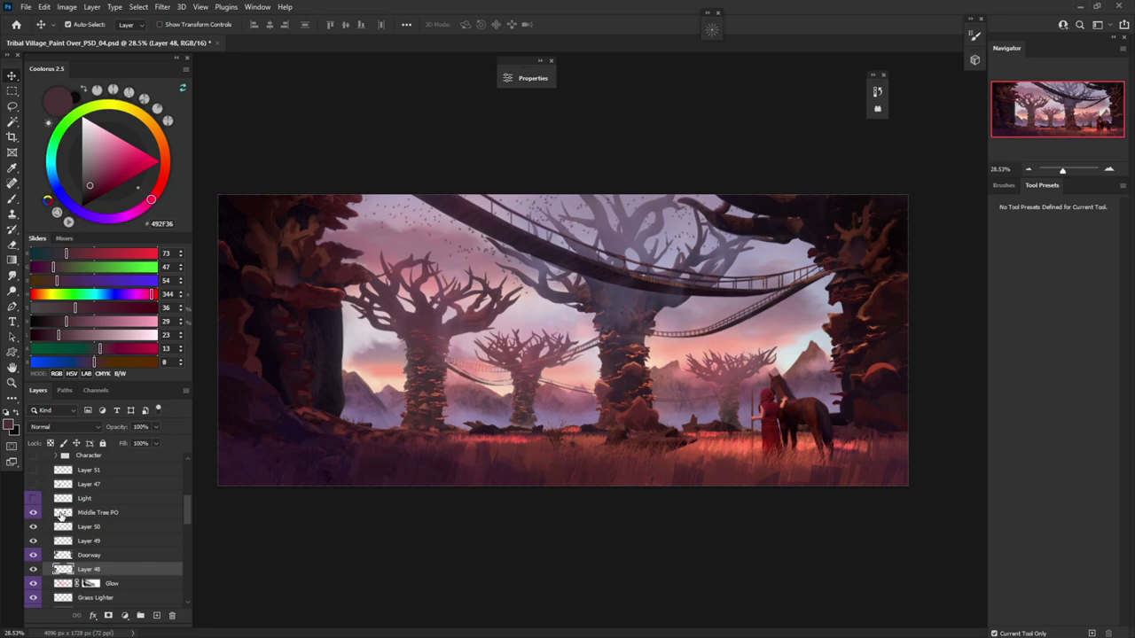
{"action": "left_click", "coordinate": [36, 516]}
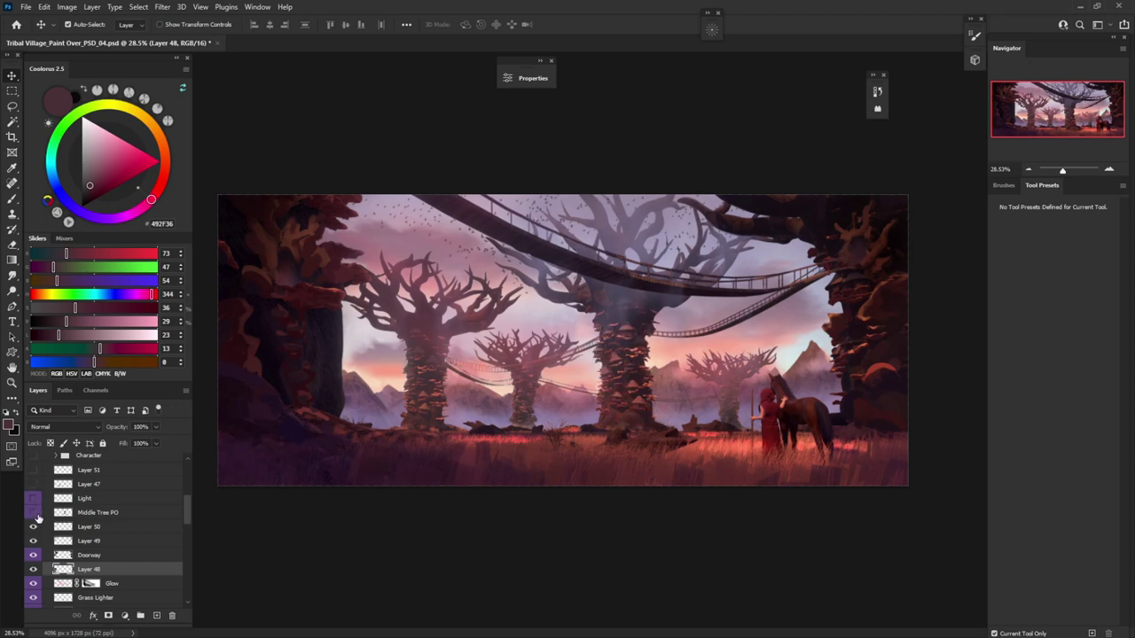
{"action": "left_click", "coordinate": [35, 514]}
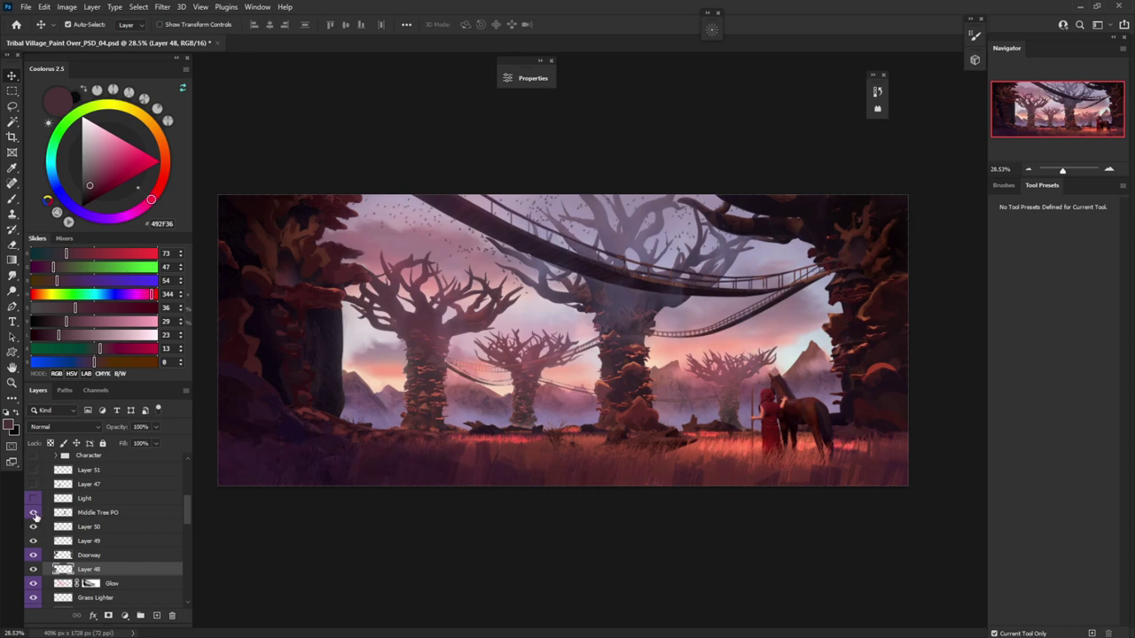
{"action": "left_click", "coordinate": [35, 514]}
{"action": "left_click", "coordinate": [35, 515]}
Show the Light trunk highlight, Layer 47, Layer 51 and the smaller Character group version
{"action": "left_click", "coordinate": [34, 500]}
{"action": "left_click", "coordinate": [34, 499]}
{"action": "left_click", "coordinate": [33, 499]}
{"action": "left_click", "coordinate": [36, 502]}
{"action": "left_click", "coordinate": [33, 485]}
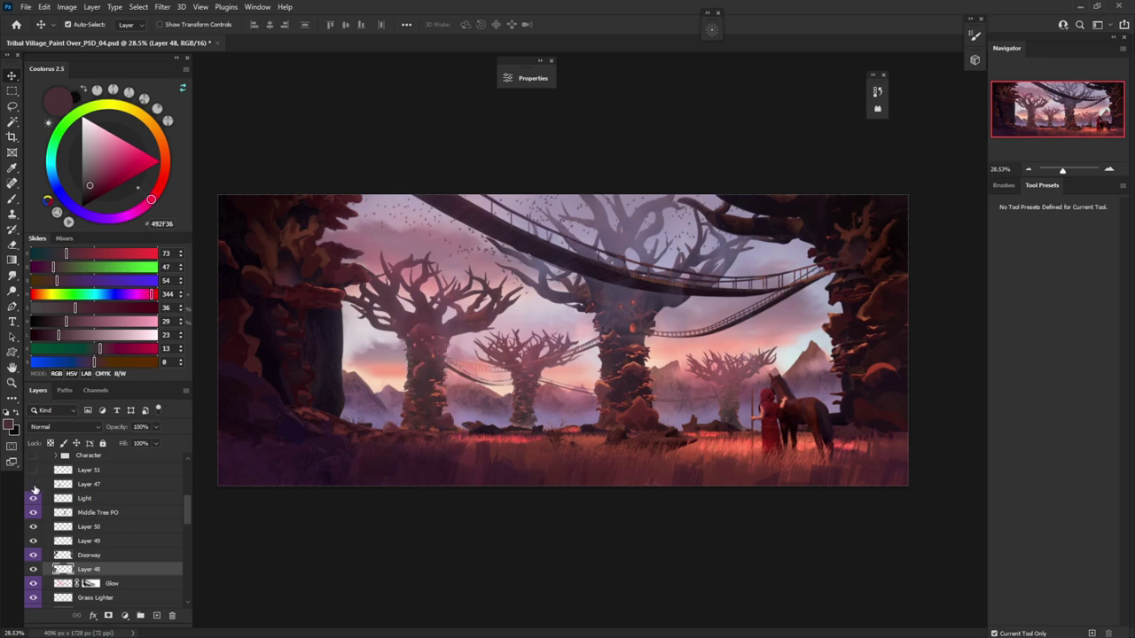
{"action": "left_click", "coordinate": [33, 486]}
{"action": "left_click", "coordinate": [33, 471]}
{"action": "left_click", "coordinate": [34, 472]}
{"action": "left_click", "coordinate": [34, 472]}
{"action": "left_click", "coordinate": [33, 456]}
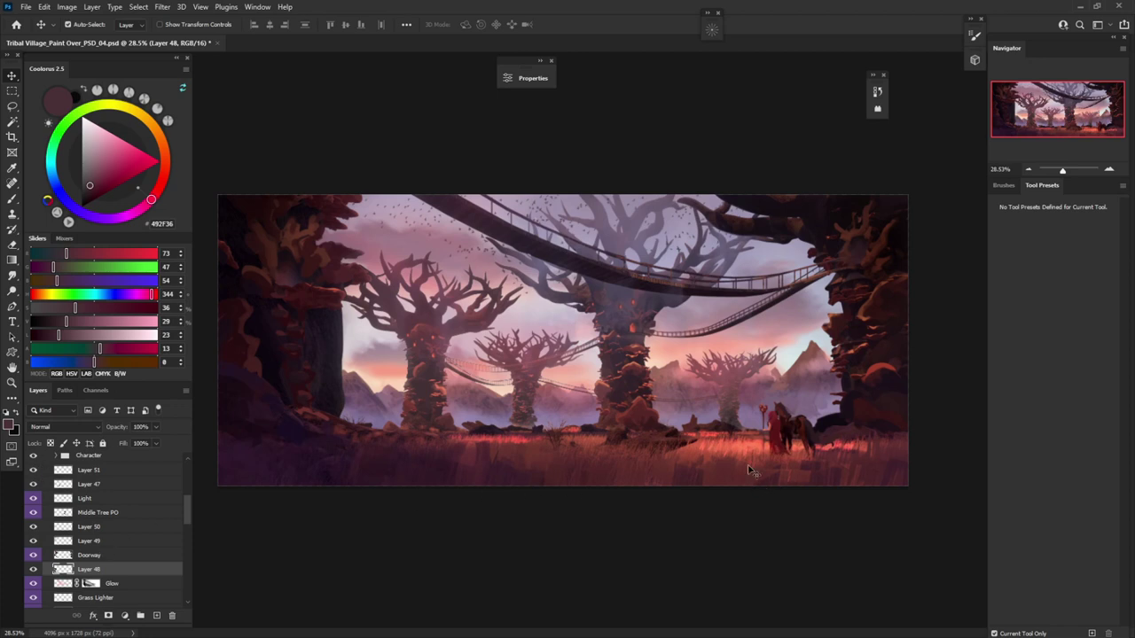
Zoom out slightly and toggle the Character group to compare the figure and horse sizes
{"action": "scroll", "coordinate": [749, 457], "scroll_direction": "down", "scroll_amount": 3}
{"action": "scroll", "coordinate": [763, 470], "scroll_direction": "up", "scroll_amount": 1}
{"action": "scroll", "coordinate": [78, 501], "scroll_direction": "up", "scroll_amount": 1}
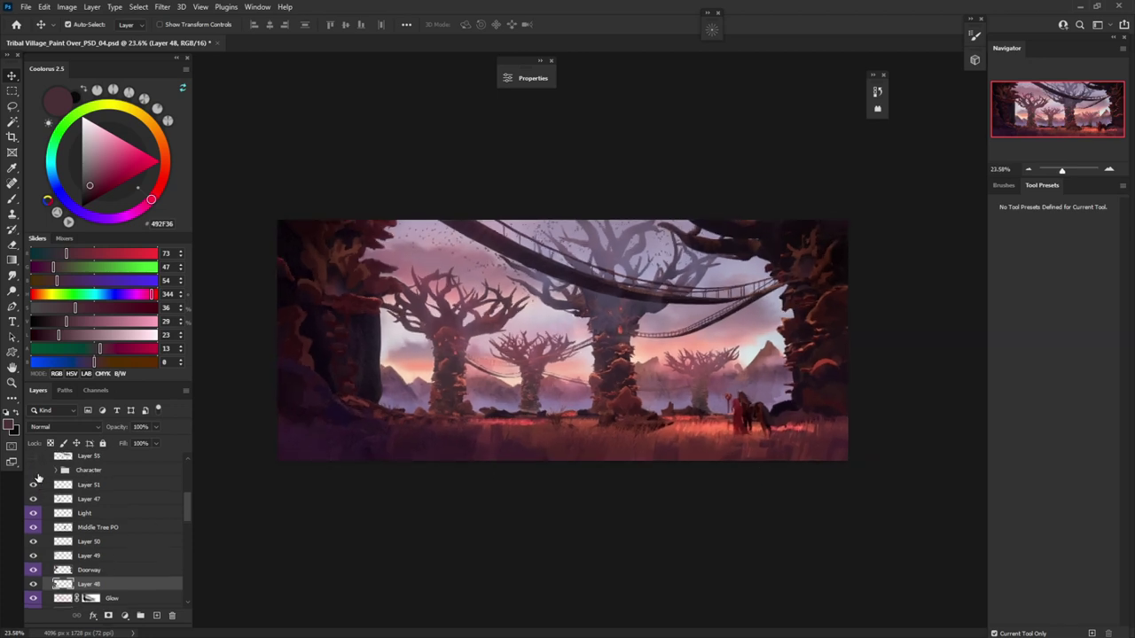
{"action": "left_click", "coordinate": [34, 470]}
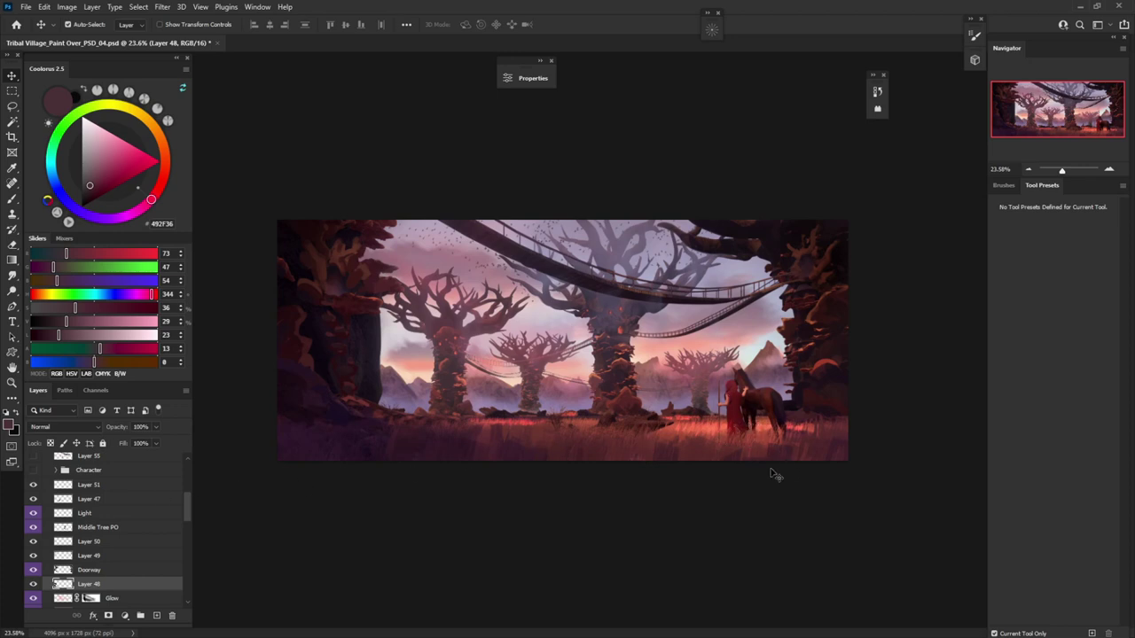
{"action": "left_click", "coordinate": [34, 471]}
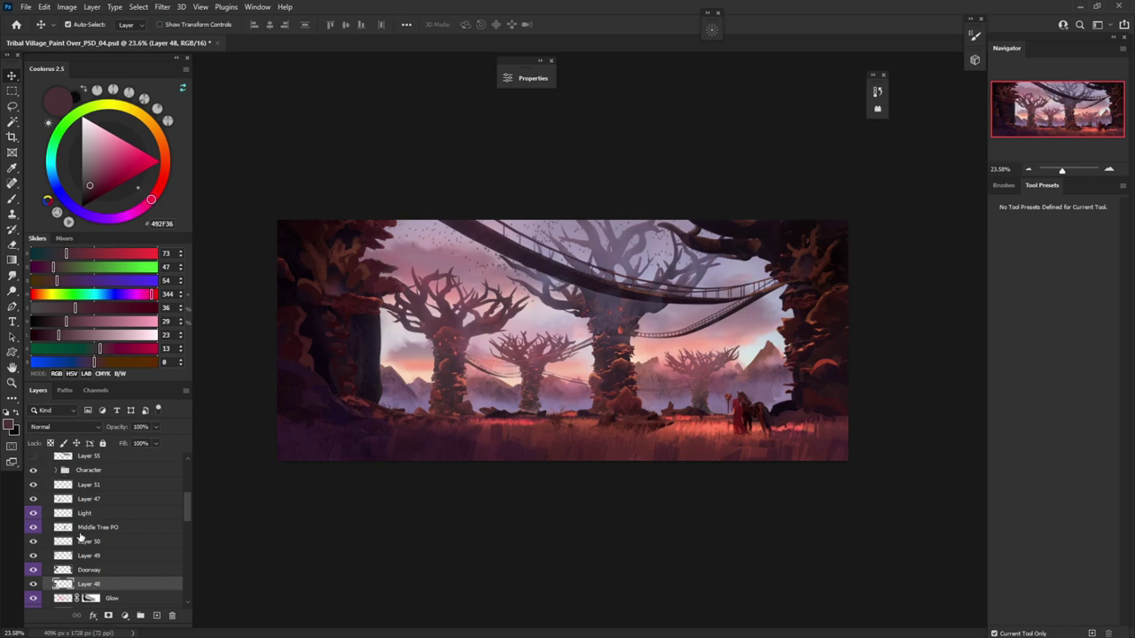
Show Layer 55, leaving bare branches against the pink sky
{"action": "scroll", "coordinate": [75, 532], "scroll_direction": "up", "scroll_amount": 1}
{"action": "scroll", "coordinate": [75, 531], "scroll_direction": "up", "scroll_amount": 2}
{"action": "left_click", "coordinate": [32, 501]}
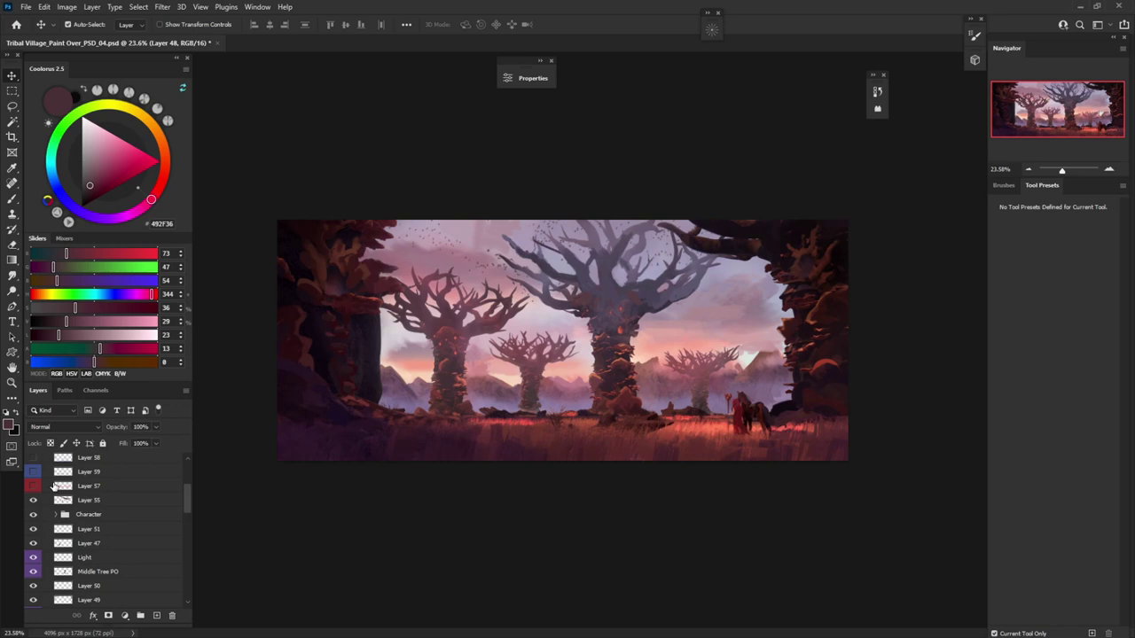
Compare briefly with Layer 55's rope bridges, then switch on Layers 57 and 59 for mist at the tree bases
{"action": "left_click", "coordinate": [33, 501]}
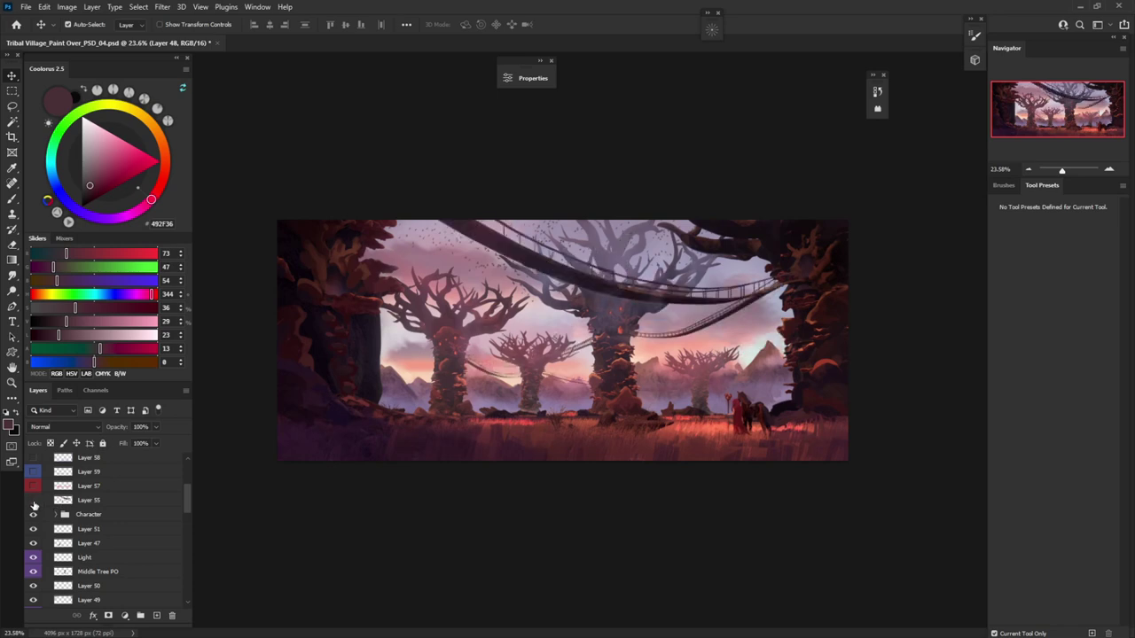
{"action": "left_click", "coordinate": [34, 501]}
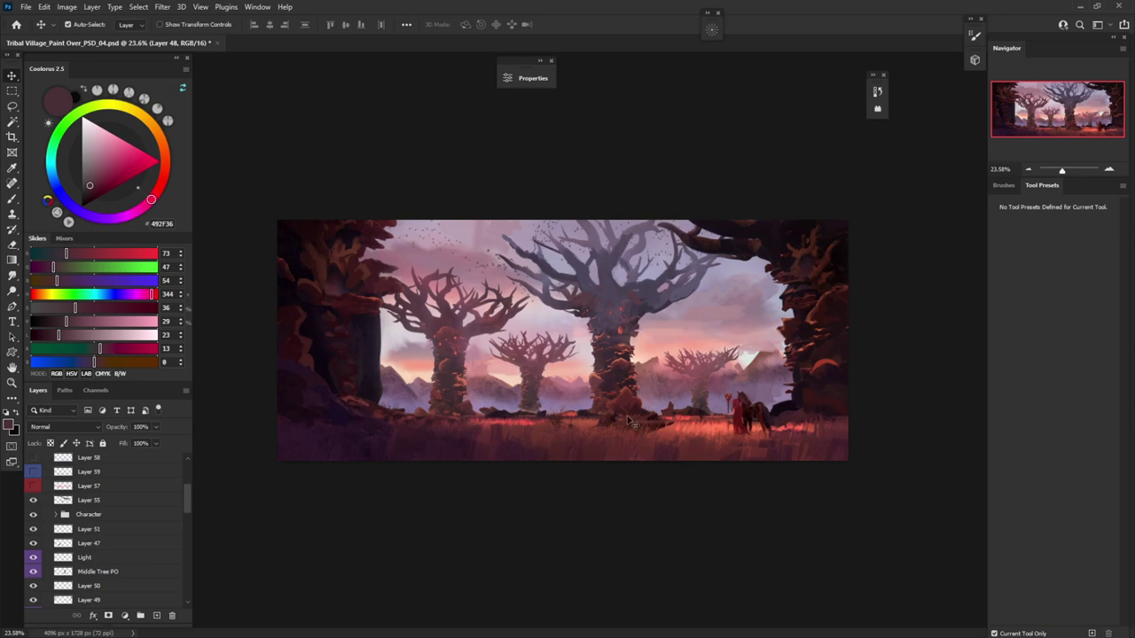
{"action": "left_click", "coordinate": [34, 486]}
{"action": "left_click", "coordinate": [34, 474]}
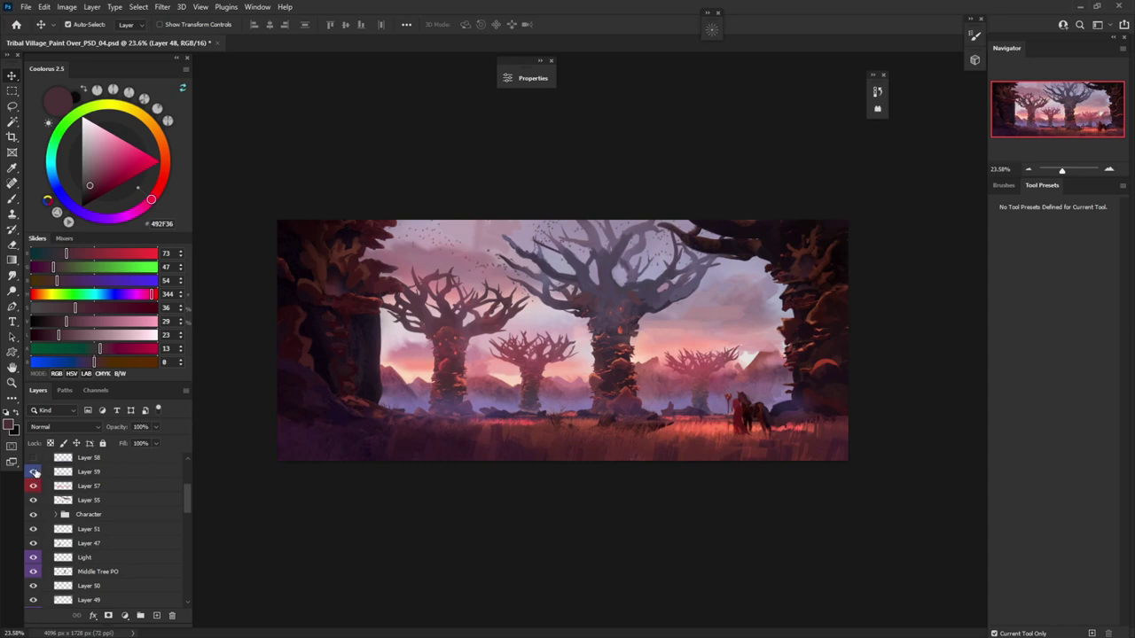
{"action": "left_click", "coordinate": [33, 472]}
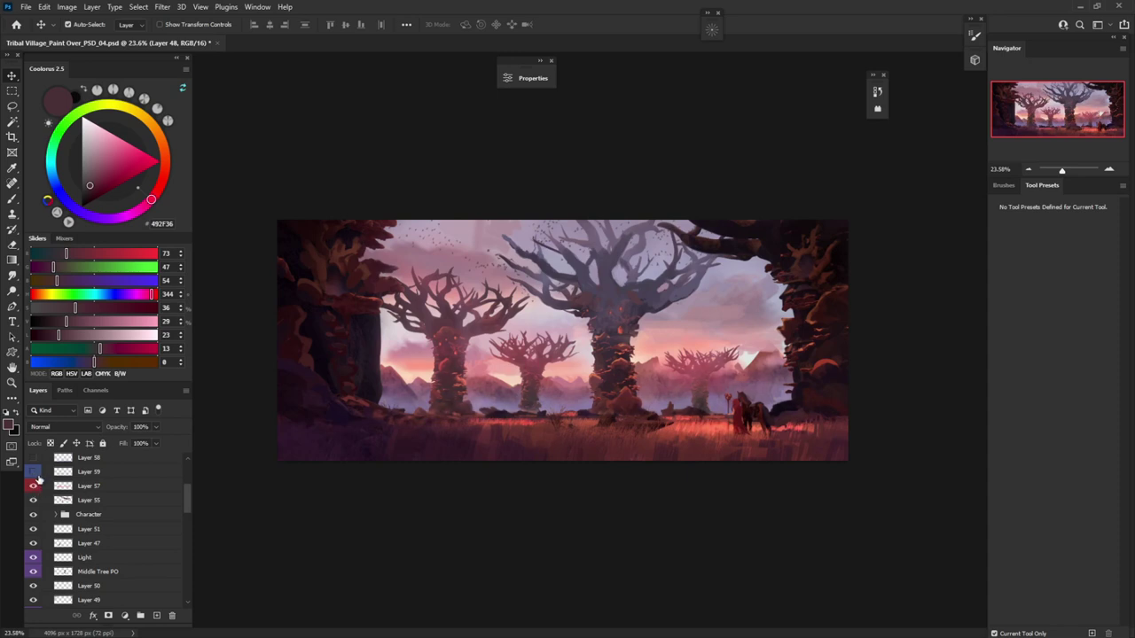
{"action": "left_click", "coordinate": [33, 473]}
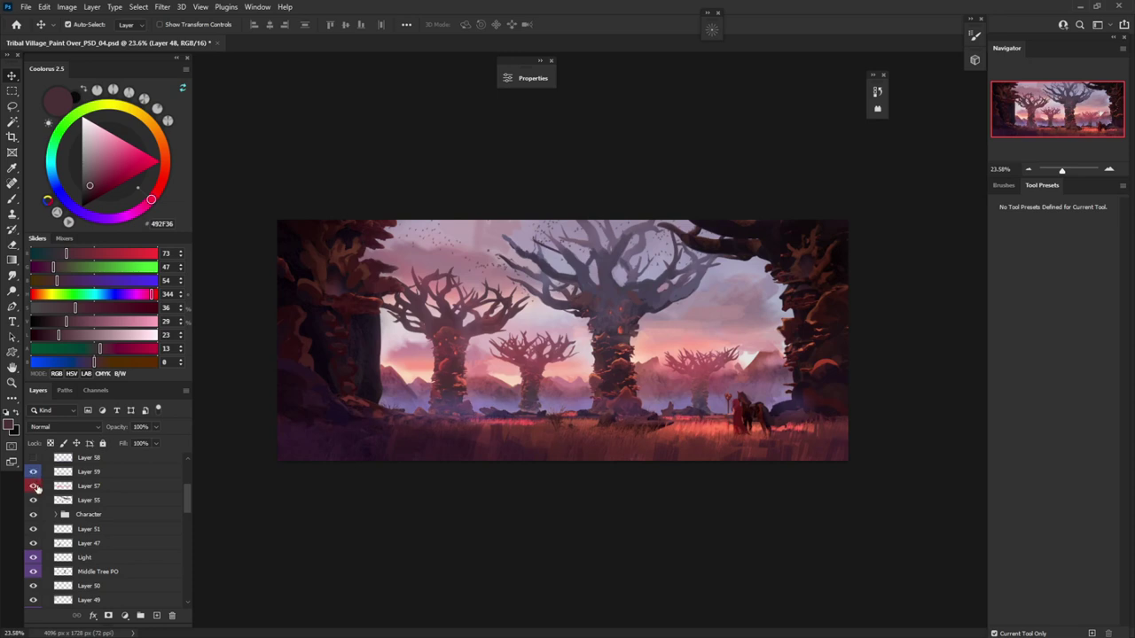
{"action": "scroll", "coordinate": [68, 545], "scroll_direction": "up", "scroll_amount": 1}
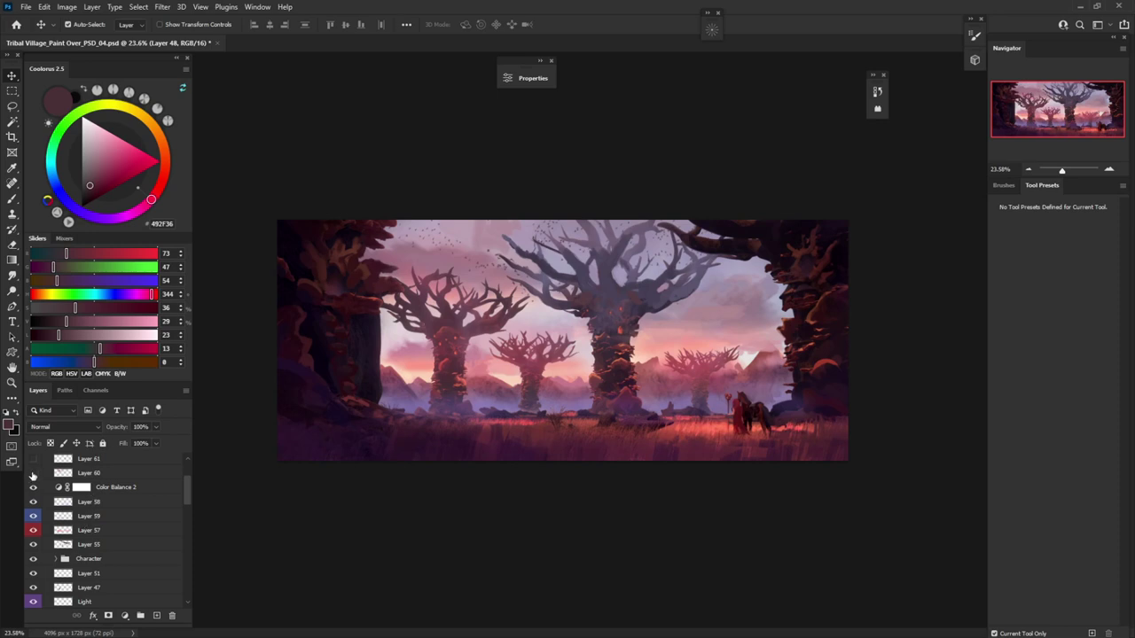
{"action": "left_click", "coordinate": [34, 474]}
{"action": "left_click", "coordinate": [33, 473]}
{"action": "left_click", "coordinate": [34, 473]}
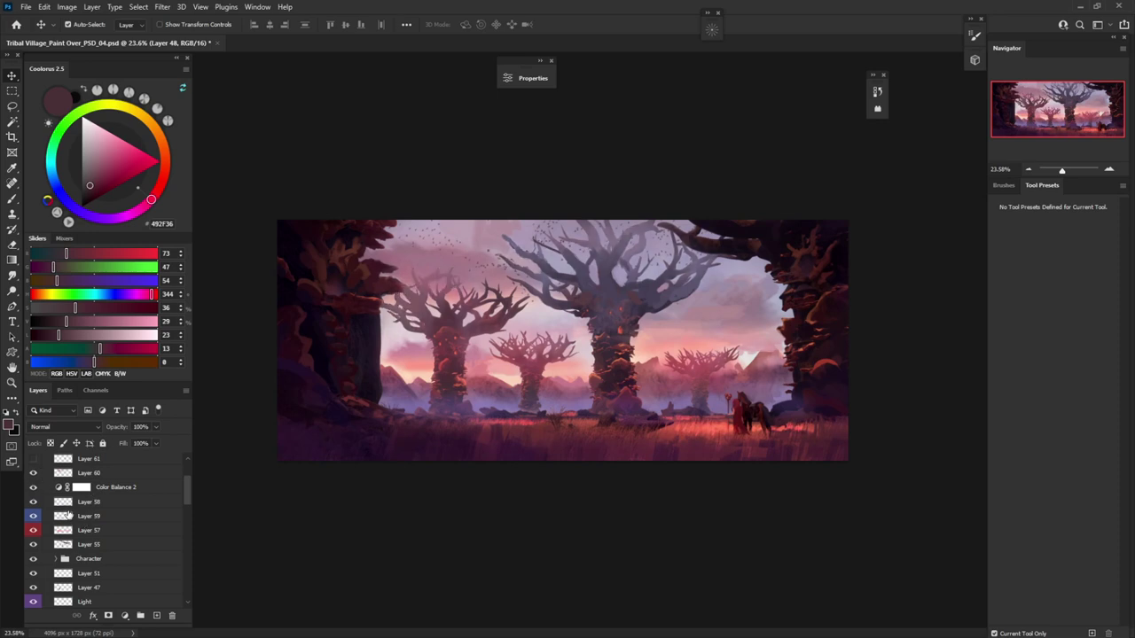
{"action": "left_click", "coordinate": [34, 474]}
{"action": "left_click", "coordinate": [33, 474]}
{"action": "left_click", "coordinate": [34, 473]}
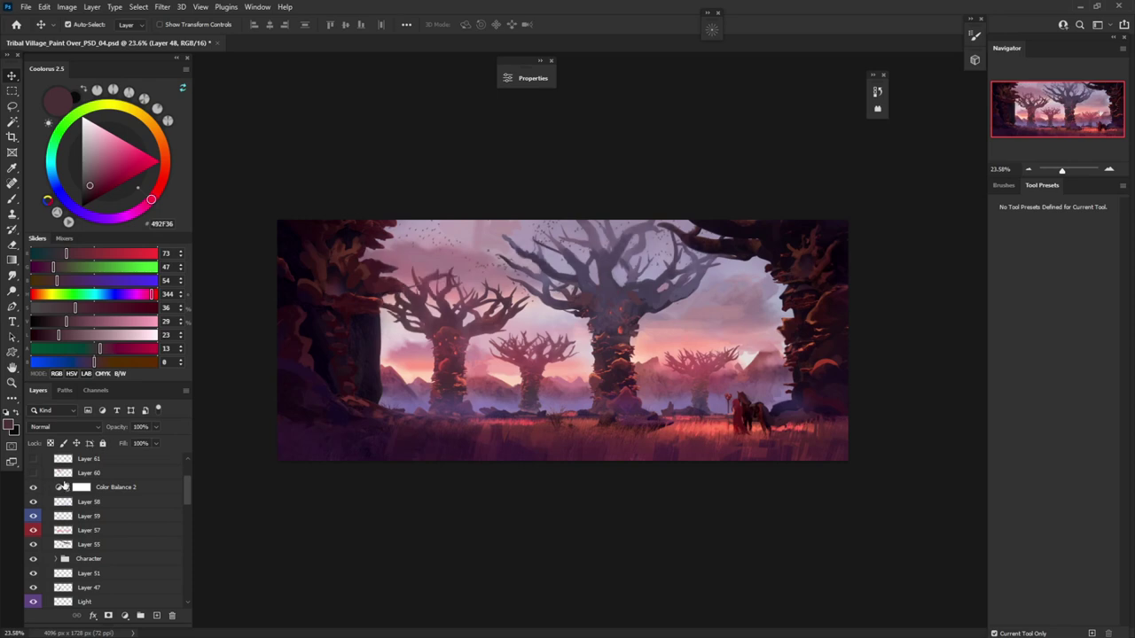
{"action": "key", "text": "ctrl+y"}
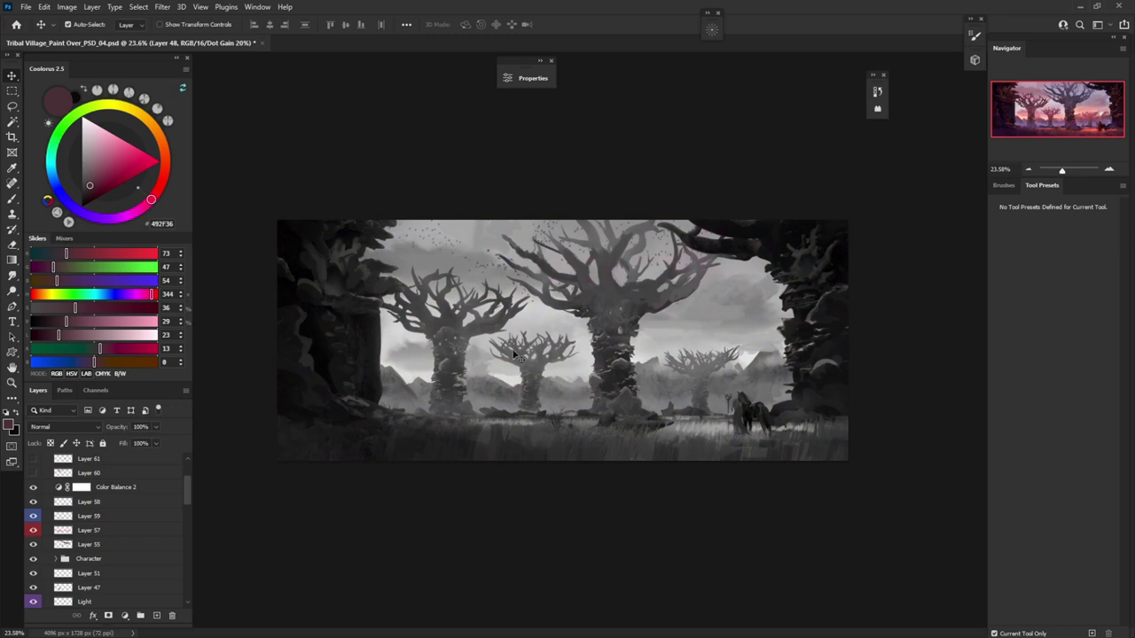
{"action": "left_click", "coordinate": [34, 473]}
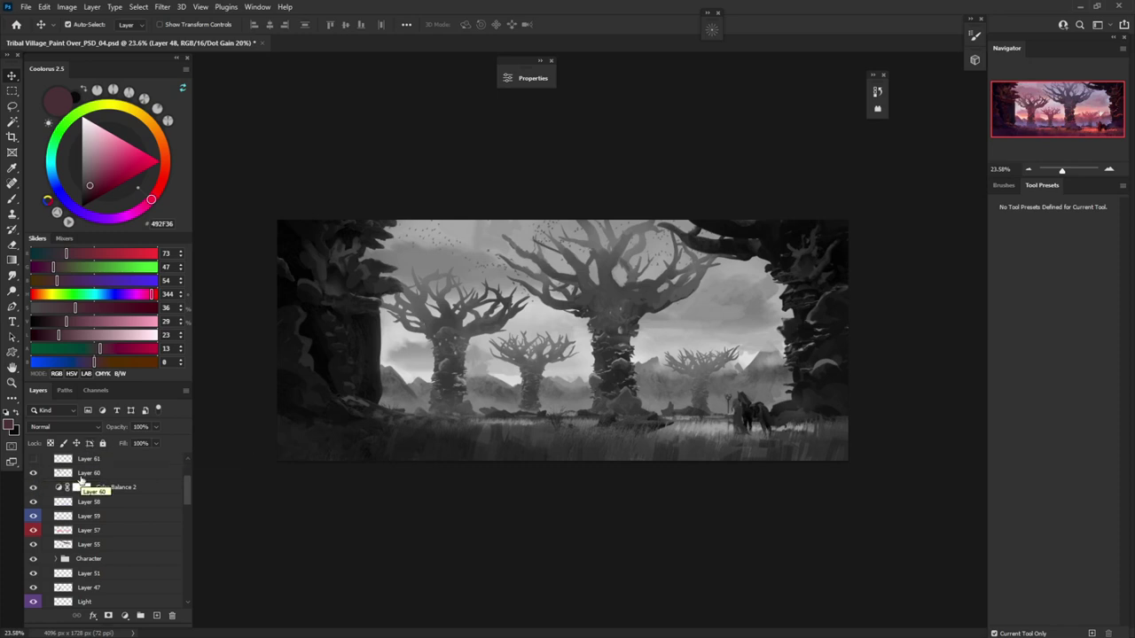
{"action": "key", "text": "ctrl+y"}
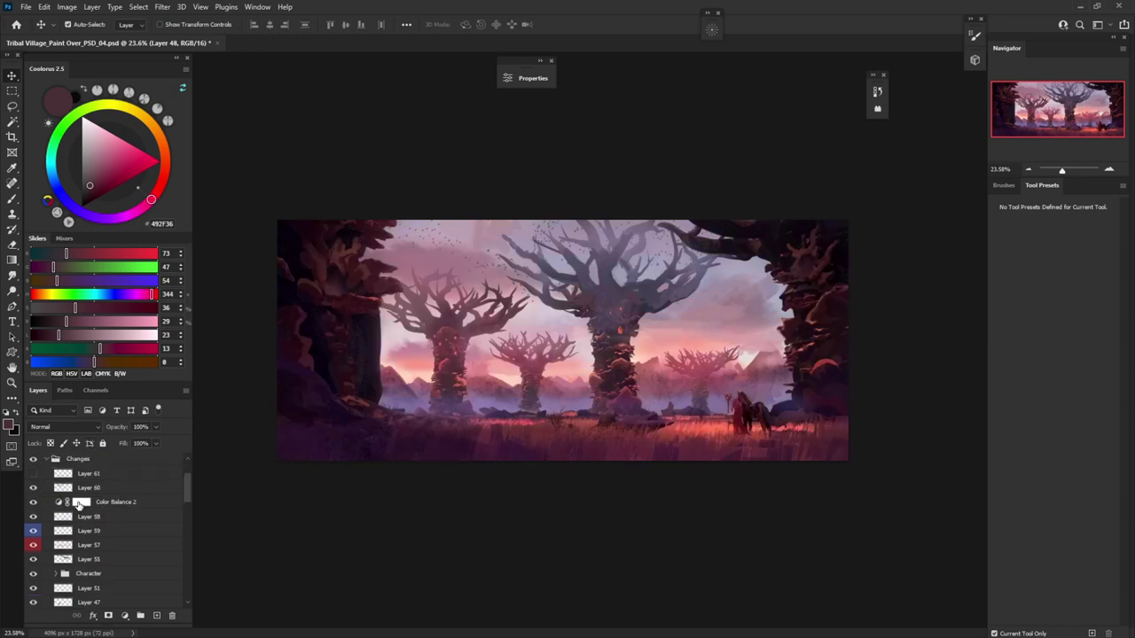
{"action": "scroll", "coordinate": [80, 479], "scroll_direction": "up", "scroll_amount": 2}
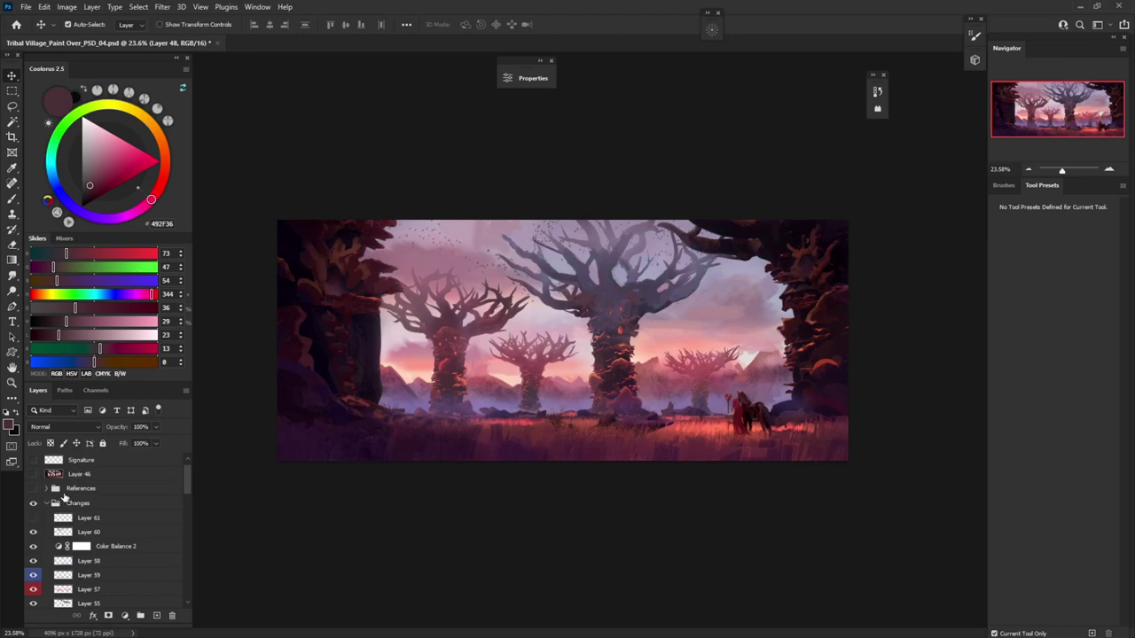
Expand the References folder to list its four layers and zoom around the rider and horse
{"action": "left_click", "coordinate": [41, 489]}
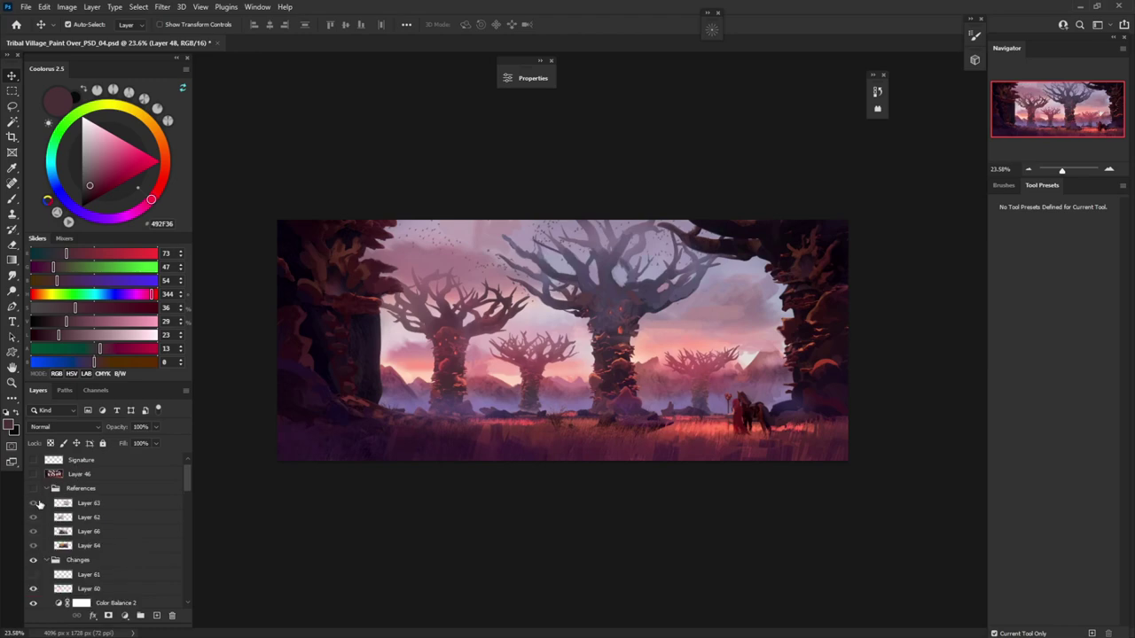
{"action": "scroll", "coordinate": [679, 399], "scroll_direction": "up", "scroll_amount": 6}
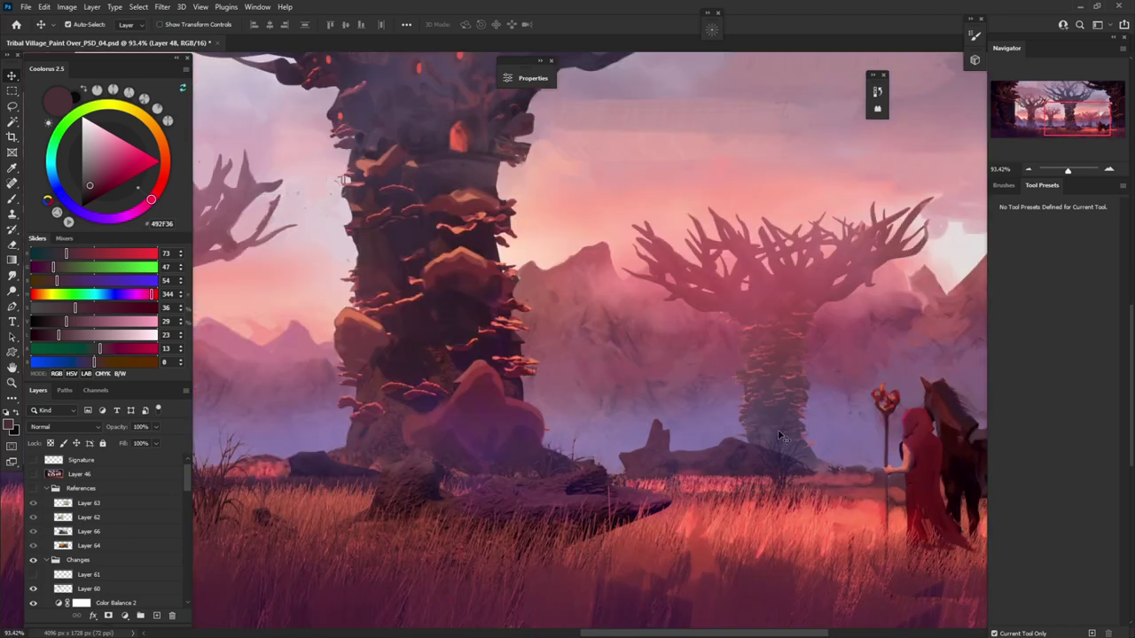
{"action": "left_click_drag", "start_coordinate": [806, 458], "coordinate": [426, 410]}
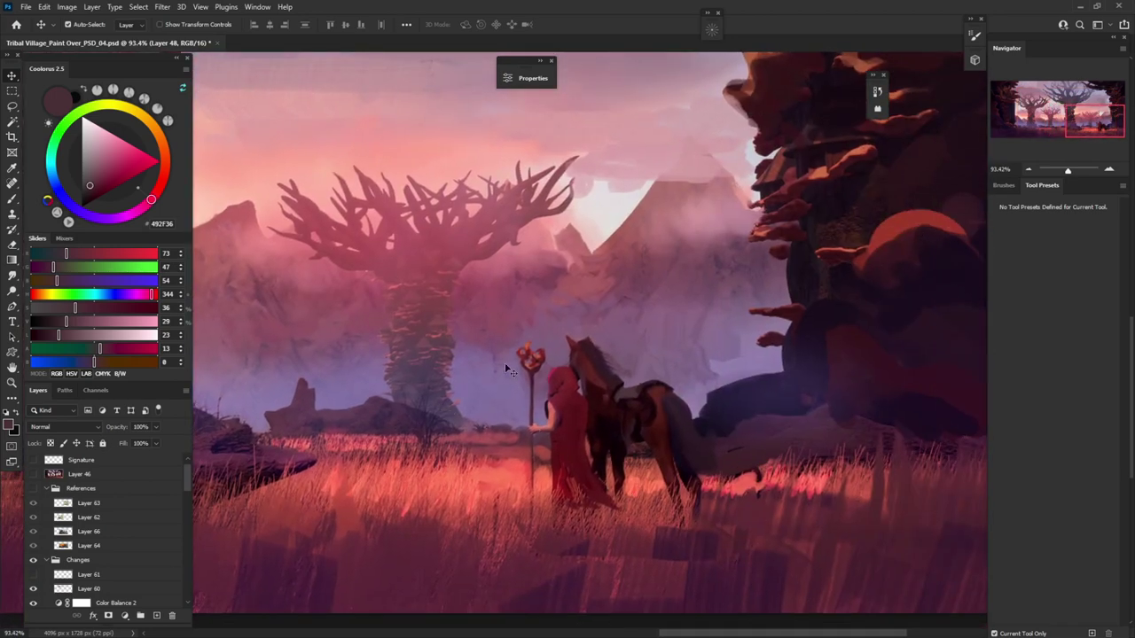
{"action": "scroll", "coordinate": [535, 354], "scroll_direction": "down", "scroll_amount": 2}
{"action": "scroll", "coordinate": [535, 355], "scroll_direction": "up", "scroll_amount": 2}
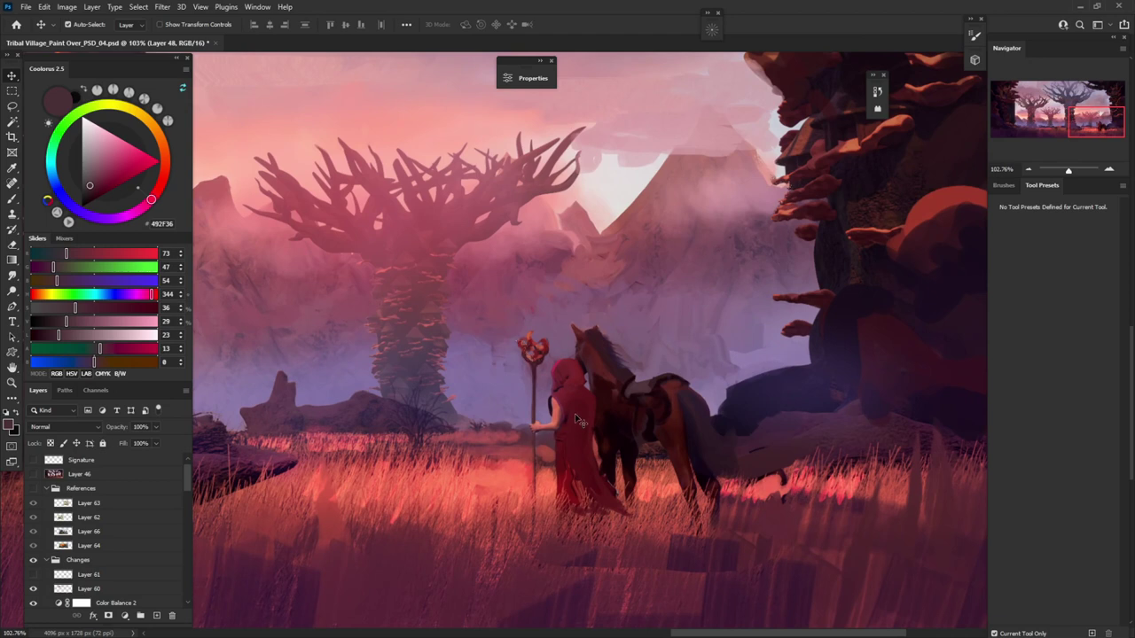
{"action": "scroll", "coordinate": [567, 390], "scroll_direction": "down", "scroll_amount": 2}
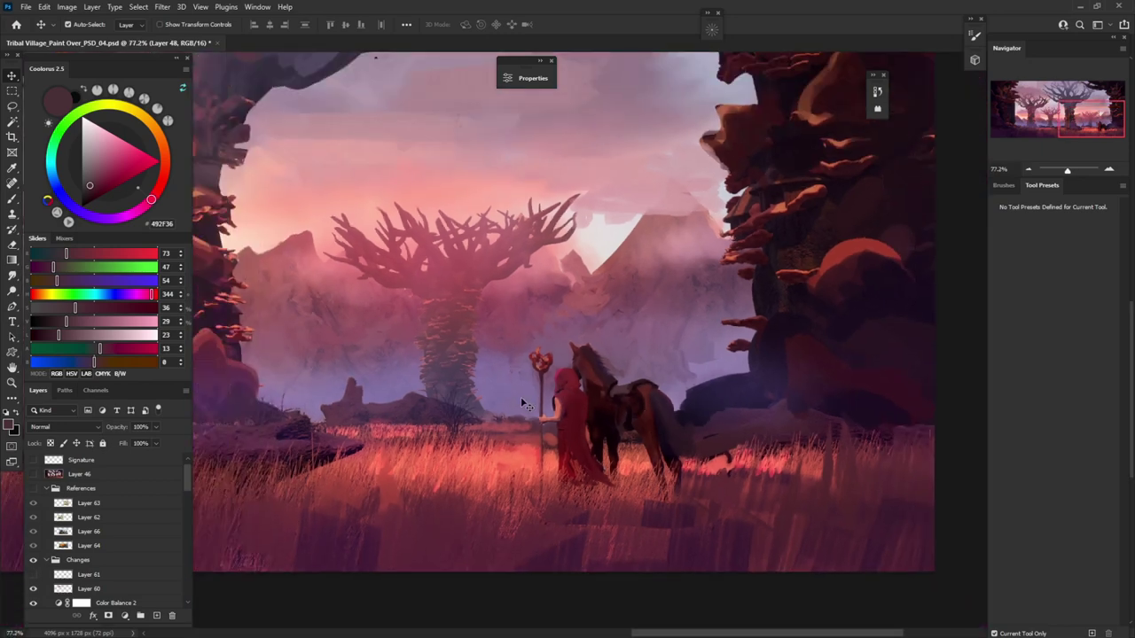
{"action": "scroll", "coordinate": [629, 364], "scroll_direction": "down", "scroll_amount": 2}
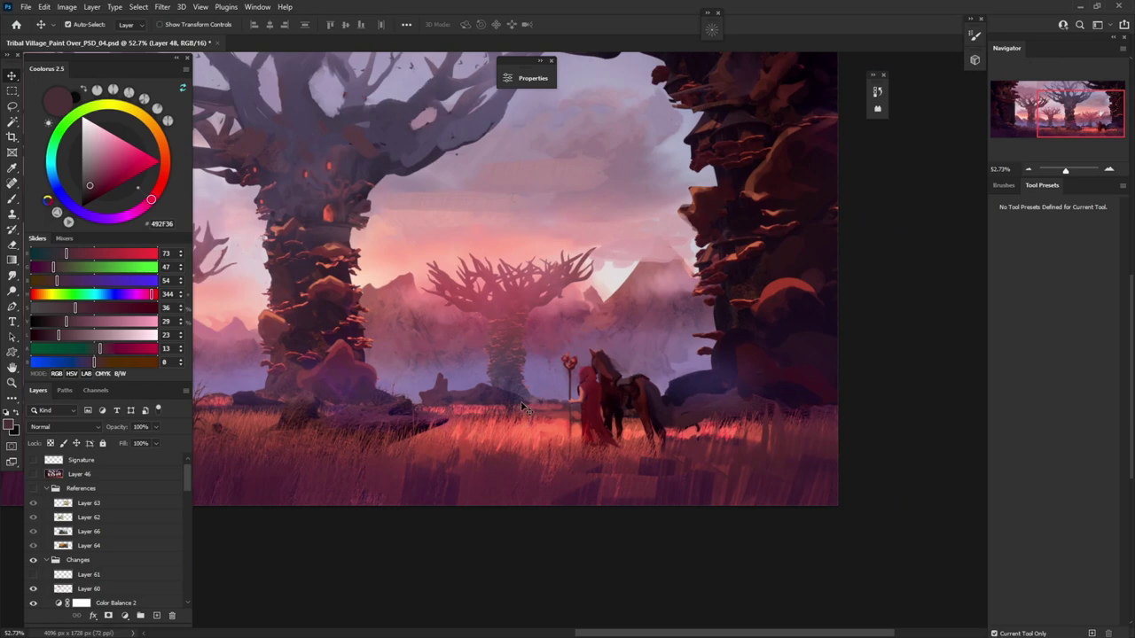
{"action": "scroll", "coordinate": [523, 408], "scroll_direction": "down", "scroll_amount": 2}
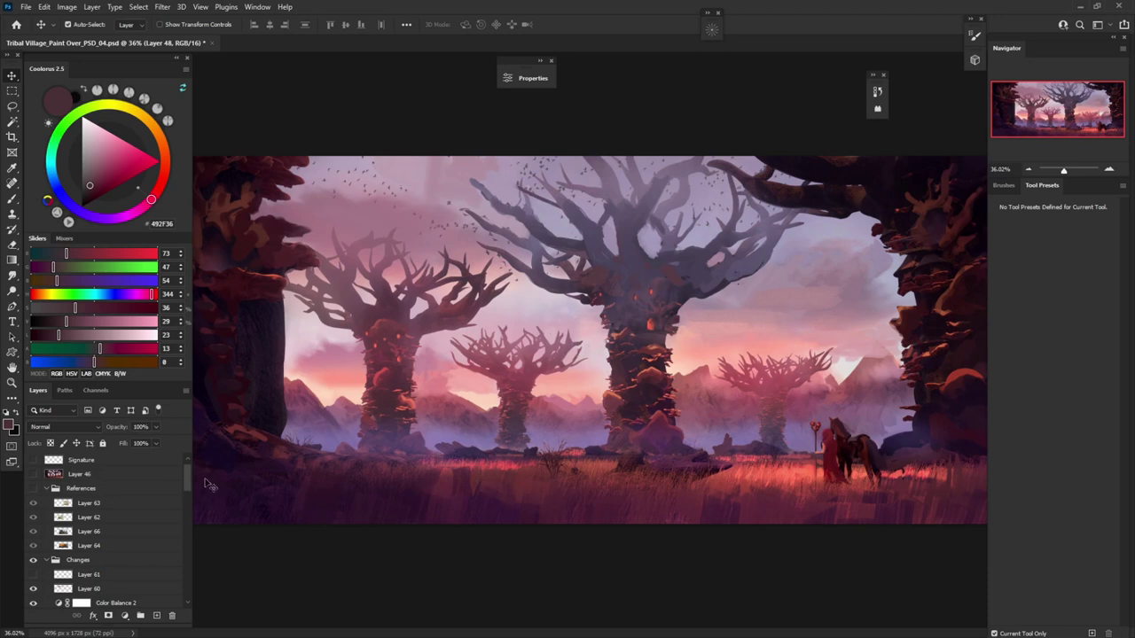
Make the References group visible so the teal mushroom-hut concept sheets overlay the painting
{"action": "scroll", "coordinate": [543, 482], "scroll_direction": "down", "scroll_amount": 2}
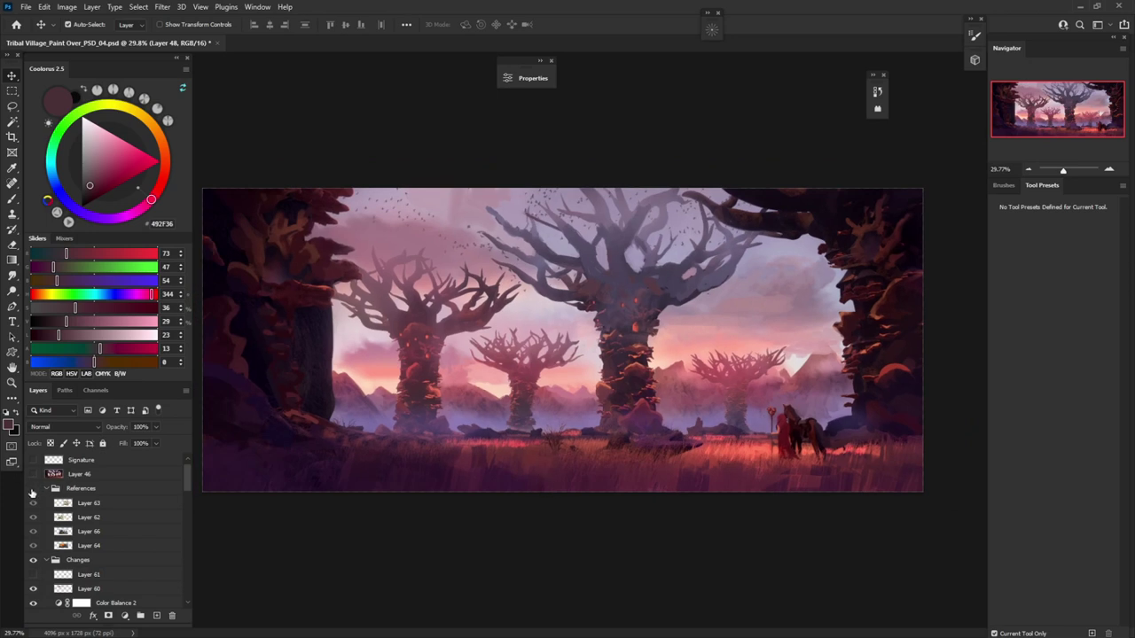
{"action": "left_click", "coordinate": [33, 490]}
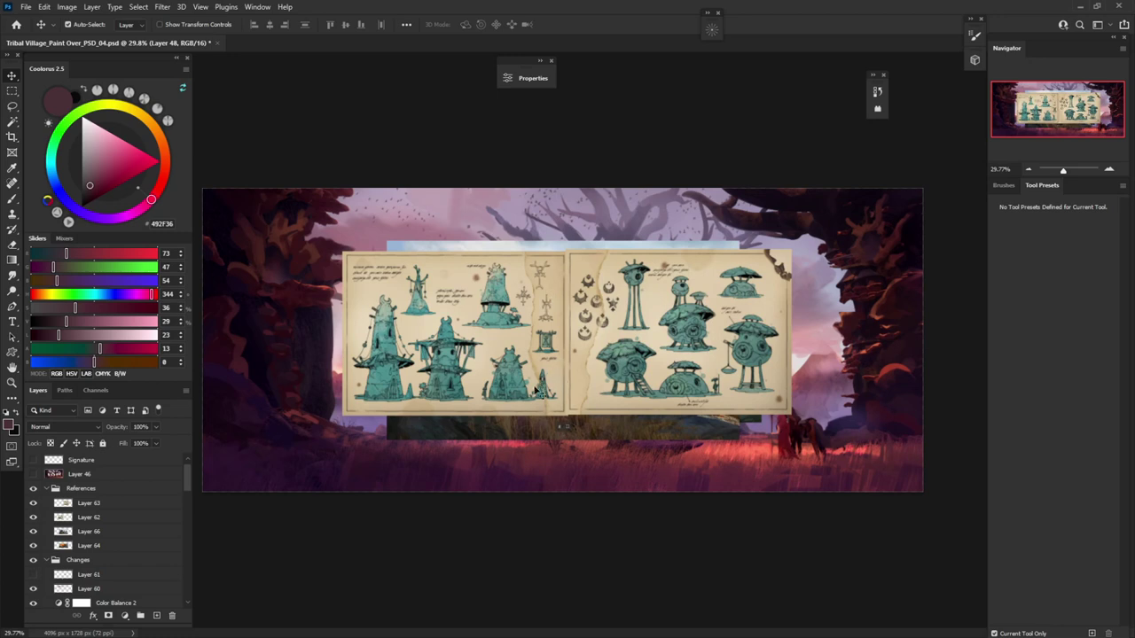
{"action": "scroll", "coordinate": [557, 388], "scroll_direction": "up", "scroll_amount": 2}
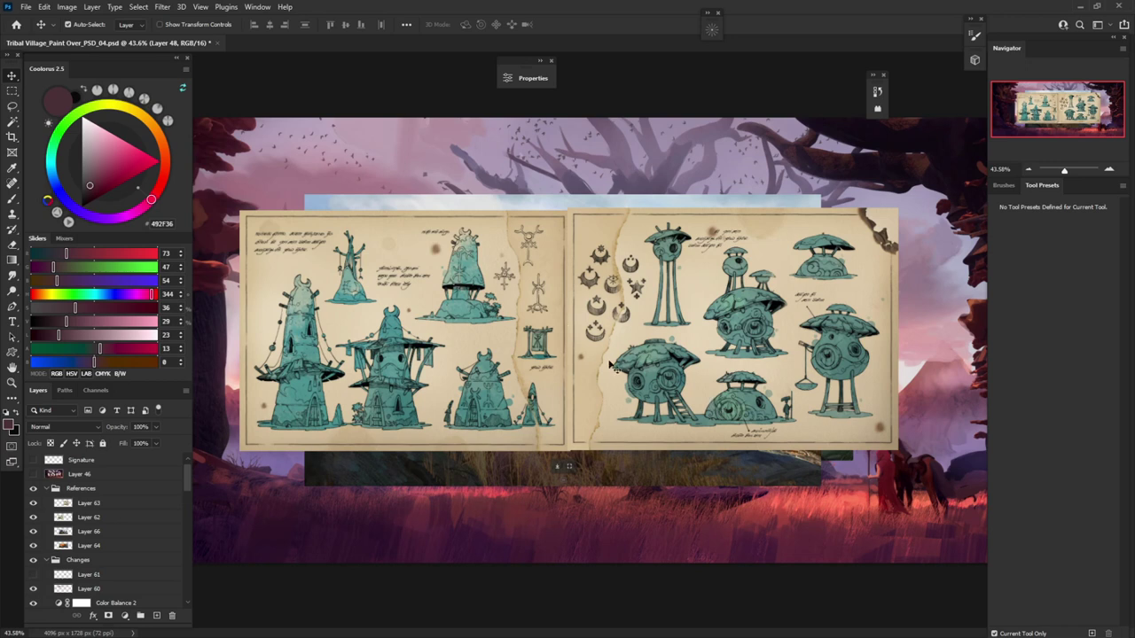
Hide hut design sheets Layer 63 and Layer 62 to reveal the skull-and-wreckage reference
{"action": "left_click", "coordinate": [33, 503]}
{"action": "left_click", "coordinate": [34, 516]}
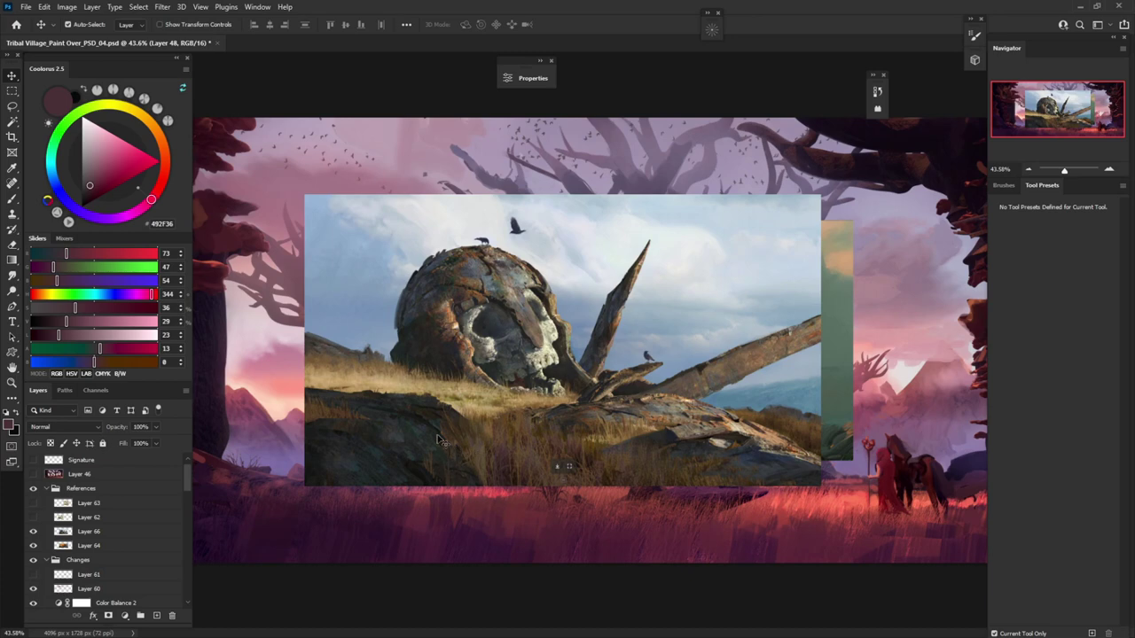
{"action": "scroll", "coordinate": [547, 438], "scroll_direction": "up", "scroll_amount": 3}
{"action": "scroll", "coordinate": [547, 438], "scroll_direction": "up", "scroll_amount": 2}
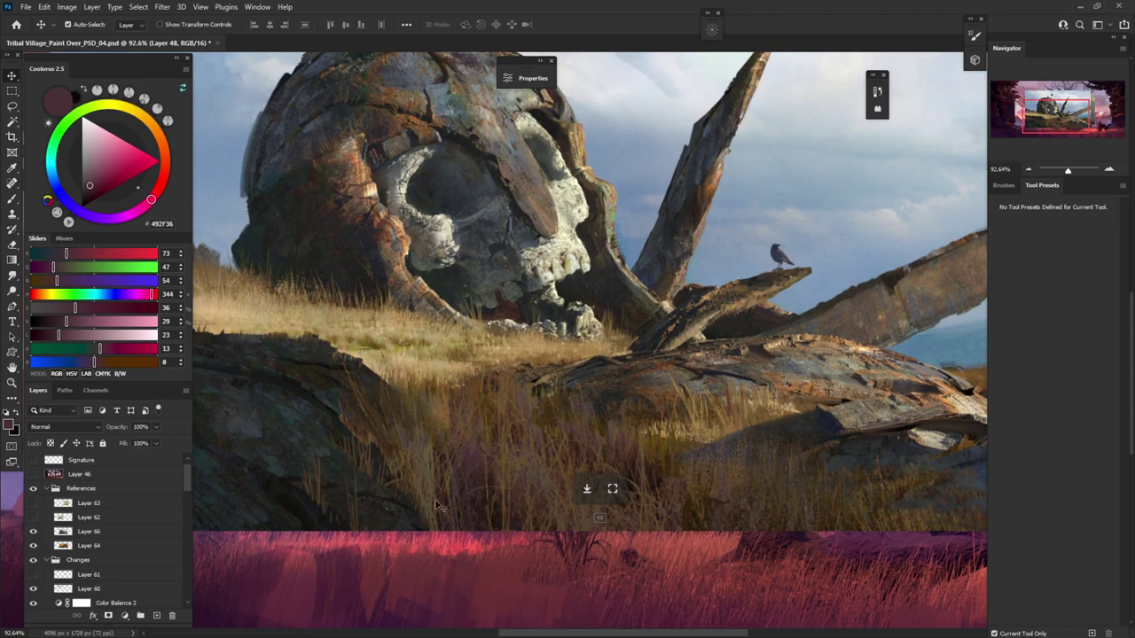
Pan across the skull reference to study the wreckage, grass and broken planks
{"action": "left_click_drag", "start_coordinate": [658, 455], "coordinate": [511, 431]}
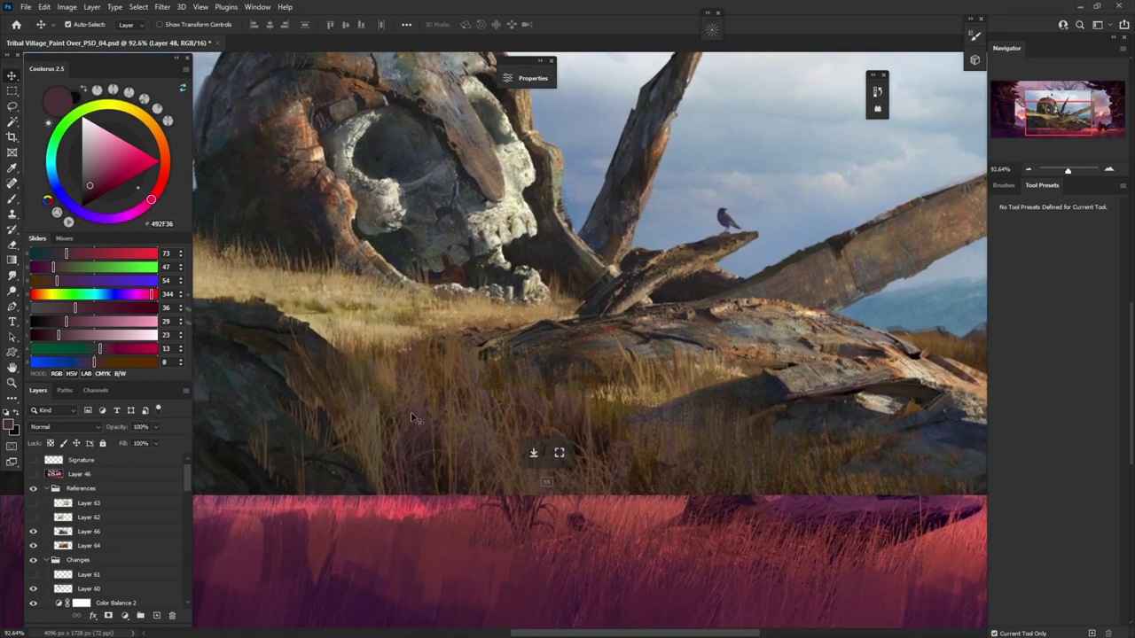
{"action": "left_click_drag", "start_coordinate": [391, 397], "coordinate": [577, 413]}
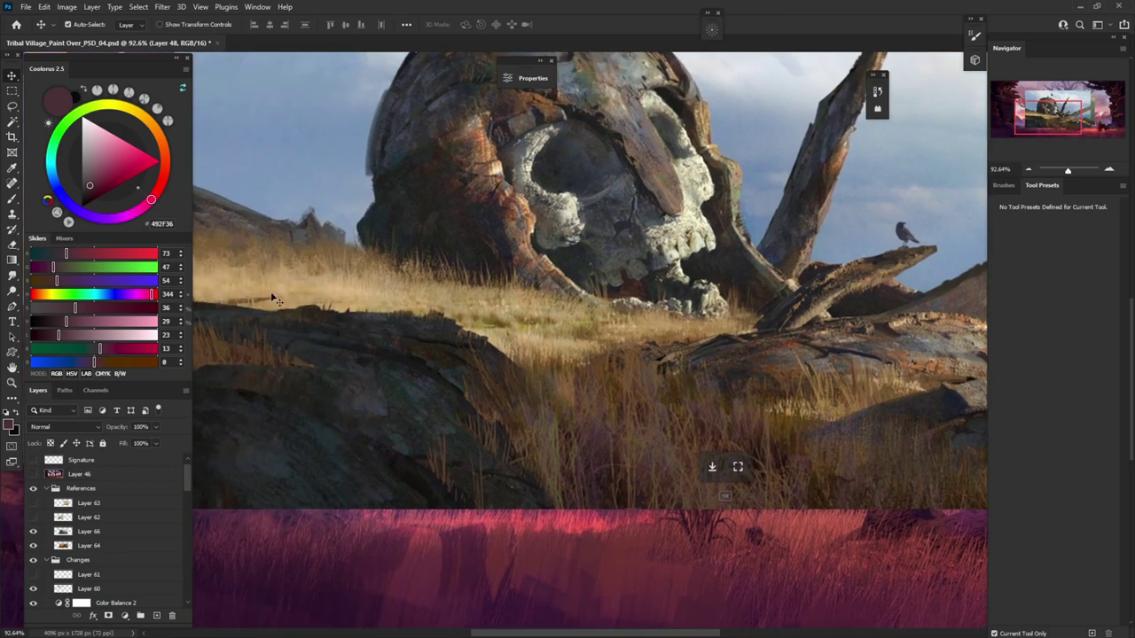
{"action": "left_click_drag", "start_coordinate": [352, 352], "coordinate": [322, 377]}
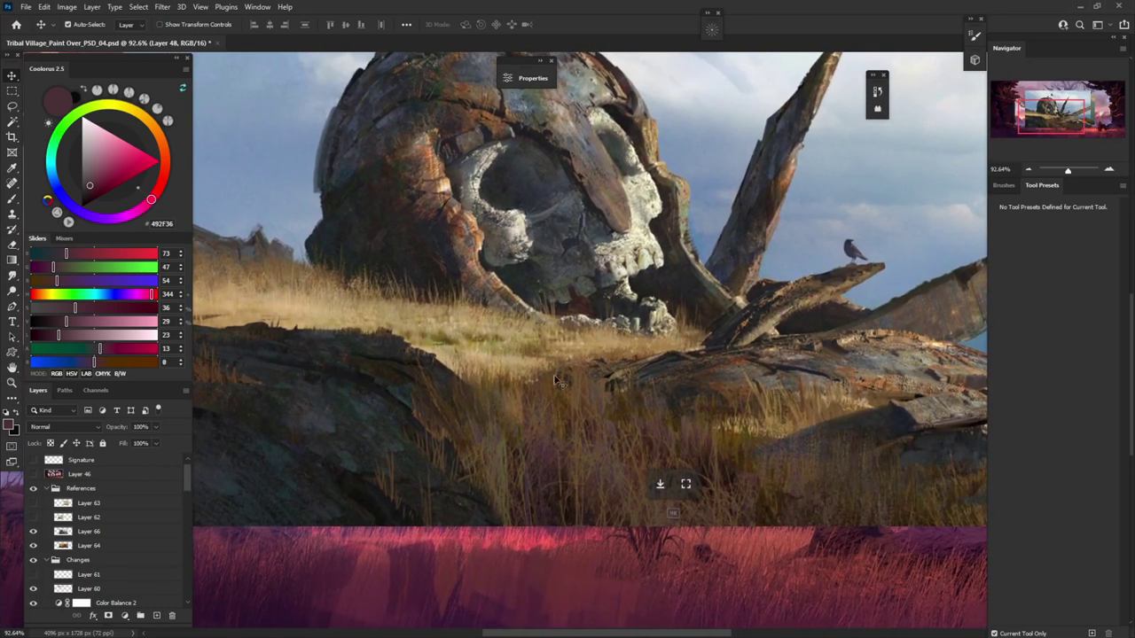
{"action": "left_click_drag", "start_coordinate": [683, 388], "coordinate": [360, 364]}
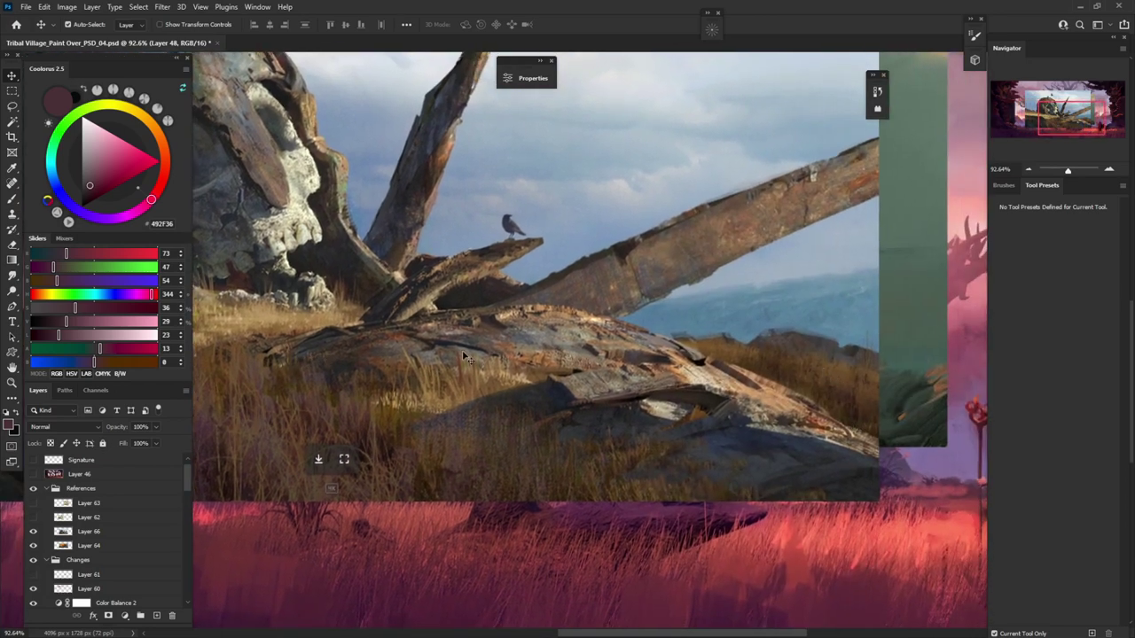
{"action": "scroll", "coordinate": [463, 356], "scroll_direction": "down", "scroll_amount": 3}
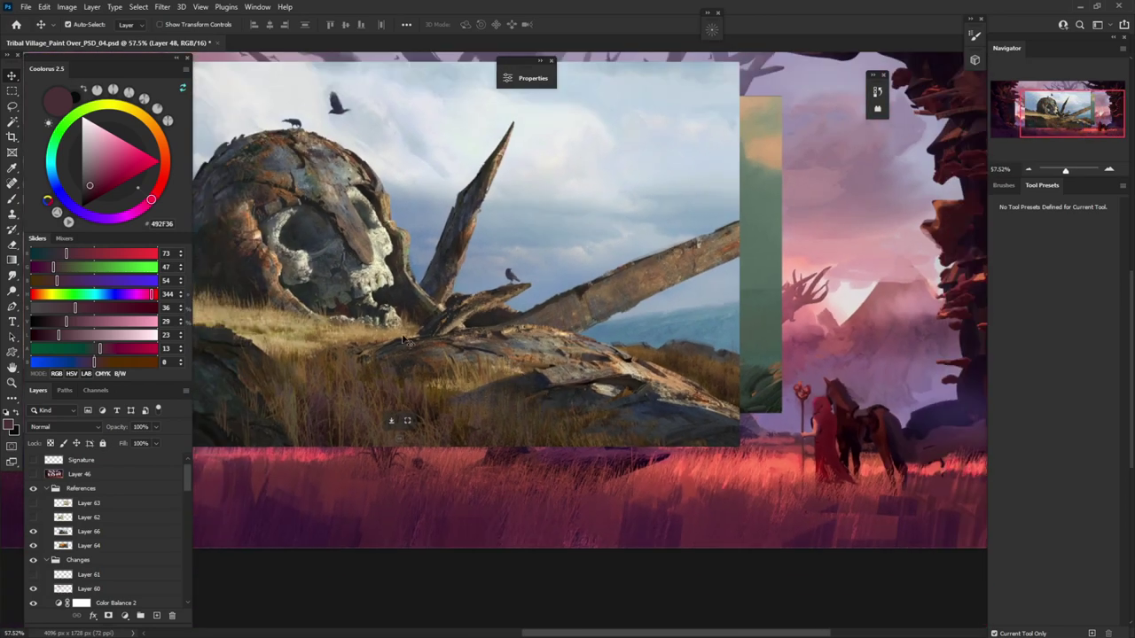
{"action": "left_click", "coordinate": [33, 532]}
{"action": "scroll", "coordinate": [479, 386], "scroll_direction": "up", "scroll_amount": 2}
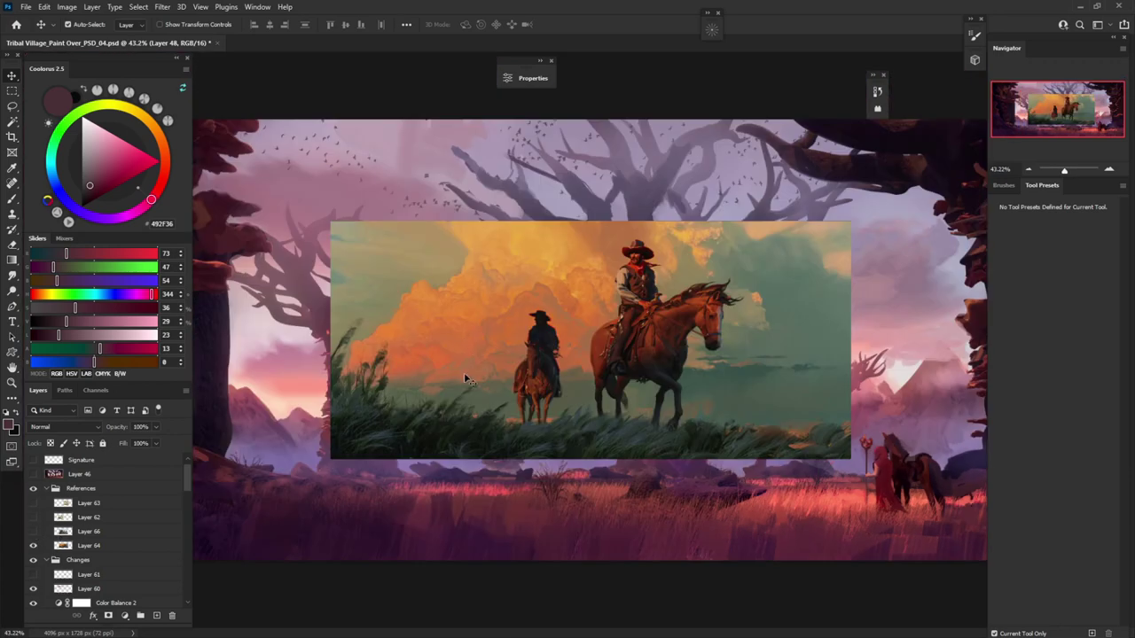
{"action": "scroll", "coordinate": [674, 493], "scroll_direction": "up", "scroll_amount": 2}
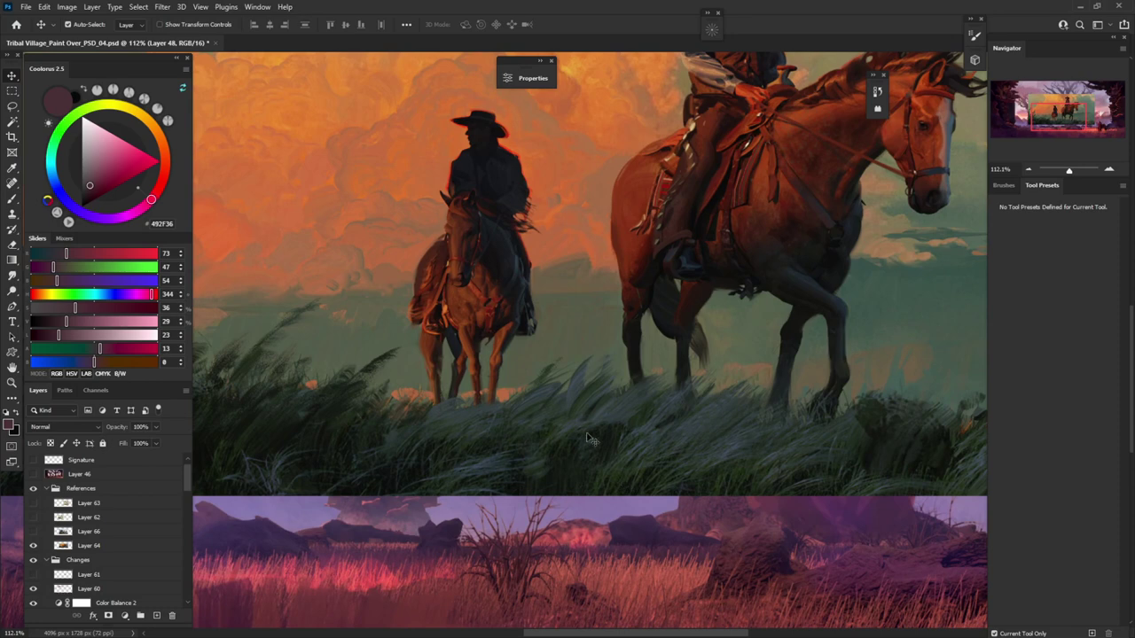
{"action": "scroll", "coordinate": [578, 464], "scroll_direction": "up", "scroll_amount": 2}
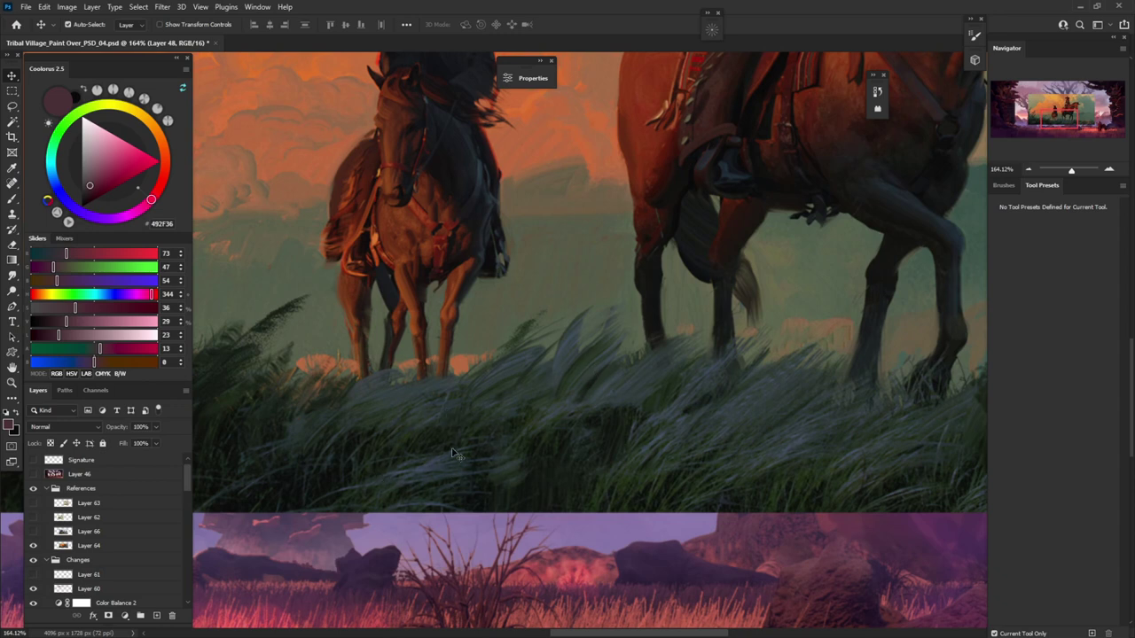
{"action": "left_click_drag", "start_coordinate": [452, 454], "coordinate": [628, 431]}
{"action": "left_click_drag", "start_coordinate": [326, 423], "coordinate": [540, 451]}
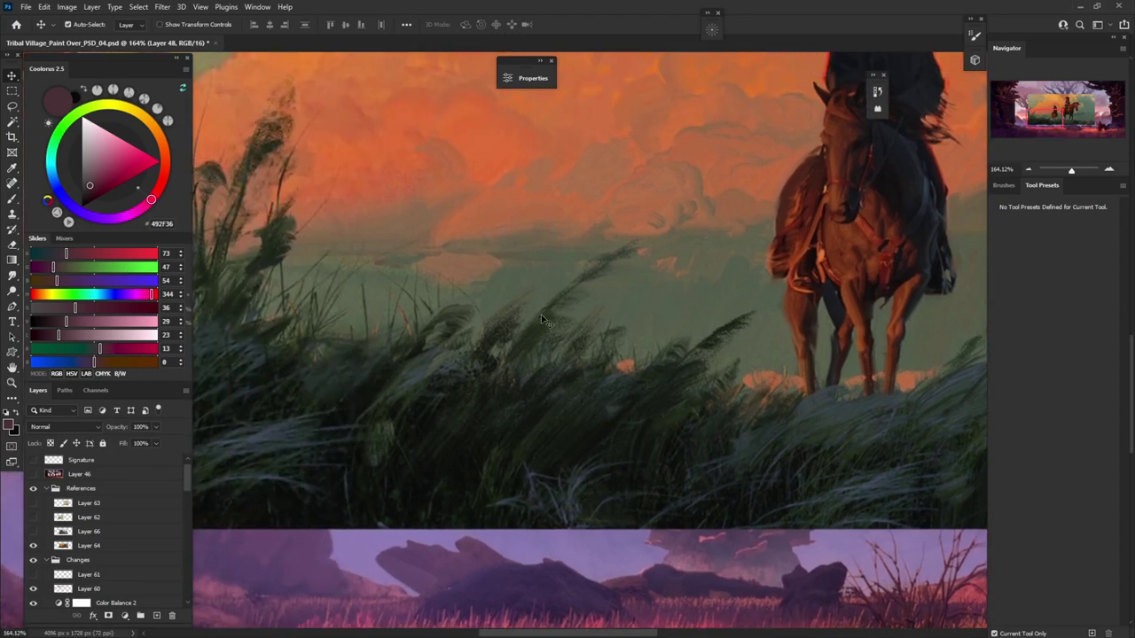
{"action": "left_click_drag", "start_coordinate": [422, 464], "coordinate": [587, 450]}
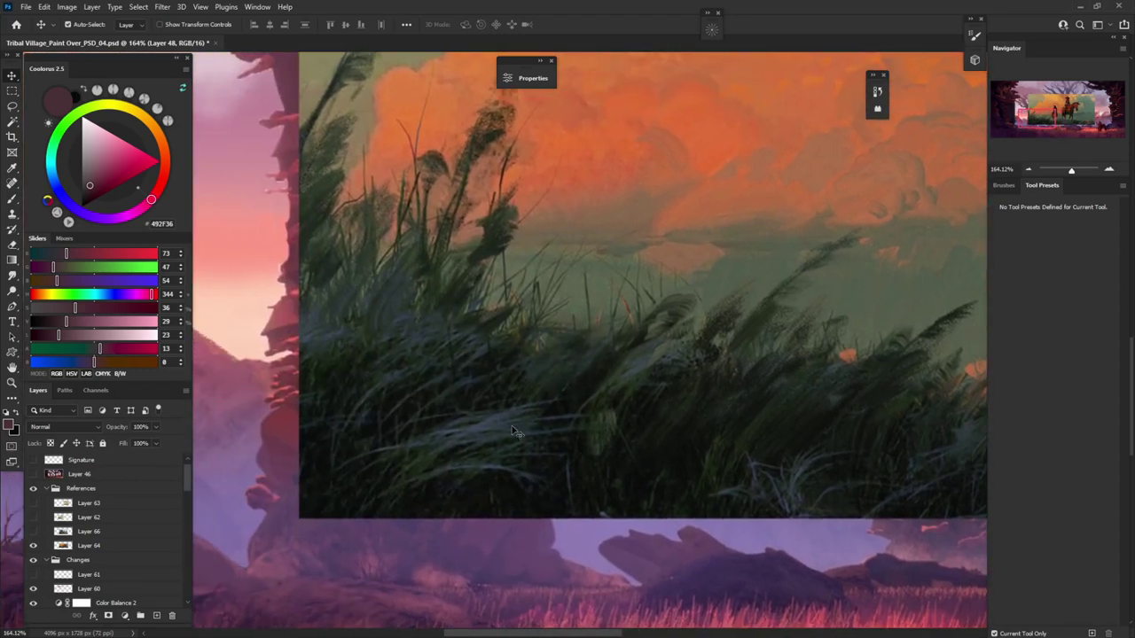
{"action": "left_click_drag", "start_coordinate": [420, 326], "coordinate": [441, 405]}
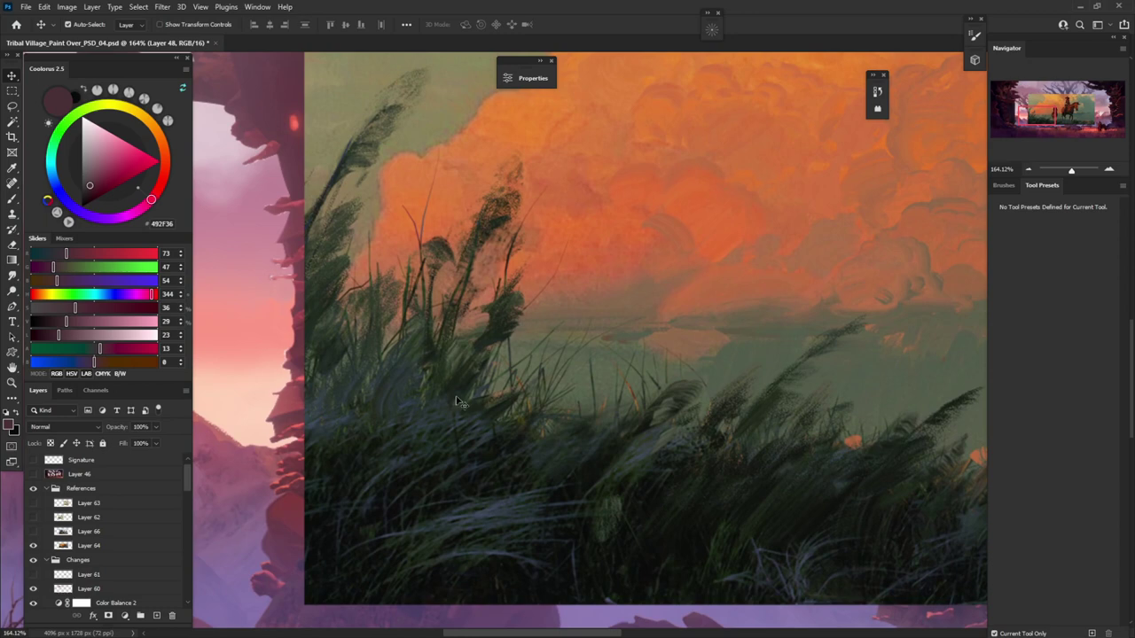
{"action": "scroll", "coordinate": [461, 397], "scroll_direction": "down", "scroll_amount": 3}
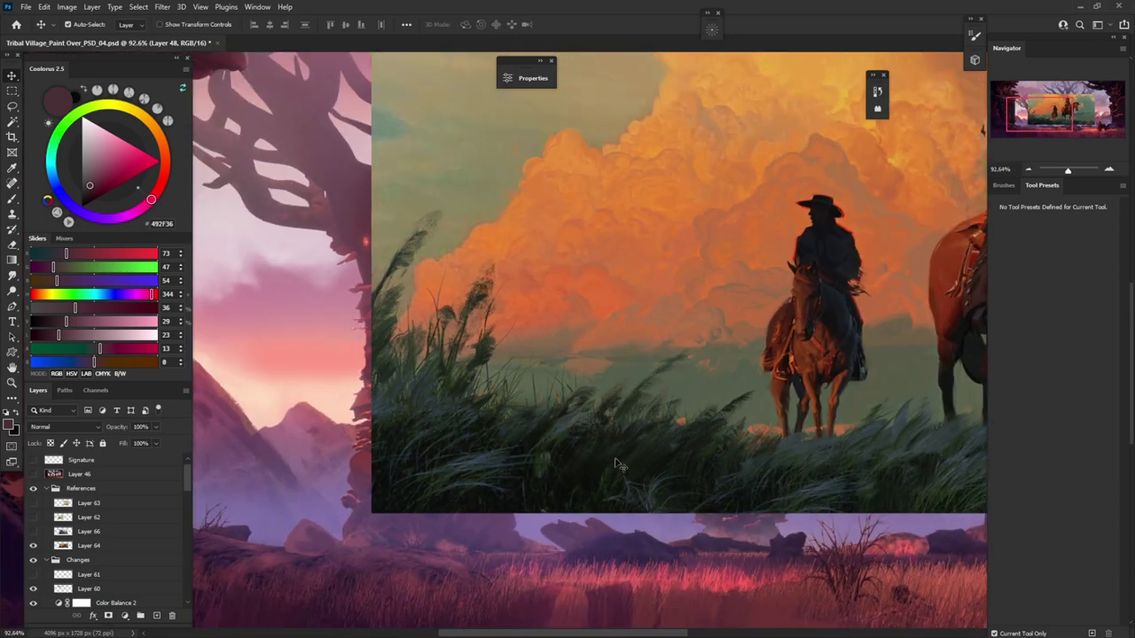
{"action": "left_click_drag", "start_coordinate": [582, 458], "coordinate": [418, 431]}
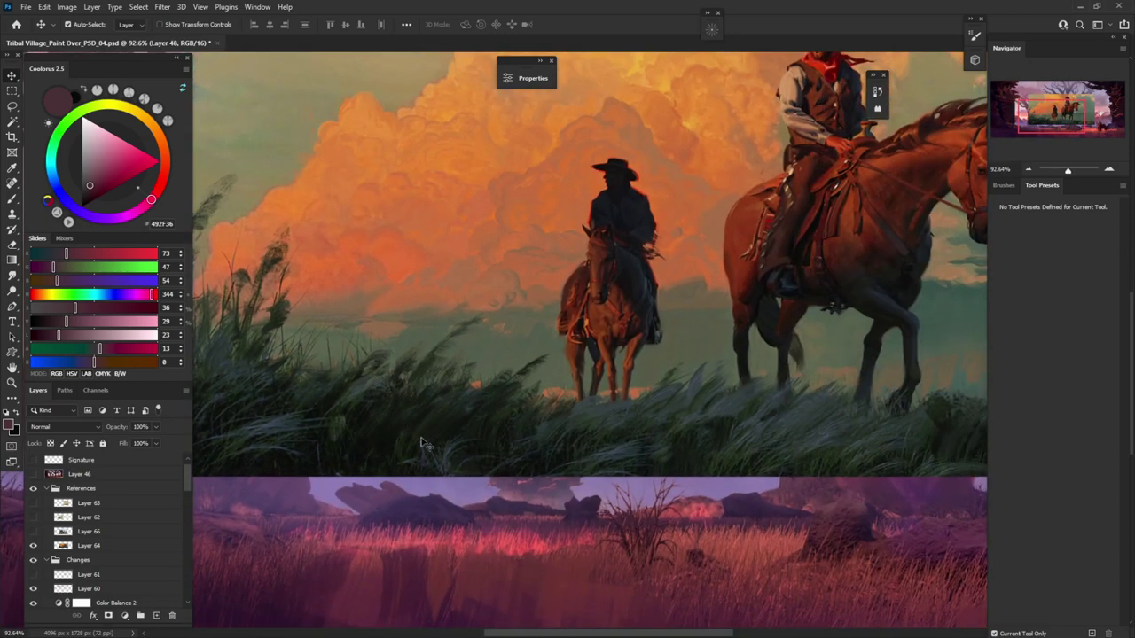
{"action": "left_click_drag", "start_coordinate": [619, 439], "coordinate": [365, 443]}
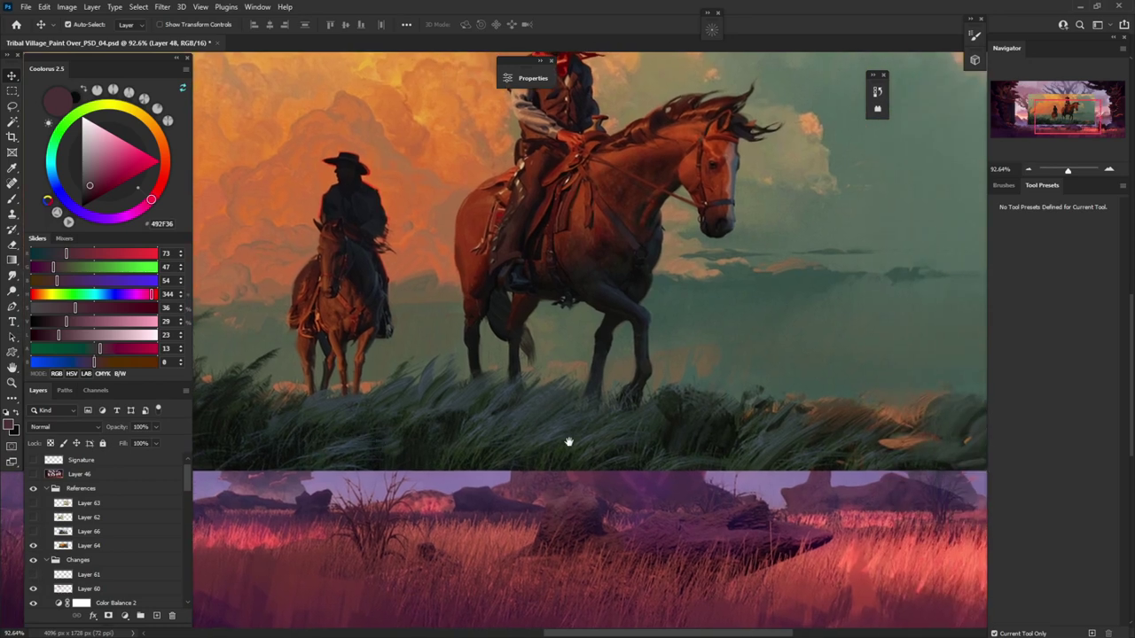
{"action": "left_click_drag", "start_coordinate": [555, 441], "coordinate": [415, 432]}
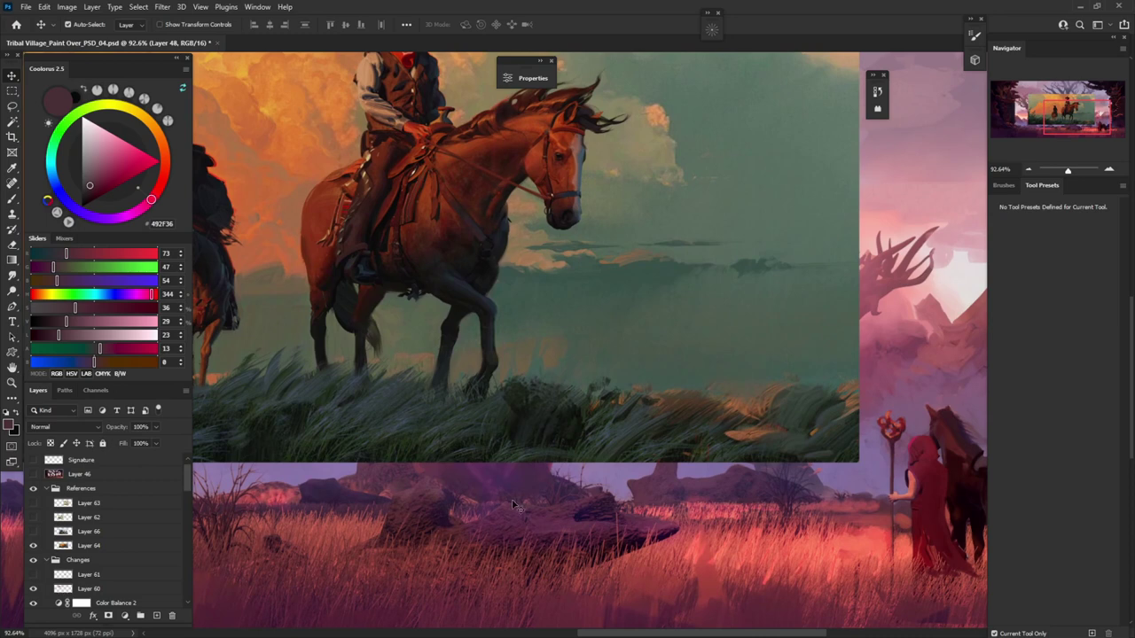
{"action": "left_click_drag", "start_coordinate": [390, 467], "coordinate": [613, 520]}
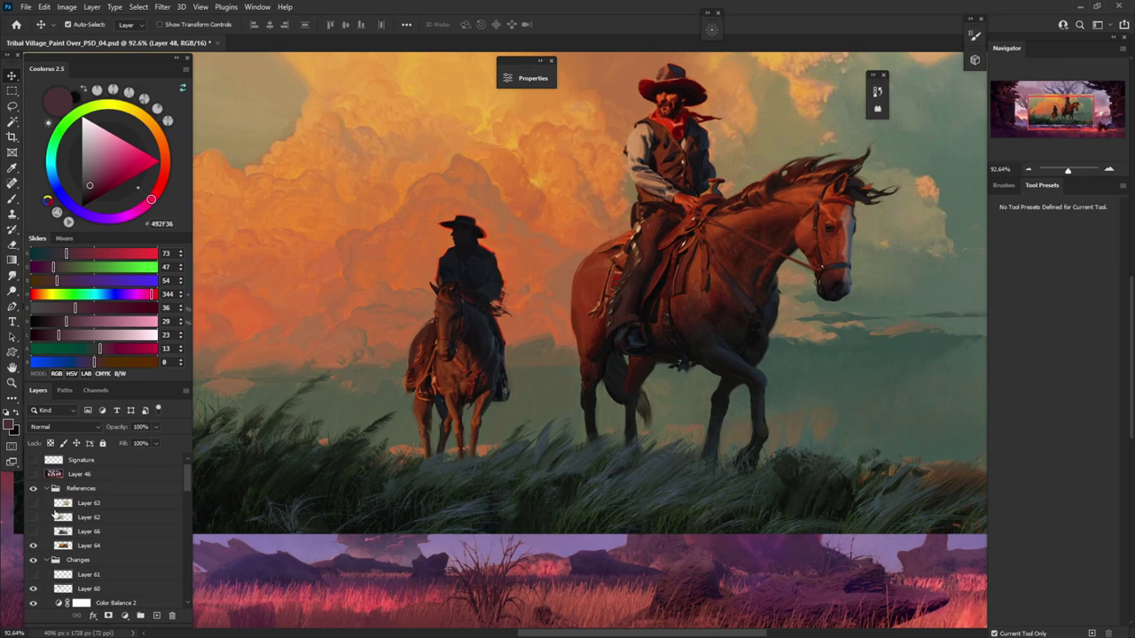
{"action": "scroll", "coordinate": [486, 403], "scroll_direction": "down", "scroll_amount": 5}
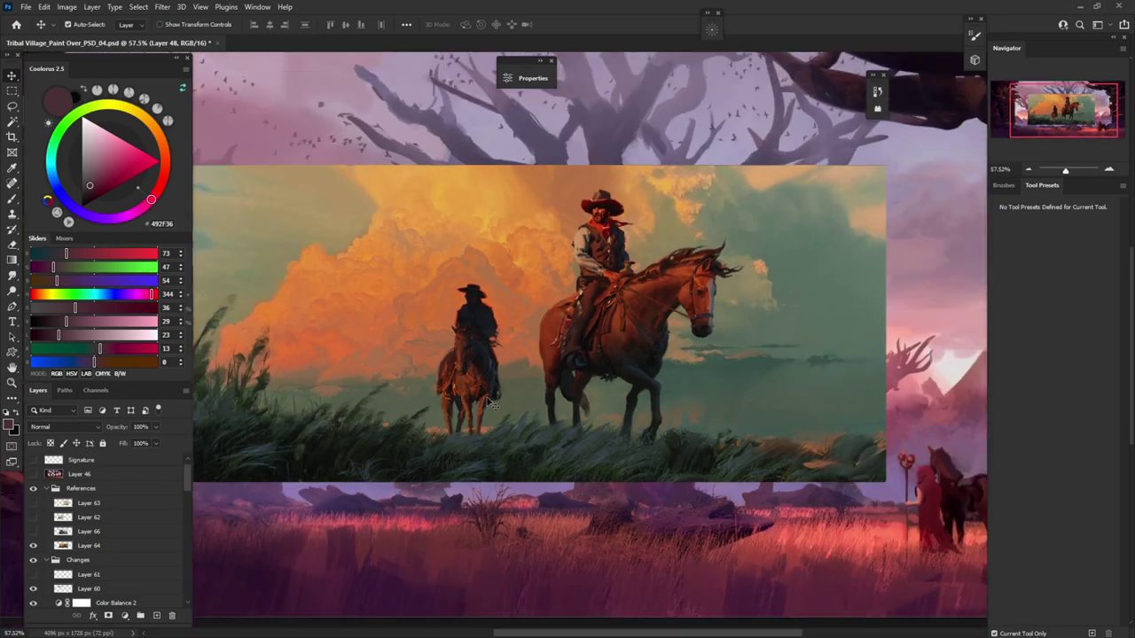
Hide the Layer 64 cowboy reference and zoom out to the whole painting
{"action": "left_click", "coordinate": [33, 547]}
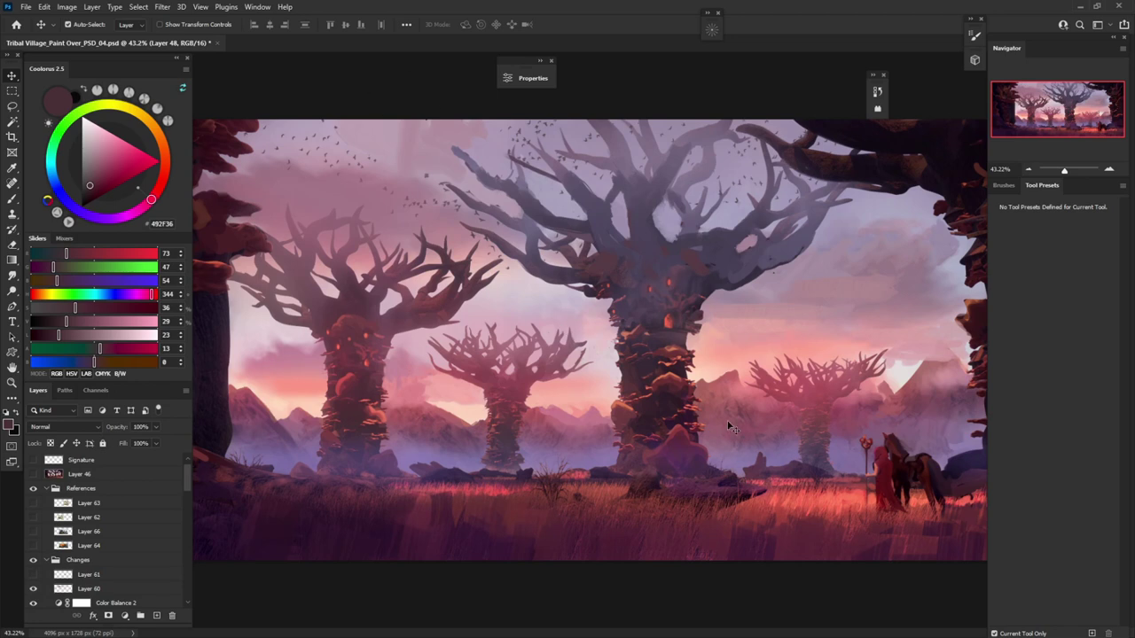
{"action": "key", "text": "ctrl+minus"}
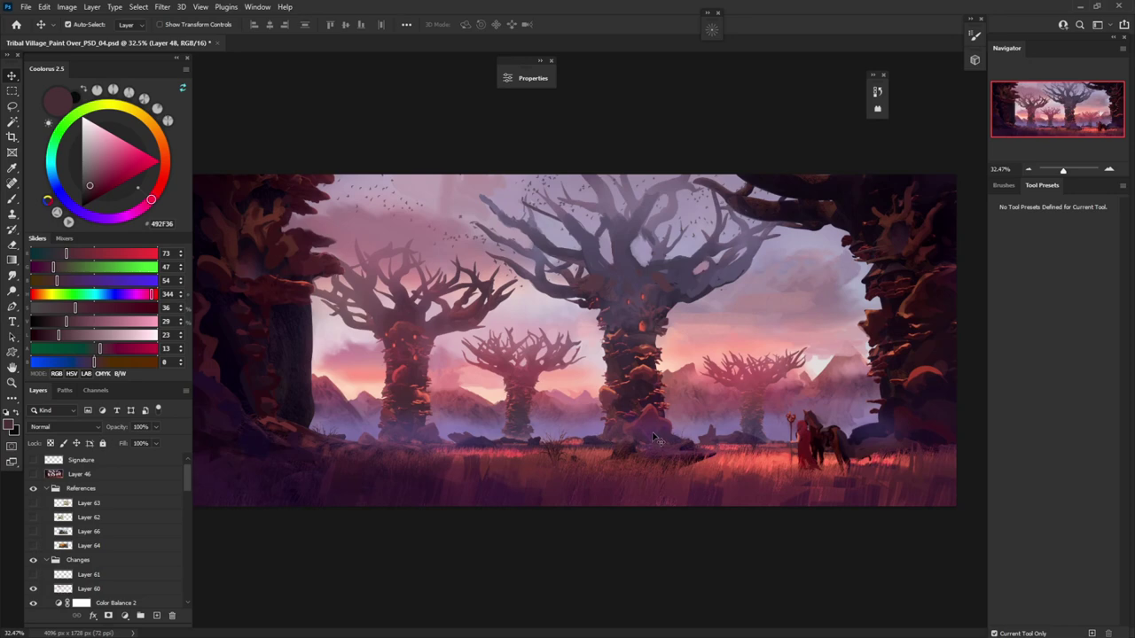
Add a new Multiply layer inside the Changes group, framing the hooded figure and horse
{"action": "left_click", "coordinate": [88, 561]}
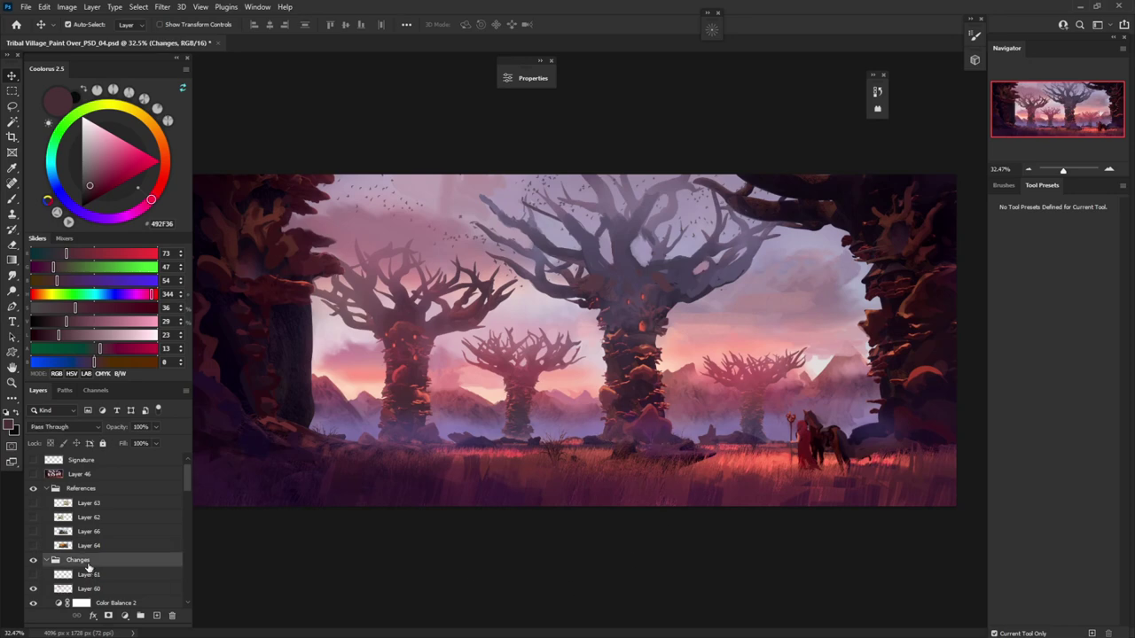
{"action": "left_click", "coordinate": [156, 615]}
{"action": "scroll", "coordinate": [709, 483], "scroll_direction": "up", "scroll_amount": 5}
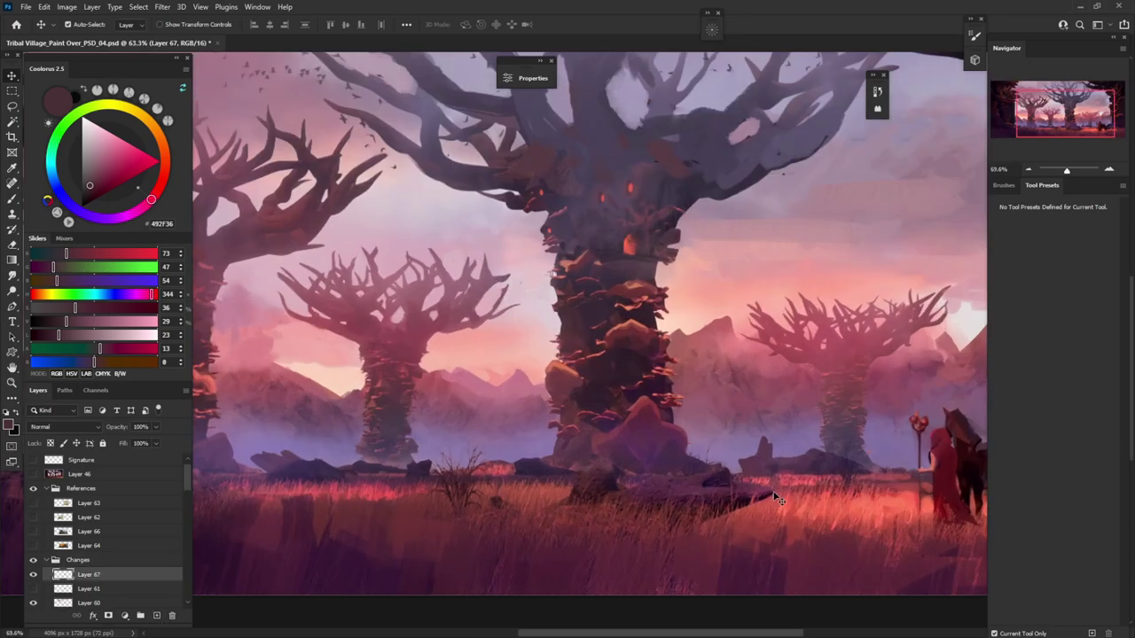
{"action": "mouse_move", "coordinate": [795, 467]}
{"action": "left_mouse_down"}
{"action": "mouse_move", "coordinate": [642, 452]}
{"action": "mouse_move", "coordinate": [476, 398]}
{"action": "left_mouse_up"}
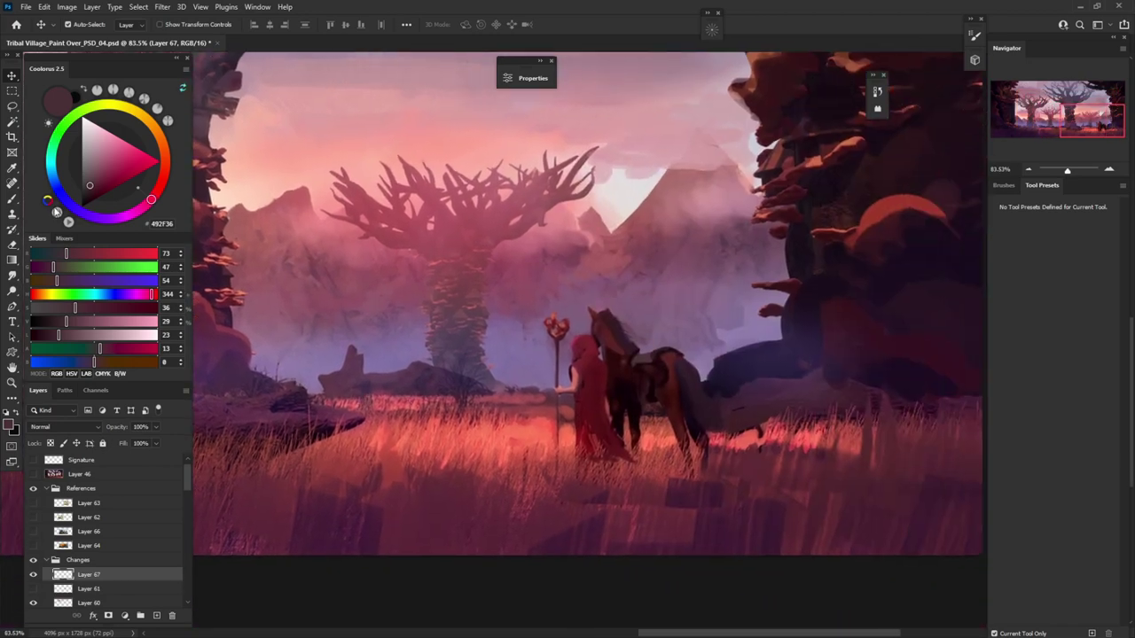
{"action": "key", "text": "b"}
{"action": "left_click", "coordinate": [62, 427]}
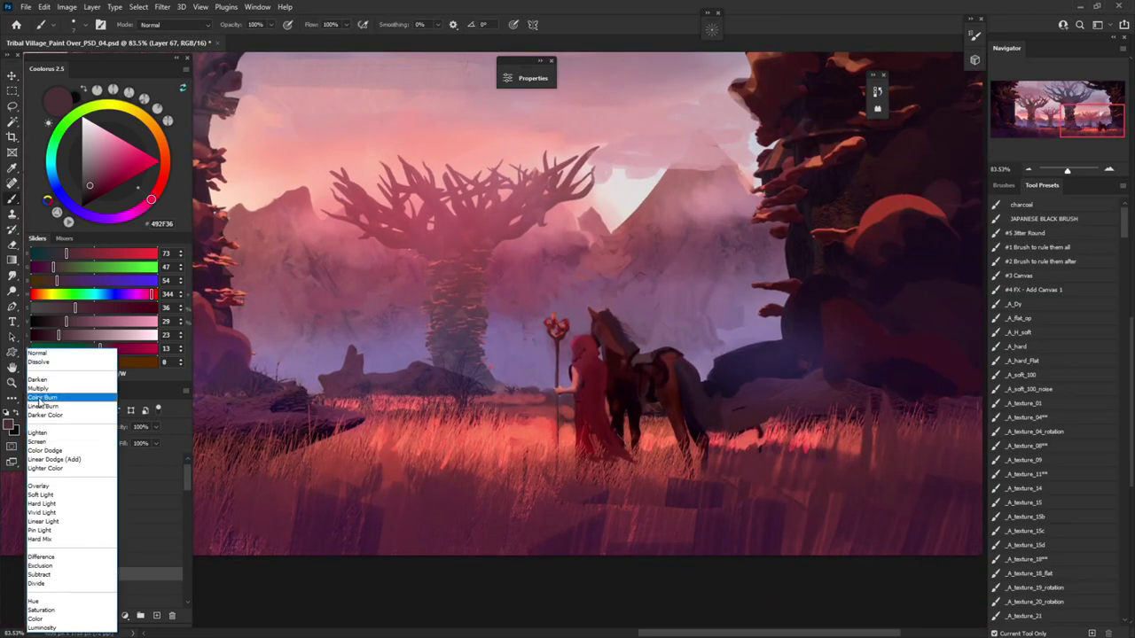
{"action": "left_click", "coordinate": [53, 398]}
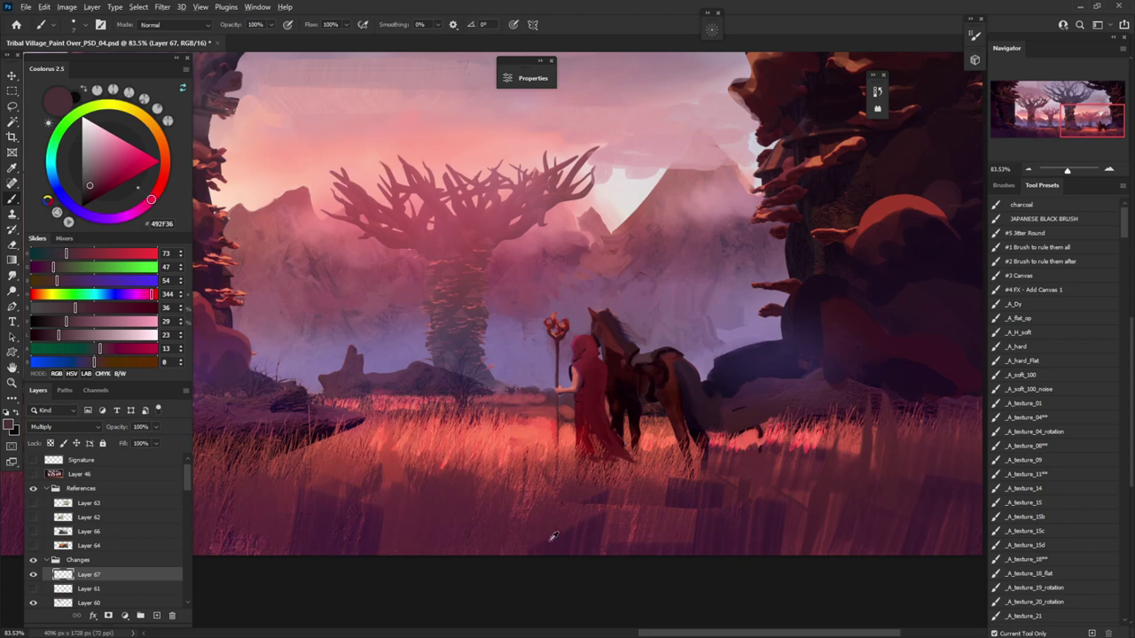
With a sampled dark purple and the Brush to rule them all preset, shade the cloak hem and horse's haunch and belly
{"action": "left_click", "coordinate": [608, 393], "text": "alt"}
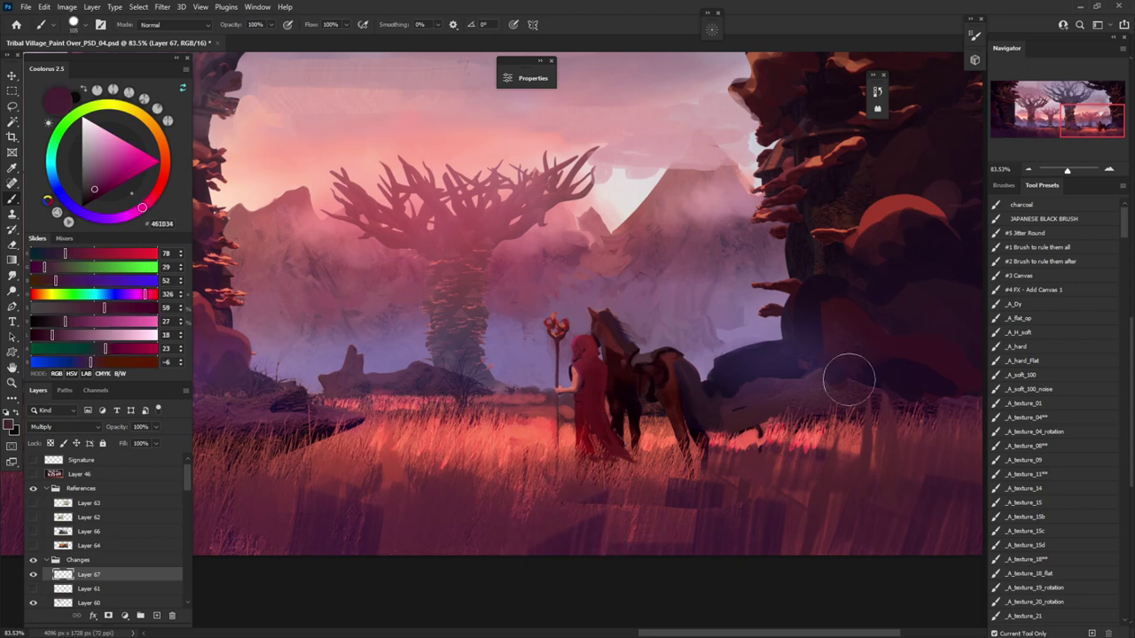
{"action": "left_click", "coordinate": [1037, 248]}
{"action": "mouse_move", "coordinate": [595, 383]}
{"action": "left_mouse_down"}
{"action": "mouse_move", "coordinate": [616, 381]}
{"action": "mouse_move", "coordinate": [599, 406]}
{"action": "left_mouse_up"}
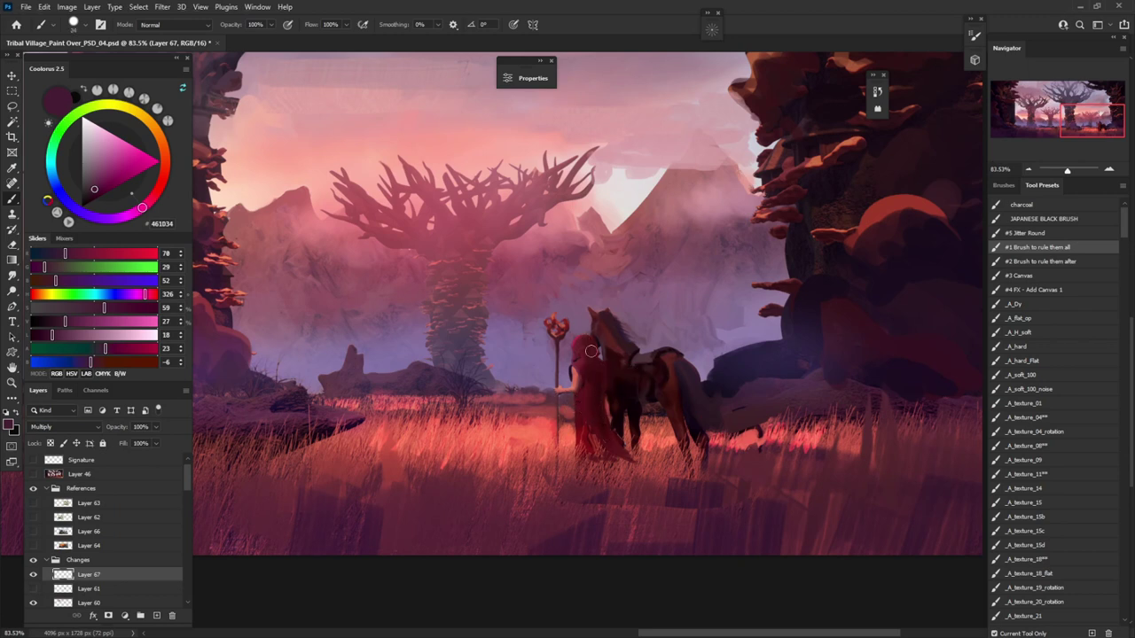
{"action": "mouse_move", "coordinate": [603, 443]}
{"action": "left_mouse_down"}
{"action": "mouse_move", "coordinate": [623, 454]}
{"action": "mouse_move", "coordinate": [600, 454]}
{"action": "mouse_move", "coordinate": [640, 460]}
{"action": "mouse_move", "coordinate": [594, 458]}
{"action": "left_mouse_up"}
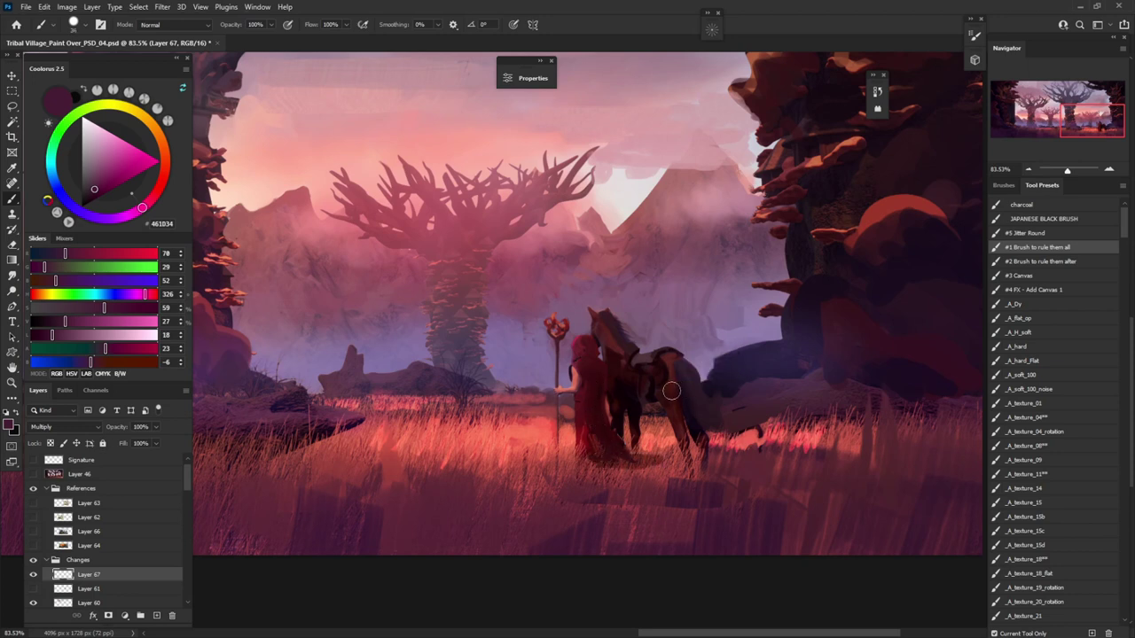
{"action": "mouse_move", "coordinate": [665, 386]}
{"action": "left_mouse_down"}
{"action": "mouse_move", "coordinate": [682, 426]}
{"action": "mouse_move", "coordinate": [691, 386]}
{"action": "left_mouse_up"}
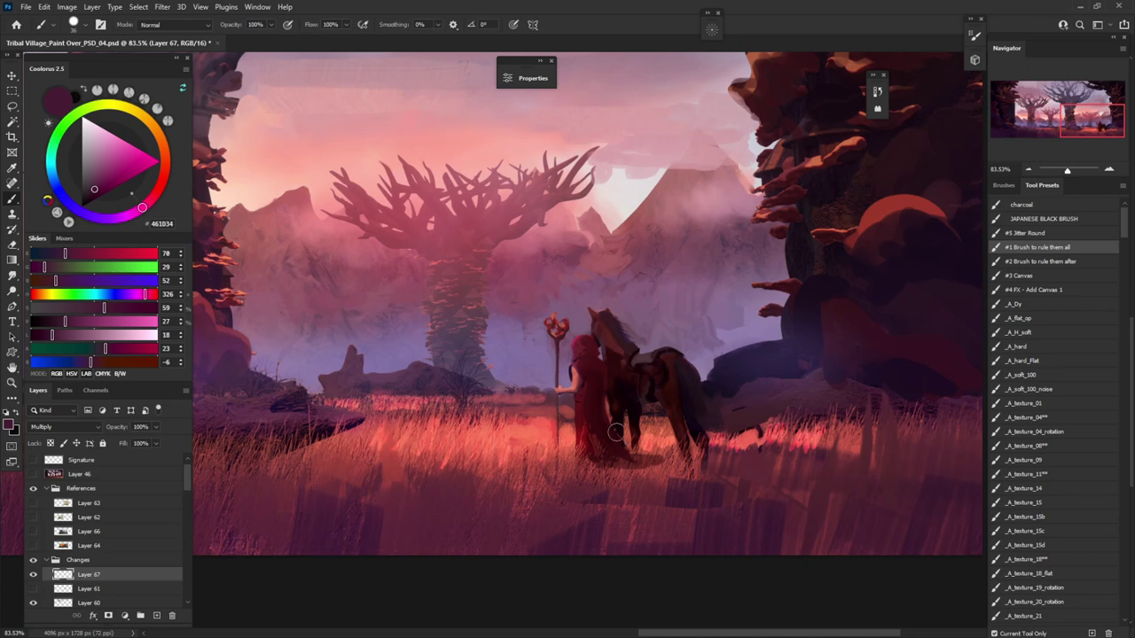
On a new layer, paint a near-black red stroke down the horse's hind leg with a larger brush
{"action": "left_click", "coordinate": [157, 616]}
{"action": "left_click", "coordinate": [580, 350], "text": "alt"}
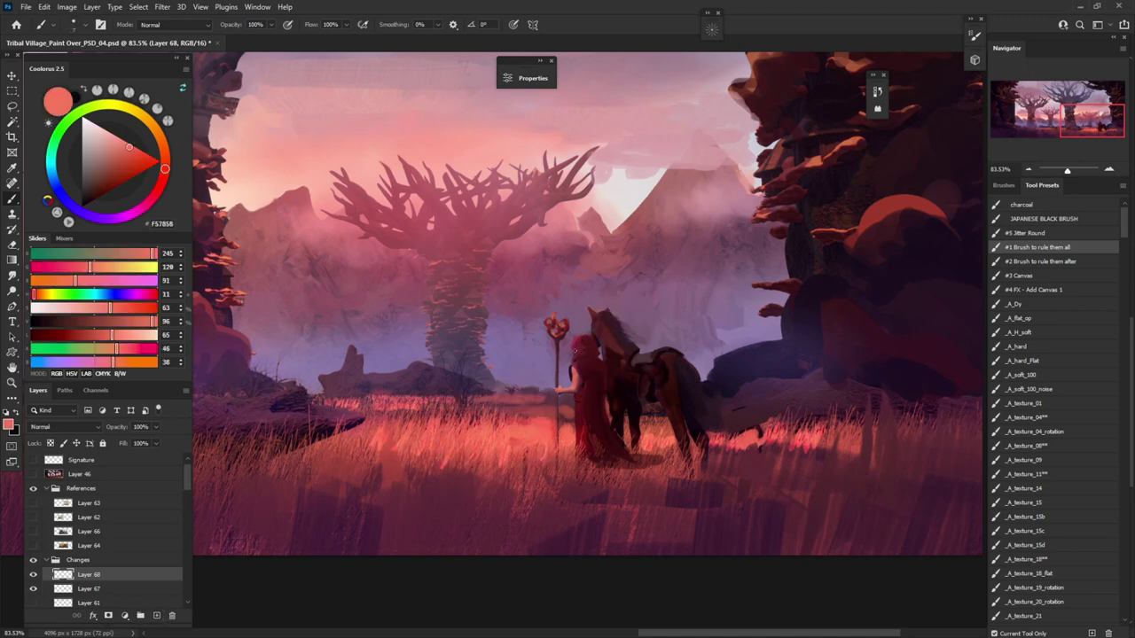
{"action": "left_click", "coordinate": [1015, 304]}
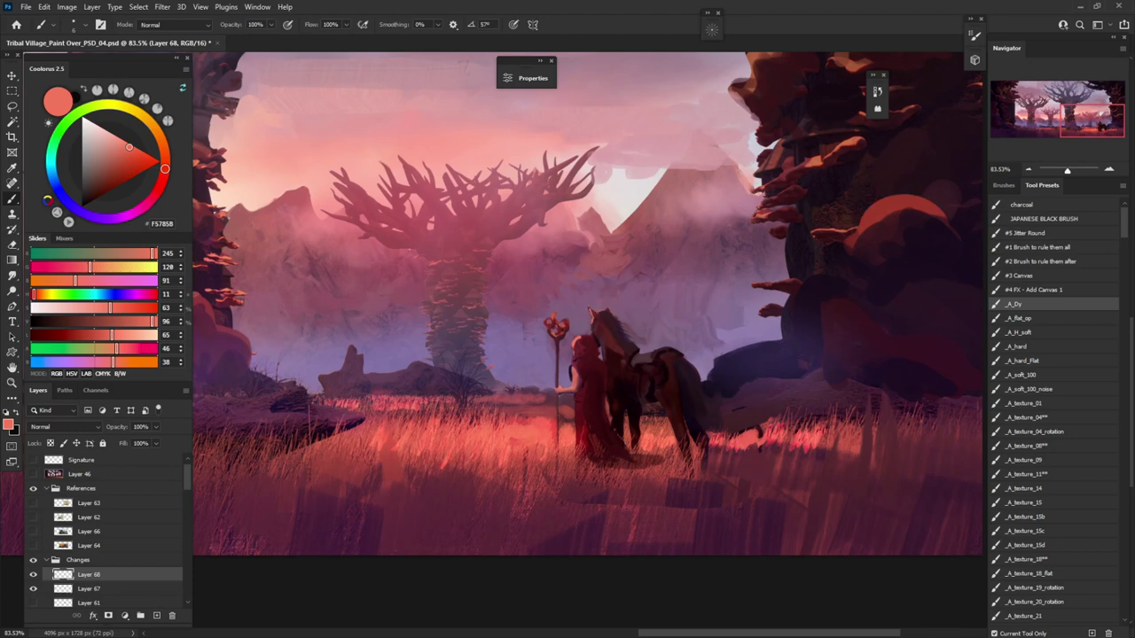
{"action": "scroll", "coordinate": [556, 414], "scroll_direction": "up", "scroll_amount": 3}
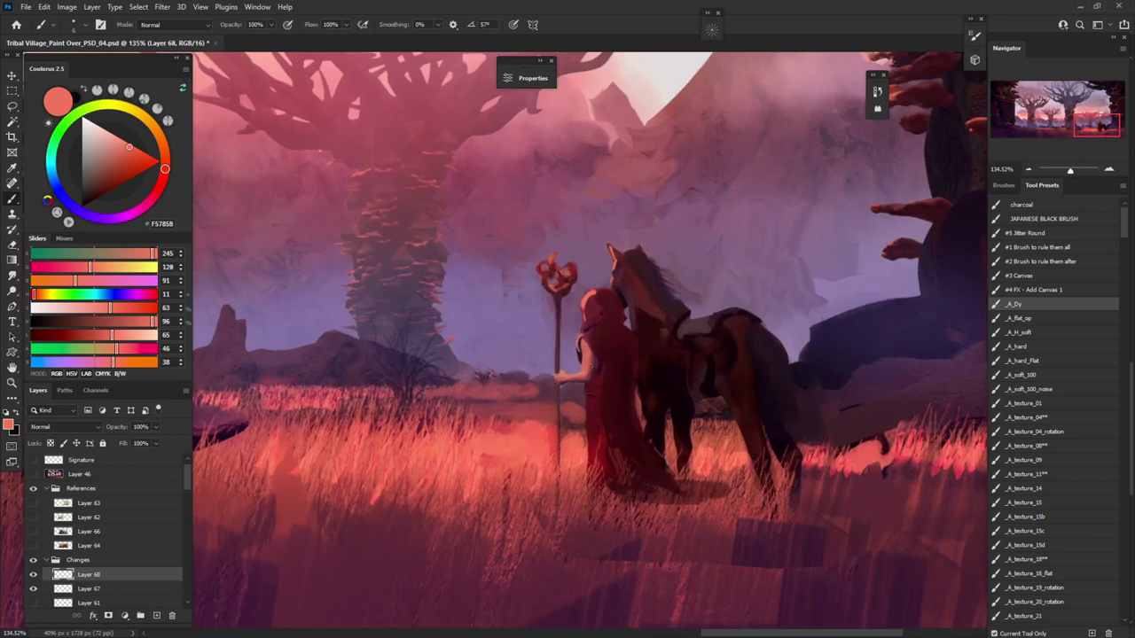
{"action": "left_click", "coordinate": [592, 358], "text": "alt"}
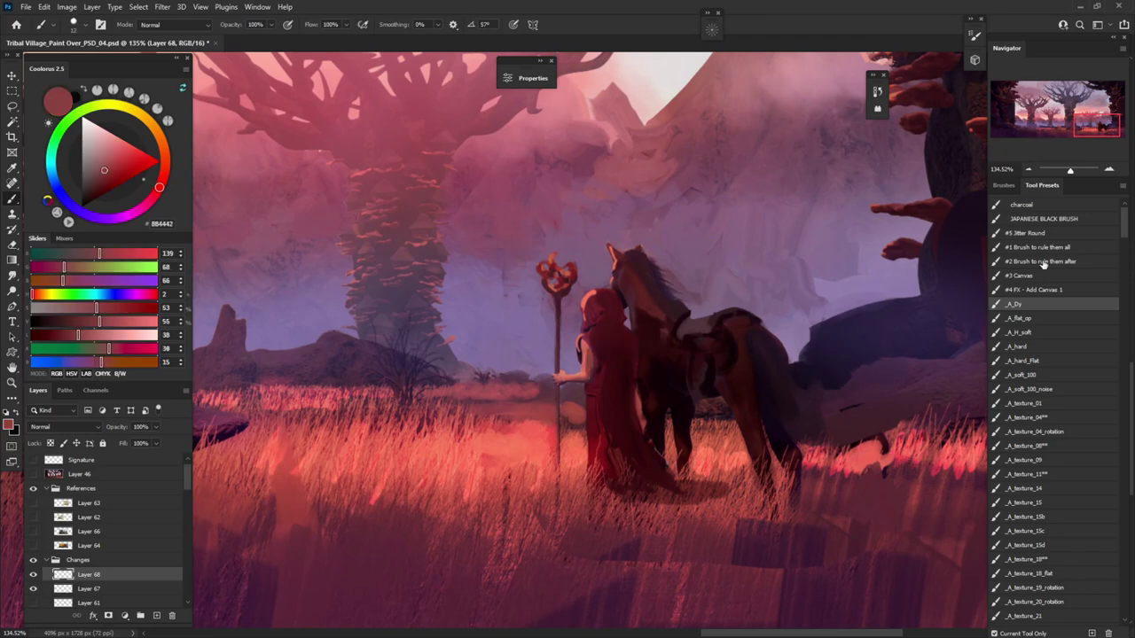
{"action": "left_click", "coordinate": [1036, 248]}
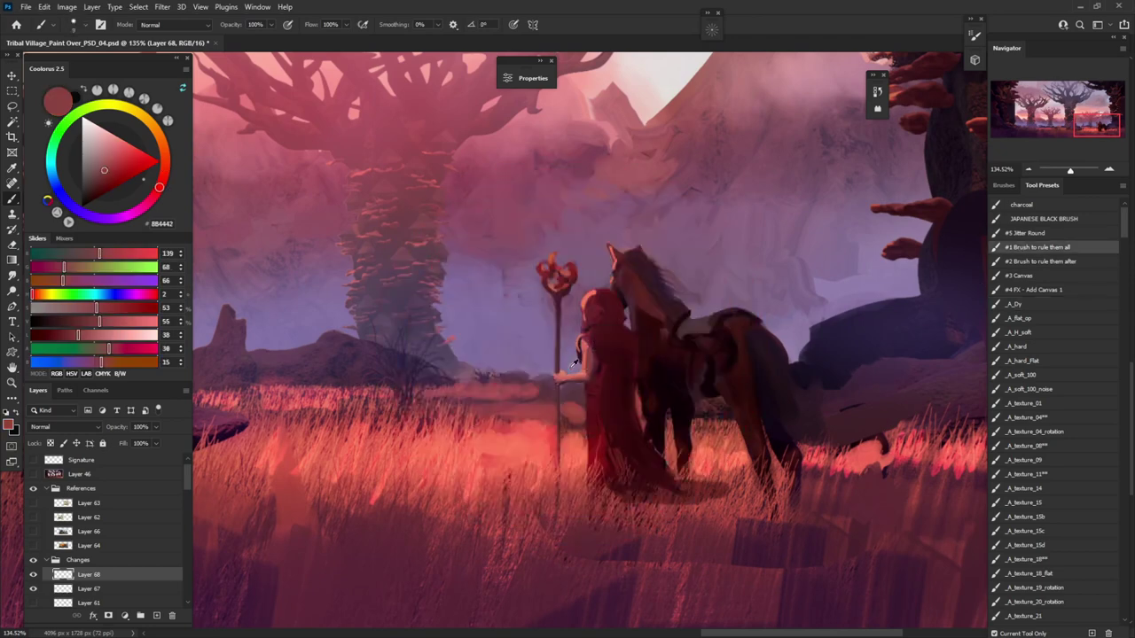
{"action": "key", "text": "bracketright"}
{"action": "key", "text": "bracketright"}
{"action": "key", "text": "bracketright"}
{"action": "left_click", "coordinate": [628, 388], "text": "alt"}
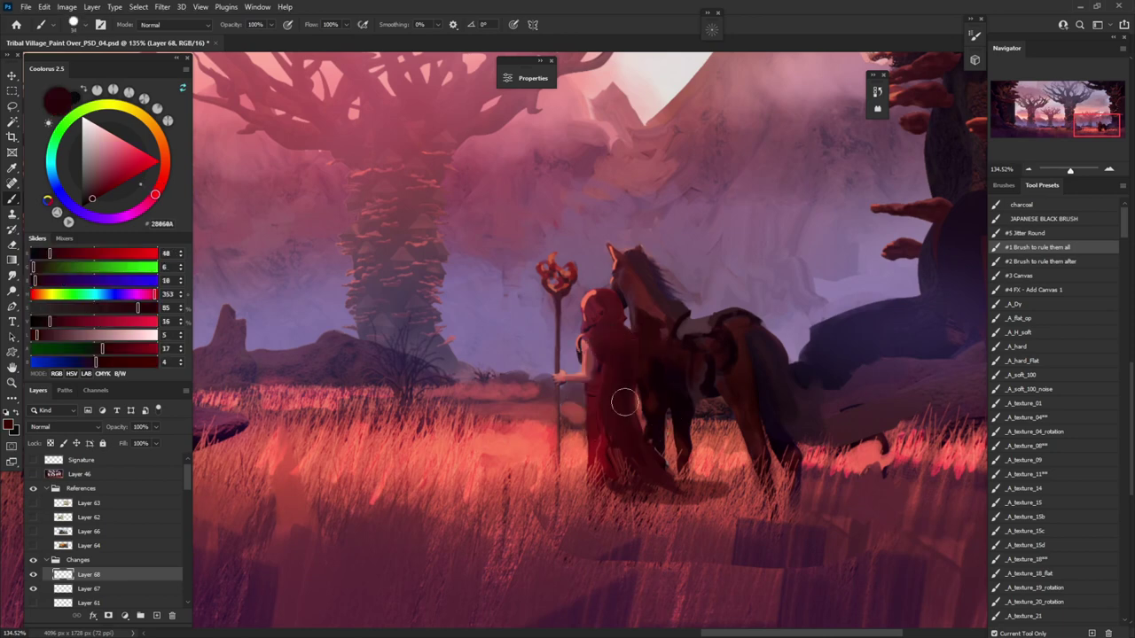
{"action": "left_click_drag", "start_coordinate": [770, 449], "coordinate": [773, 489]}
{"action": "scroll", "coordinate": [690, 334], "scroll_direction": "down", "scroll_amount": 10}
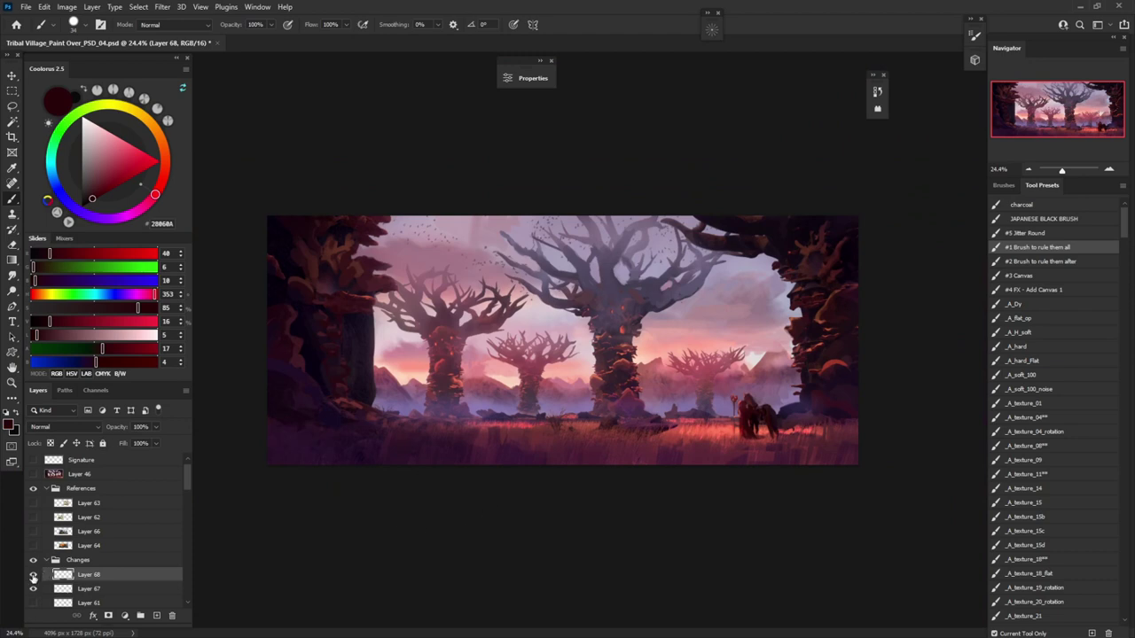
After comparing Layer 68 on and off, set Layer 67's opacity to 52%
{"action": "left_click", "coordinate": [33, 575]}
{"action": "left_click", "coordinate": [32, 574]}
{"action": "left_click", "coordinate": [104, 589]}
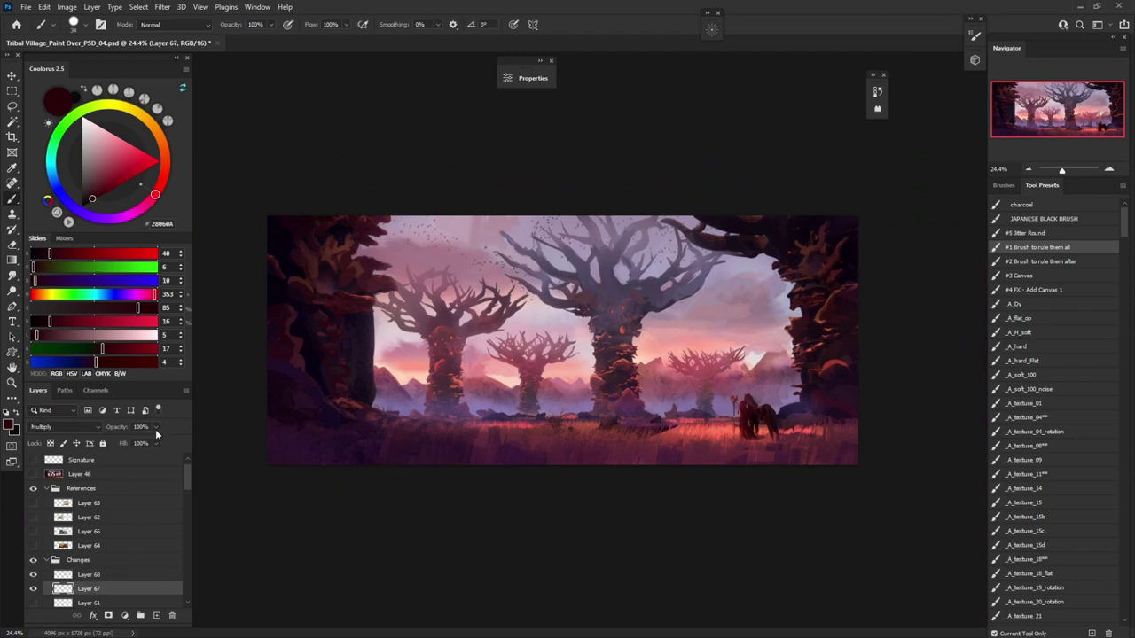
{"action": "left_click", "coordinate": [133, 441]}
{"action": "scroll", "coordinate": [555, 480], "scroll_direction": "down", "scroll_amount": 2}
{"action": "scroll", "coordinate": [555, 481], "scroll_direction": "up", "scroll_amount": 3}
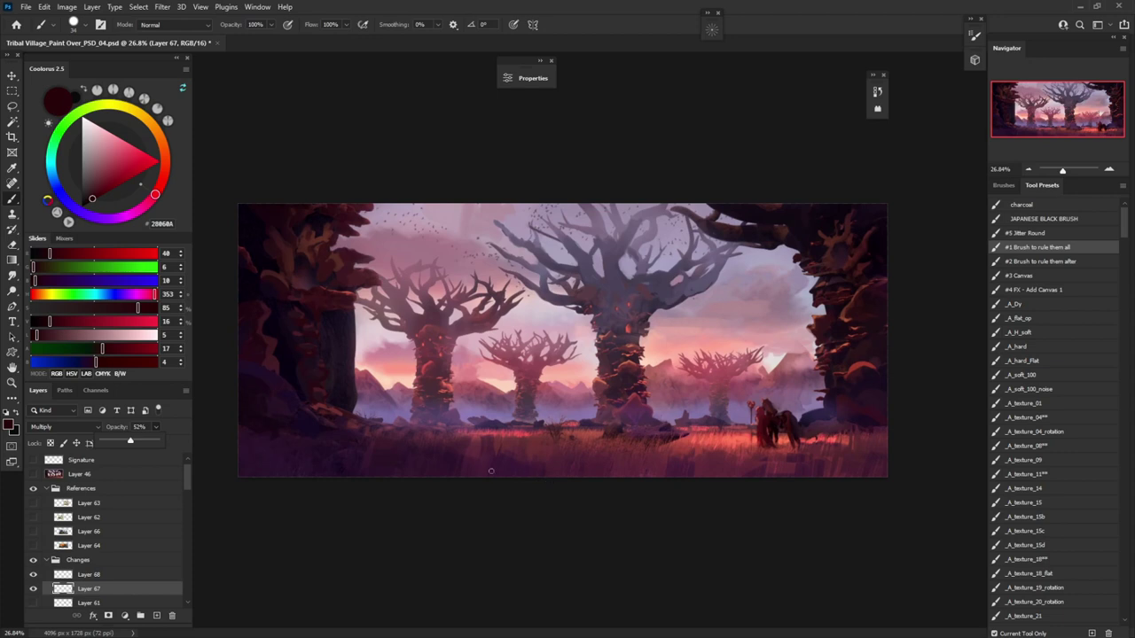